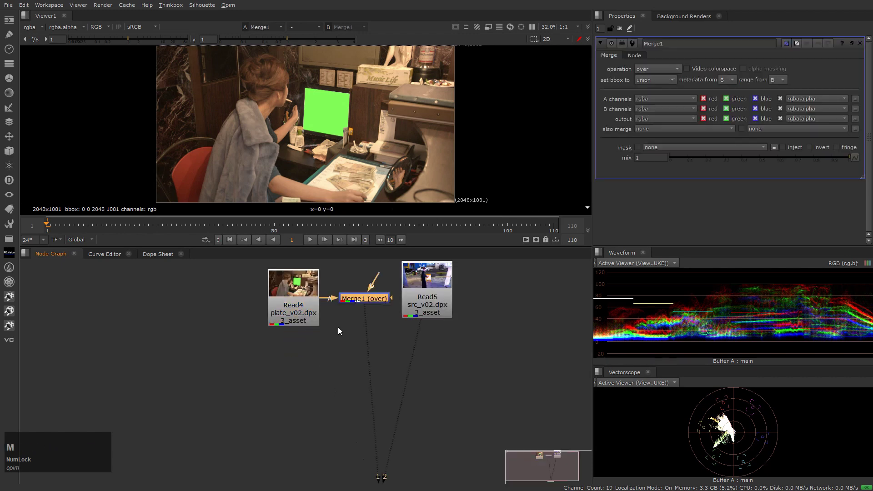
Step: Connect Merge1 to the street footage and add a CornerPin2D after the street footage read
drag(364, 298, 293, 374)
drag(262, 374, 425, 298)
click(426, 303)
key(Tab)
text(cor)
key(Return)
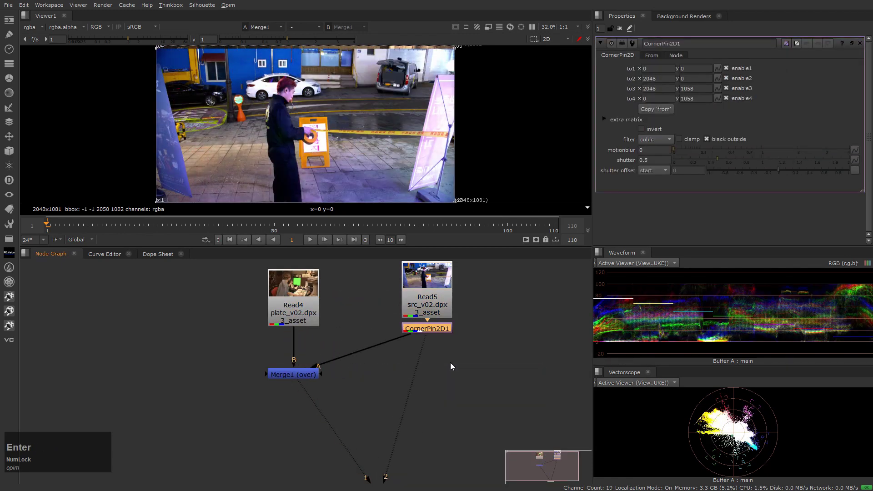
drag(437, 327, 437, 353)
Step: Add a Grid node to the street footage chain and arrange the nodes
click(438, 291)
key(Tab)
text(grid)
key(Return)
middle_drag(439, 294, 423, 368)
drag(420, 375, 420, 337)
Step: Add an Expression node with the alpha expression set to 1
key(Tab)
text(exp)
key(Return)
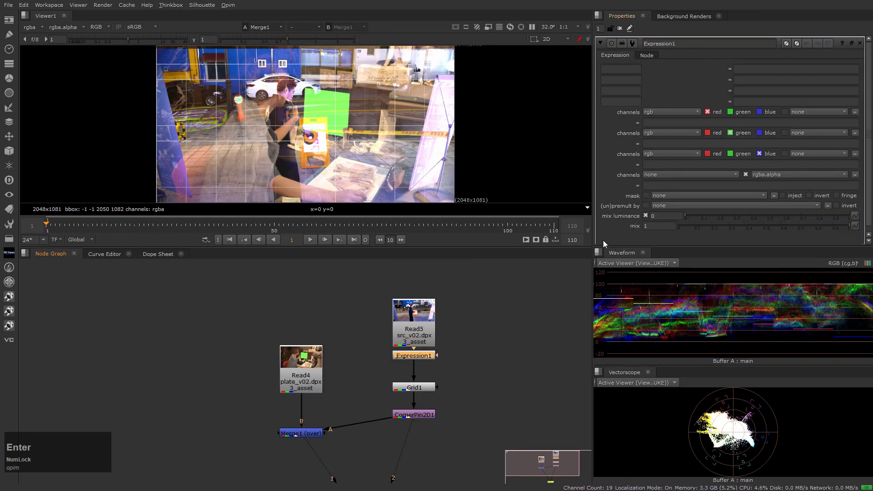
click(670, 174)
click(669, 185)
text(1)
Step: Open CornerPin2D1's settings and maximise the viewer
double_click(429, 366)
scroll(455, 148, down, 1)
key(space)
scroll(309, 254, down, 1)
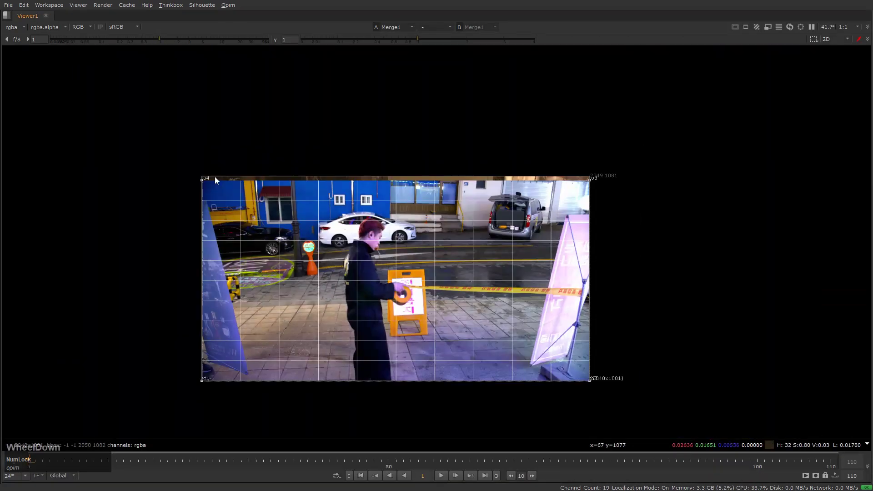
Step: Drag the four corner-pin handles roughly onto the monitor screen's corners
drag(201, 183, 374, 224)
drag(201, 383, 362, 290)
drag(589, 182, 467, 225)
drag(589, 383, 457, 298)
scroll(428, 264, up, 2)
scroll(357, 233, up, 6)
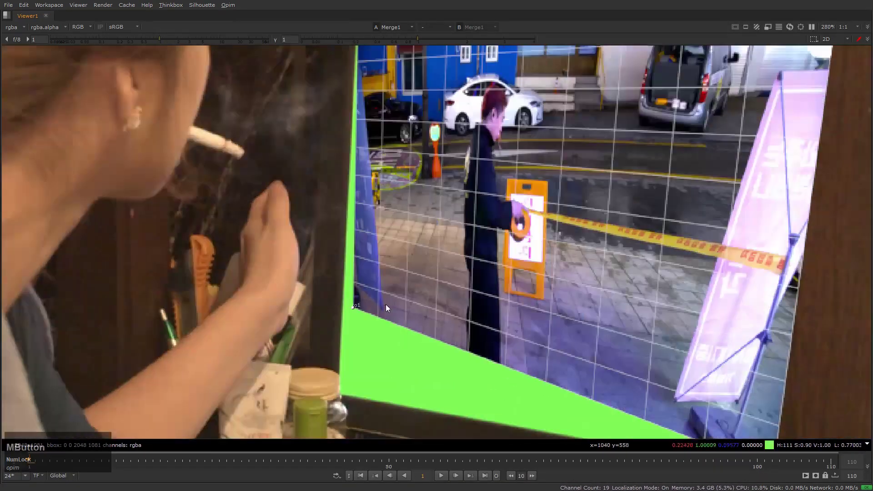
Step: Refine the to3 and to2 corners onto the monitor's top-right and bottom-right
click(350, 320)
scroll(351, 320, down, 5)
scroll(542, 85, up, 2)
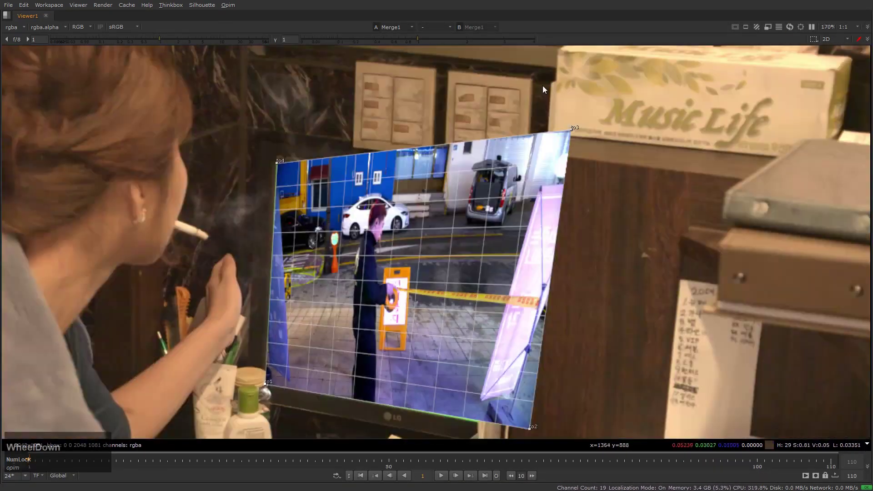
drag(572, 131, 522, 193)
scroll(521, 195, down, 1)
scroll(529, 385, up, 1)
drag(529, 386, 507, 383)
Step: Nudge the to2 and to4 corners pixel by pixel, then restore the full workspace
key(KP_2)
key(KP_4)
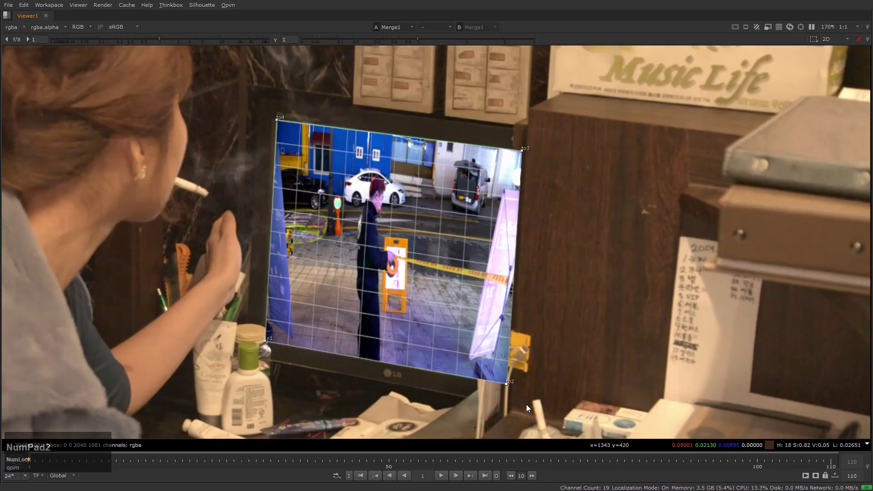
click(277, 121)
key(KP_4)
key(KP_8)
click(265, 341)
key(KP_8)
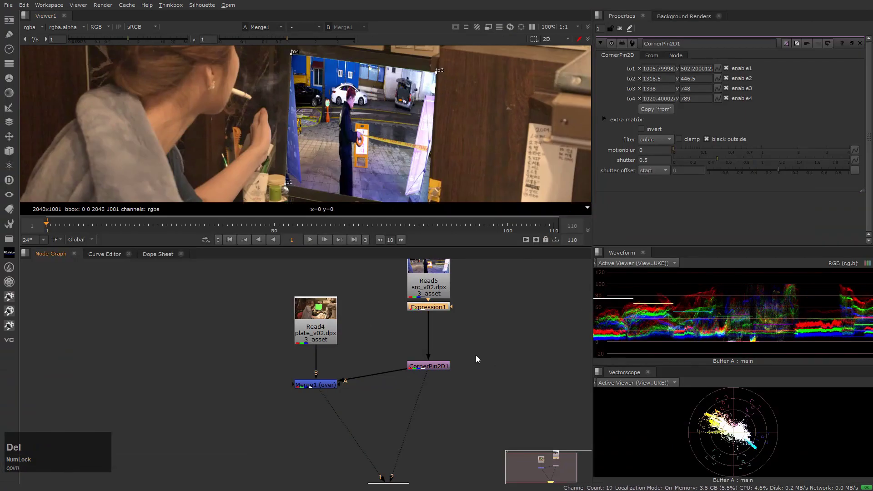
click(545, 347)
scroll(309, 105, down, 5)
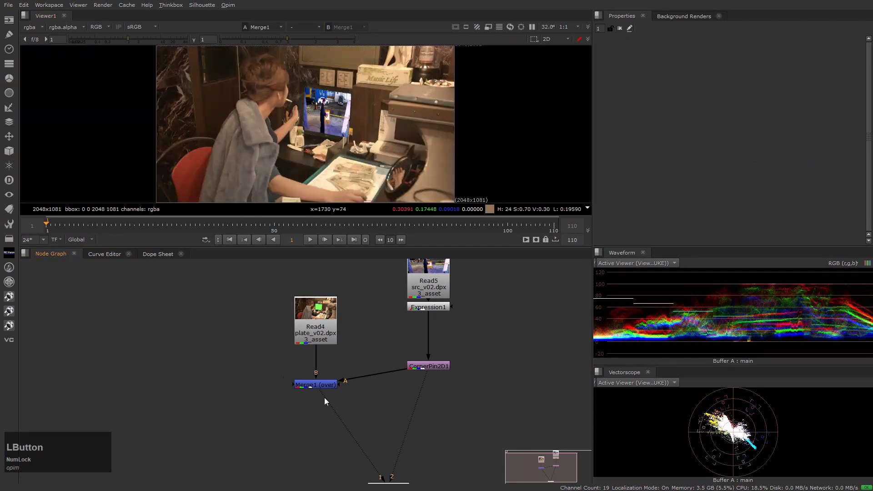
Step: Rearrange the merge and viewer nodes and view the plate on its own
scroll(323, 397, up, 2)
drag(320, 381, 321, 418)
scroll(309, 105, up, 4)
click(339, 313)
key(1)
scroll(362, 351, down, 3)
click(345, 400)
drag(400, 440, 422, 458)
drag(394, 454, 246, 449)
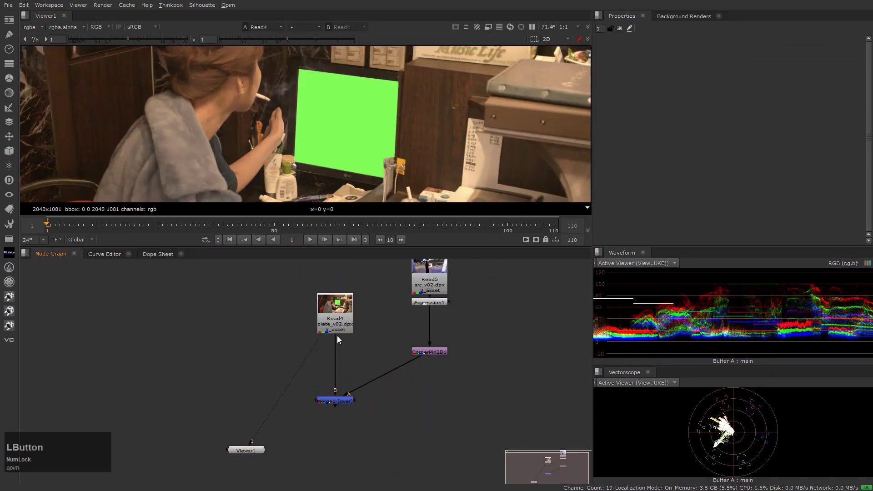
scroll(339, 330, up, 2)
Step: Add a green keyer on the plate with its low range around 0.67
click(338, 328)
key(Tab)
text(keyer)
key(Return)
drag(336, 350, 391, 340)
click(398, 340)
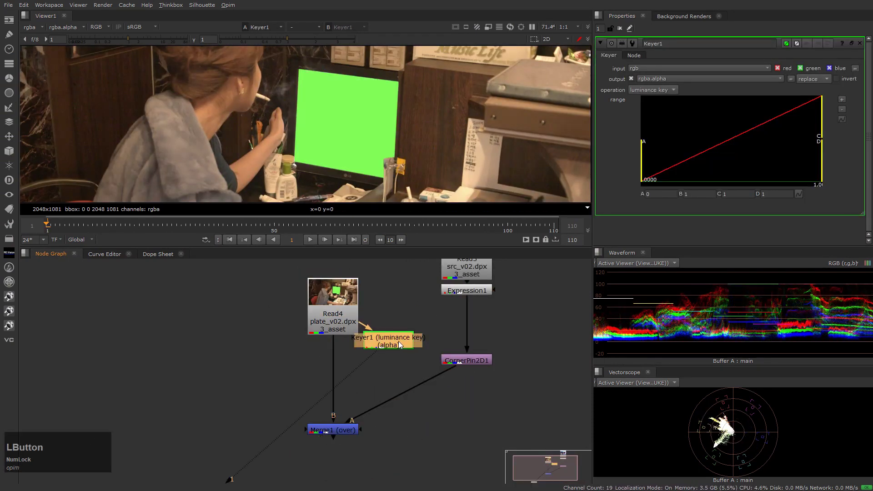
click(653, 91)
click(659, 43)
key(a)
drag(643, 163, 792, 160)
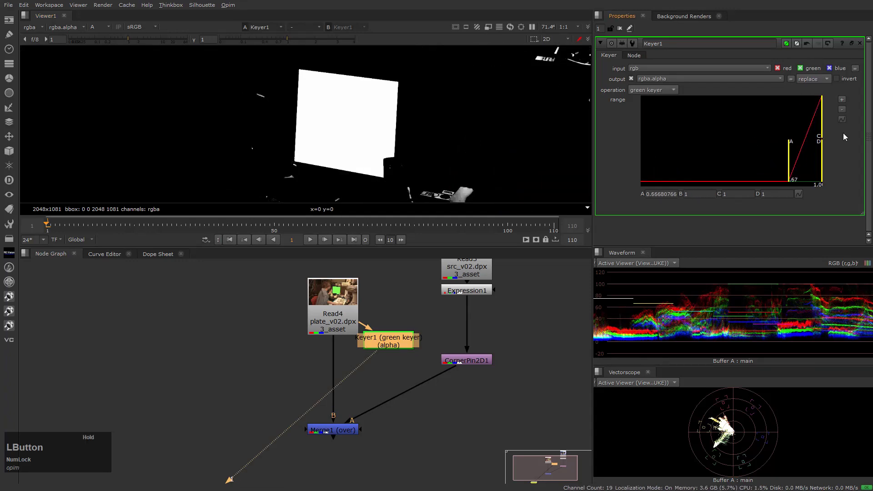
Step: Connect the key to Merge1's mask input and view the merged result
click(332, 430)
key(1)
middle_drag(393, 463, 393, 432)
key(a)
Step: Add a Transform after Expression1 with scale 1.01
drag(361, 399, 390, 309)
scroll(419, 342, up, 1)
click(432, 316)
key(t)
click(665, 92)
text(.01)
click(549, 356)
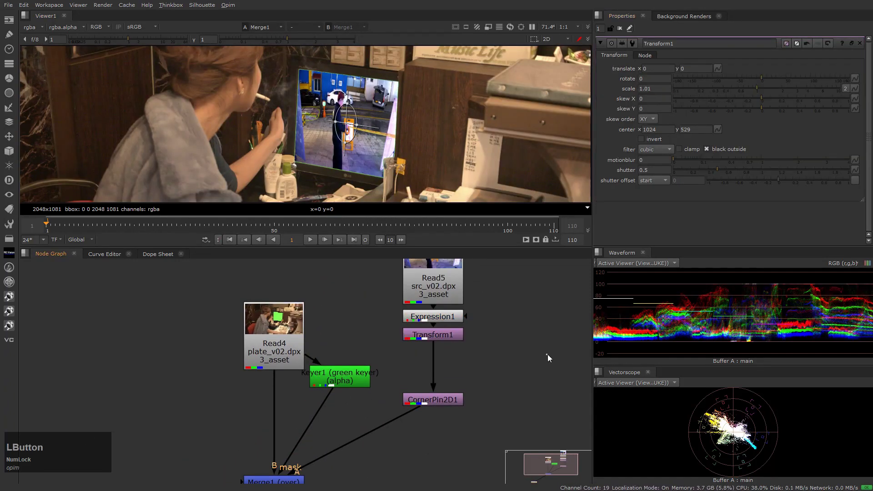
Step: Add an Erode after the keyer with size 2
click(359, 381)
middle_drag(359, 402, 369, 368)
key(Tab)
text(ero)
key(Return)
click(641, 79)
key(Up)
Step: Add a Blur after the Erode with size 2
middle_drag(509, 386, 535, 343)
drag(467, 322, 467, 366)
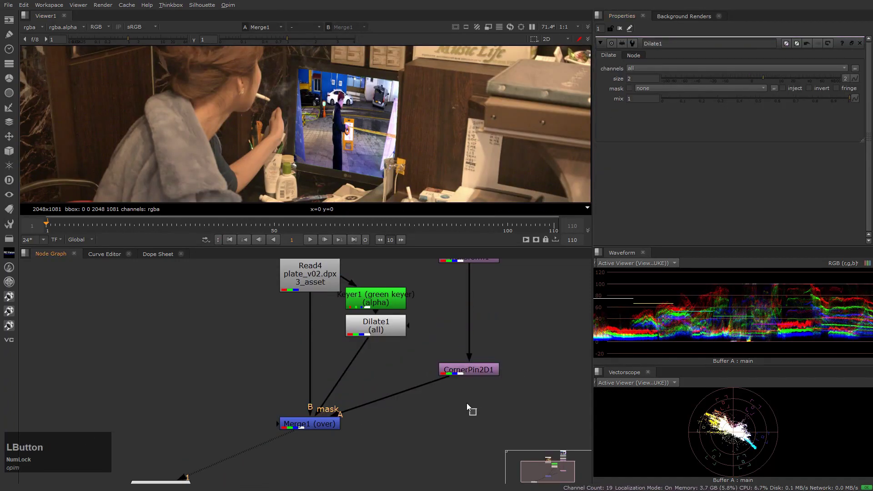
click(376, 327)
key(b)
click(641, 78)
key(Up)
key(Up)
scroll(282, 113, up, 3)
Step: Tidy the graph and create Expression2 under the plate read node
middle_drag(273, 448, 323, 409)
drag(293, 410, 402, 435)
scroll(376, 265, up, 2)
drag(379, 284, 345, 275)
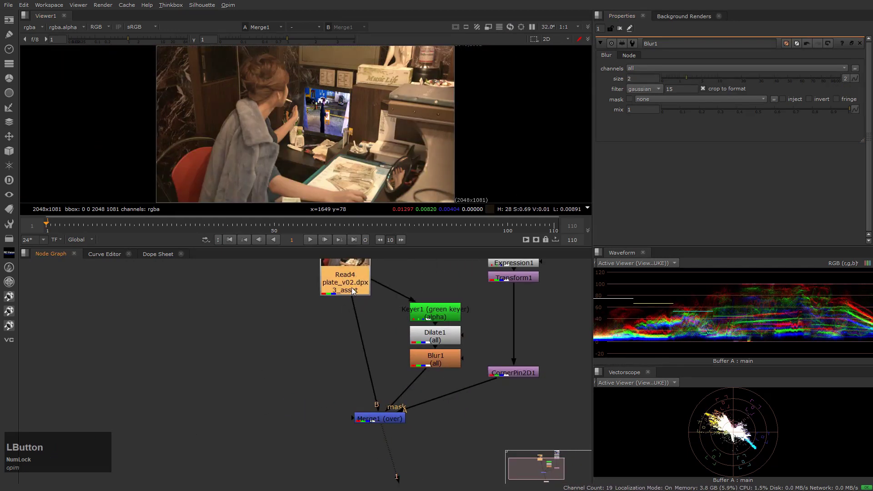
key(1)
key(Tab)
text(exp)
key(Return)
drag(353, 309, 353, 343)
Step: Set Expression2's green channel to g>(r+b)/2?(r+b)/2:g to despill the plate
click(706, 143)
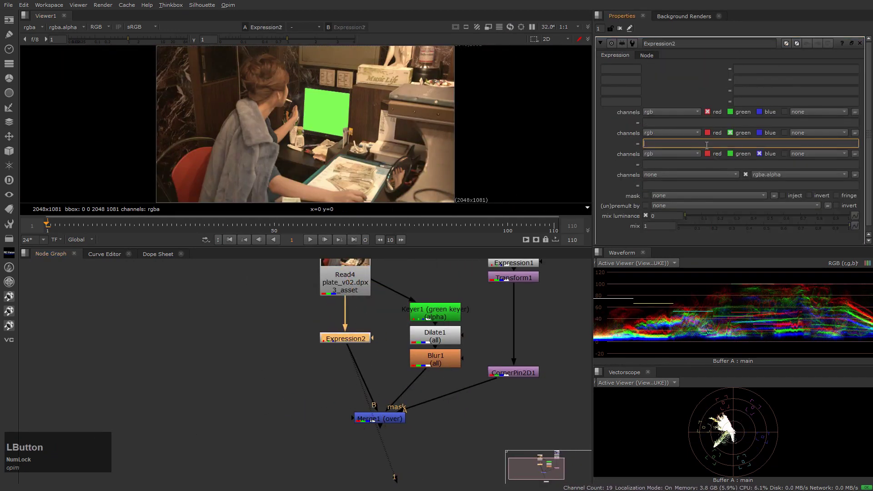
text(g>(r+b)/2?)
key(End)
text((r+b)/2:g)
key(Return)
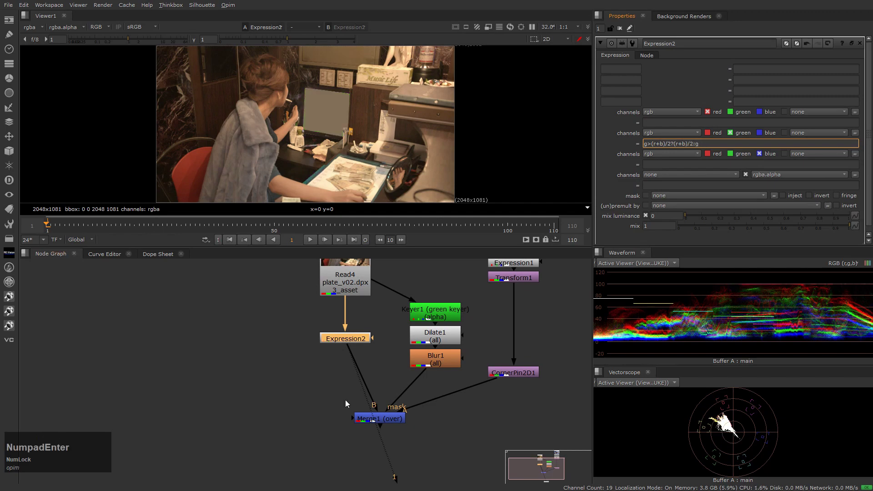
double_click(378, 419)
key(1)
Step: Mask the despill with the blurred key, comparing it on and off
drag(378, 418, 340, 435)
click(349, 339)
key(d)
scroll(343, 168, up, 4)
drag(372, 338, 418, 359)
scroll(304, 136, down, 3)
middle_drag(255, 141, 304, 136)
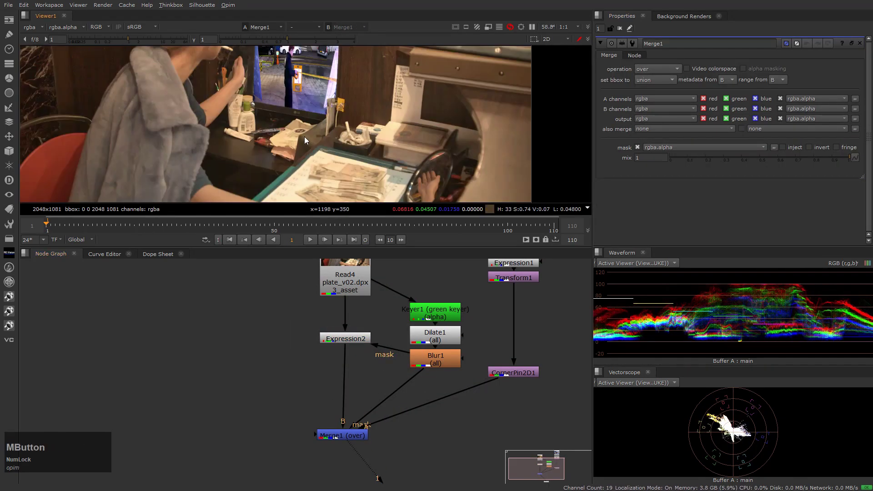
key(h)
Step: Tidy the node graph, aligning the street footage stack with the merge
drag(342, 435, 345, 429)
drag(345, 340, 345, 360)
scroll(326, 385, down, 3)
drag(409, 265, 462, 328)
drag(437, 295, 437, 344)
drag(410, 313, 462, 385)
drag(436, 377, 439, 412)
drag(373, 462, 233, 453)
scroll(500, 437, up, 2)
middle_drag(494, 390, 486, 408)
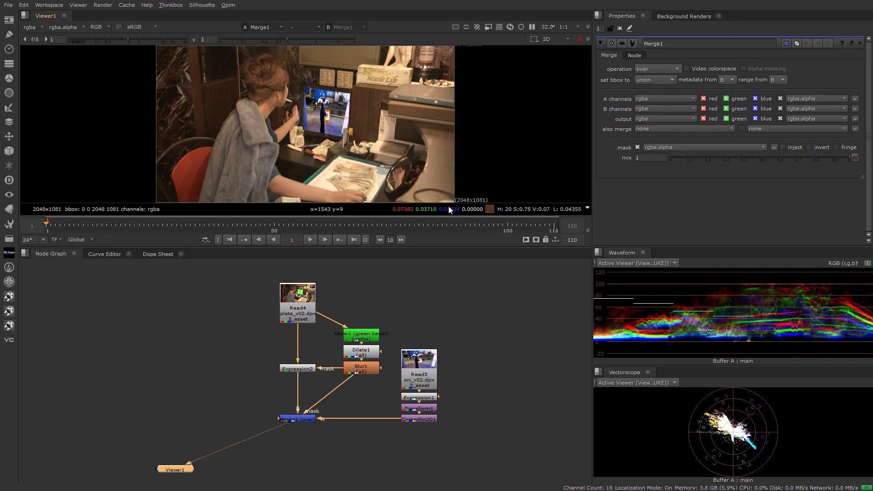
Step: Create a StickyNote node in the node graph
click(483, 340)
middle_drag(484, 340, 397, 342)
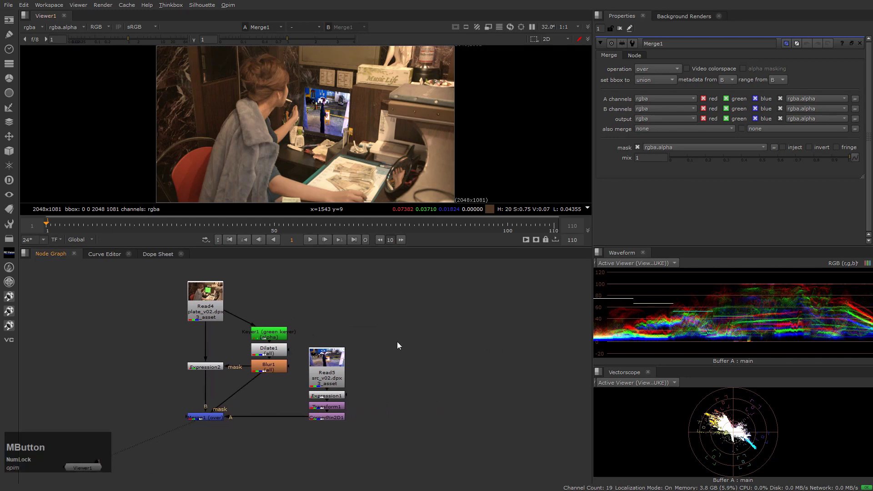
scroll(424, 326, down, 2)
click(418, 308)
key(Tab)
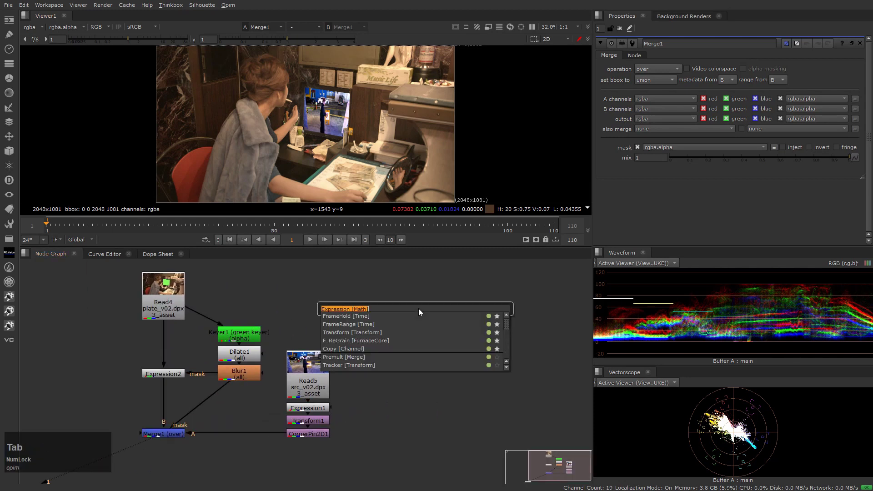
text(stick)
key(Return)
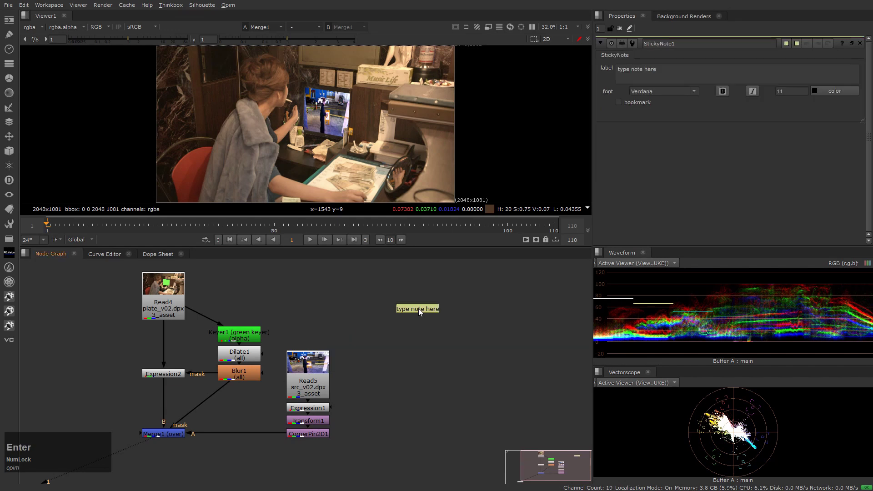
Step: Label the sticky note 'Contrast', 'Saturation' and 'Kelvin' on separate lines
scroll(418, 308, up, 3)
click(418, 310)
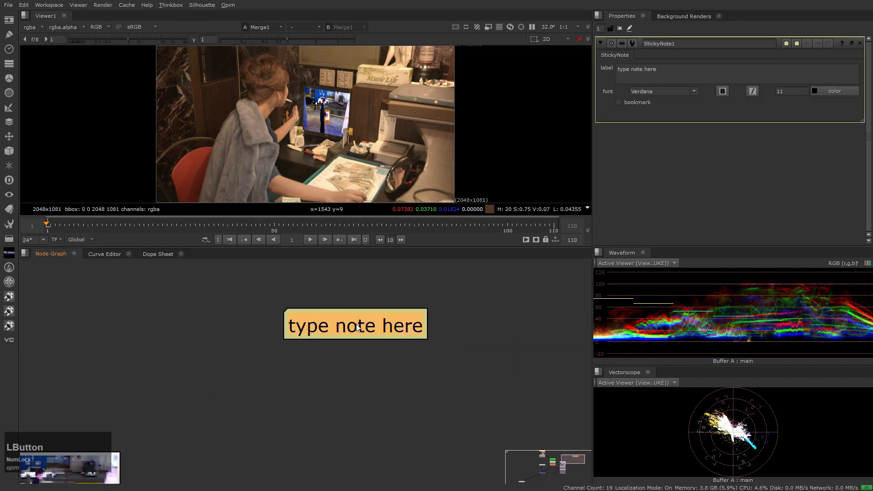
drag(668, 75, 581, 62)
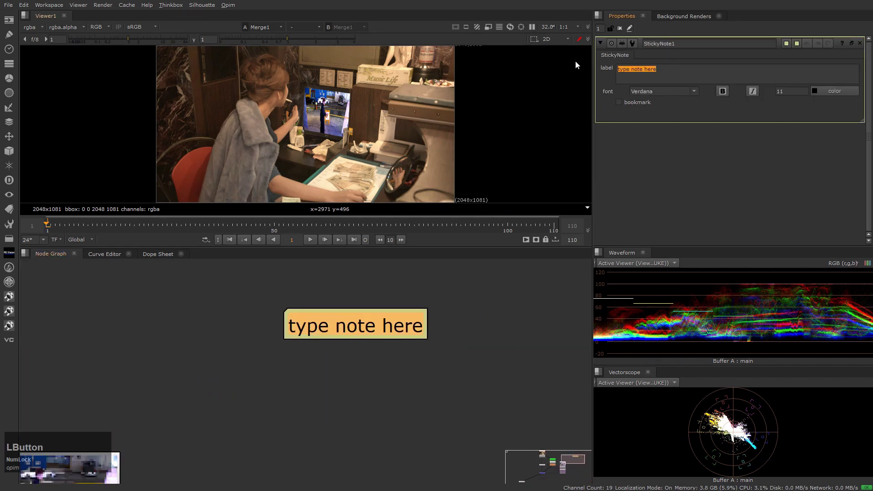
text(Con)
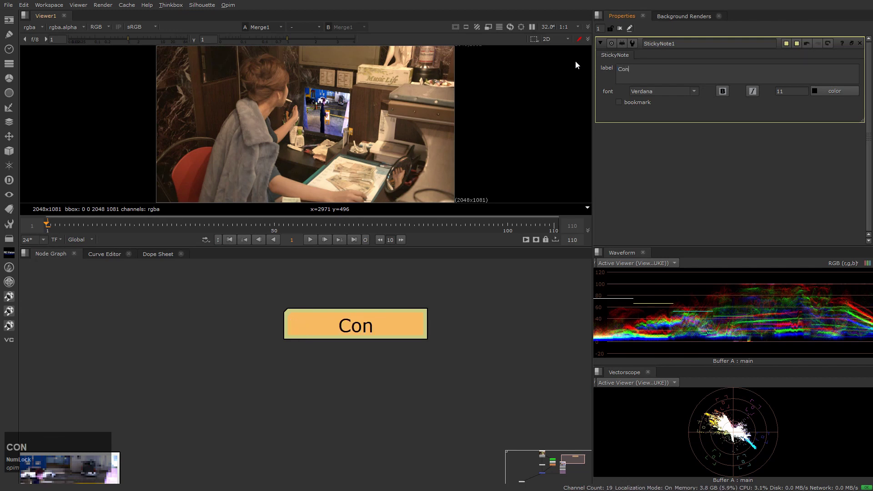
text(trast)
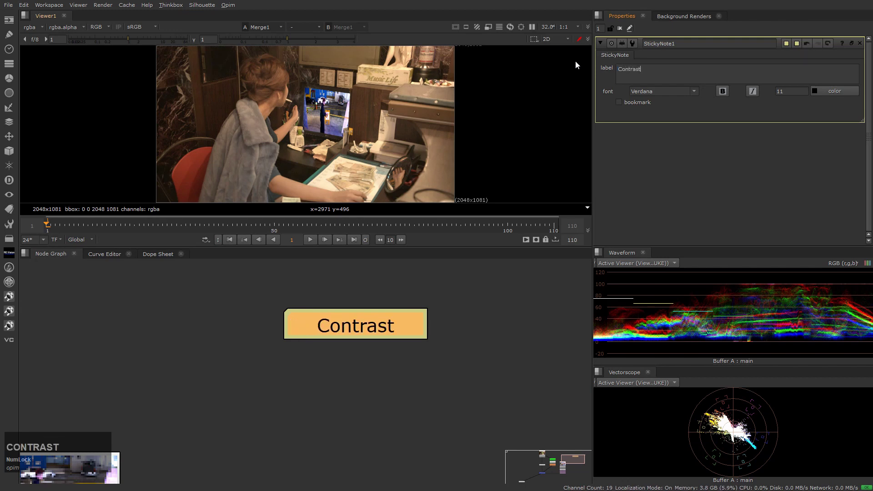
key(Return)
key(Return)
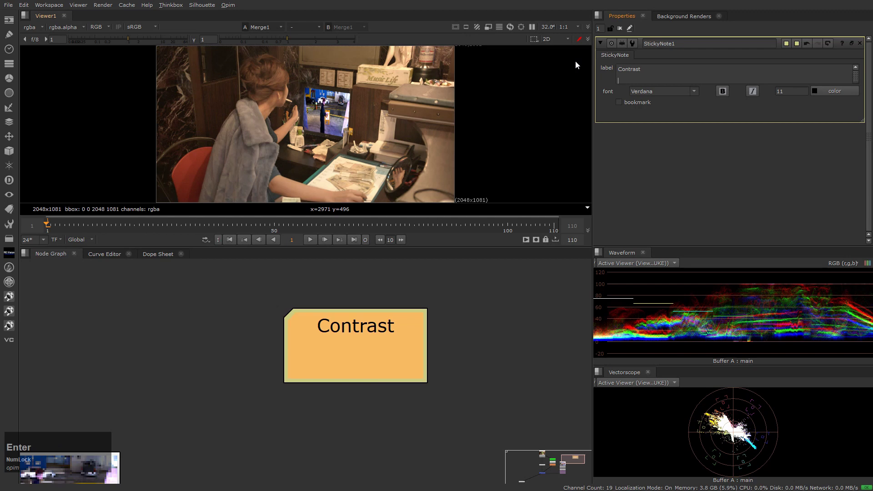
text(Saturation)
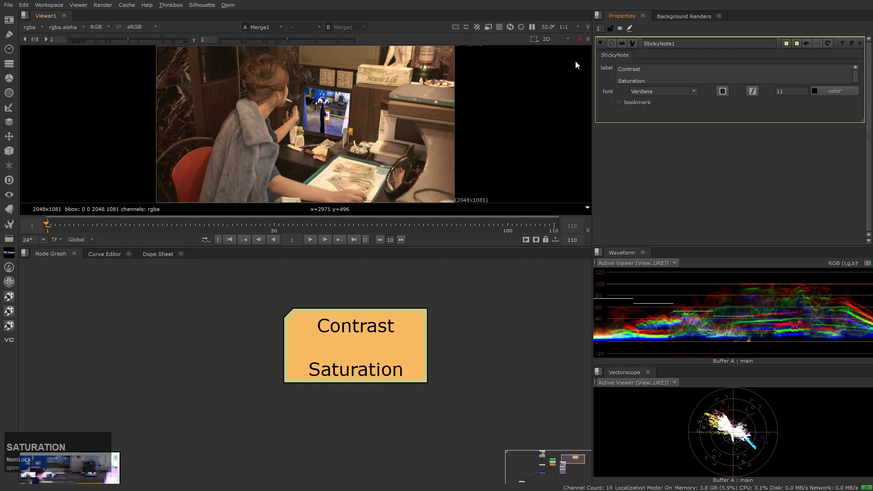
key(Return)
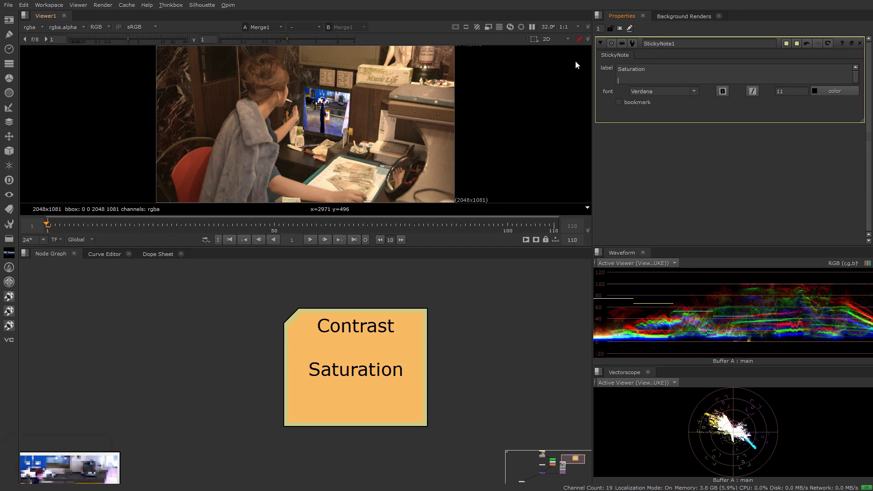
text(Kelvin)
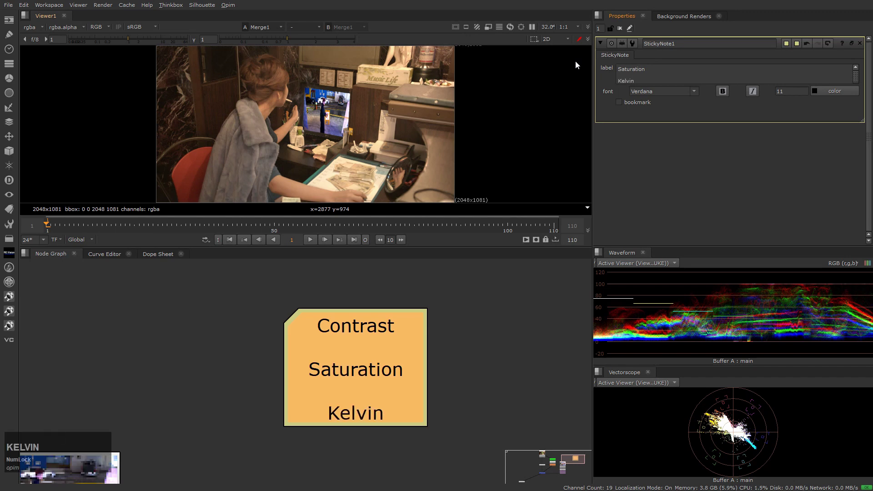
scroll(378, 377, up, 2)
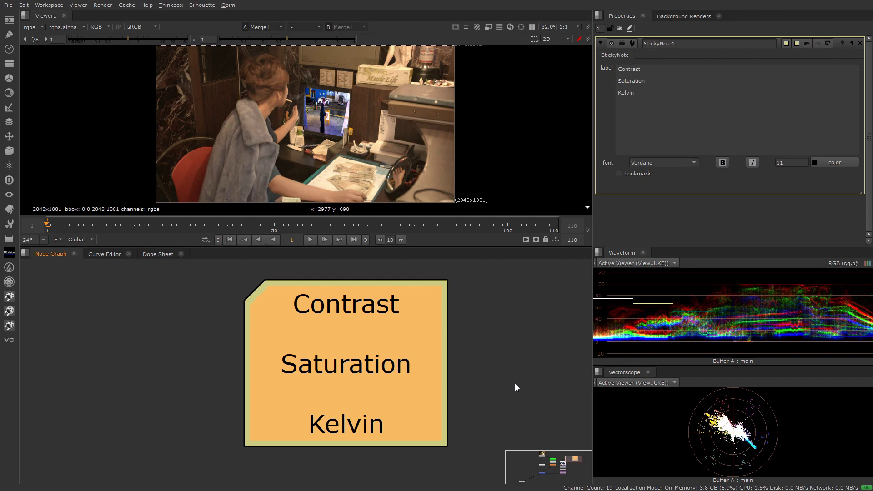
Step: Create Grade1 and place it left of the Contrast / Saturation / Kelvin sticky note, leaving it unselected
click(522, 351)
click(649, 70)
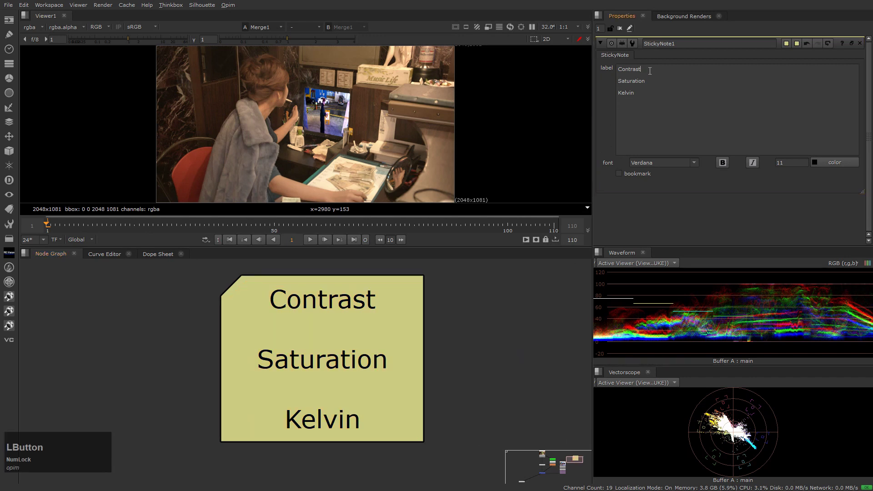
key(g)
drag(455, 355, 173, 317)
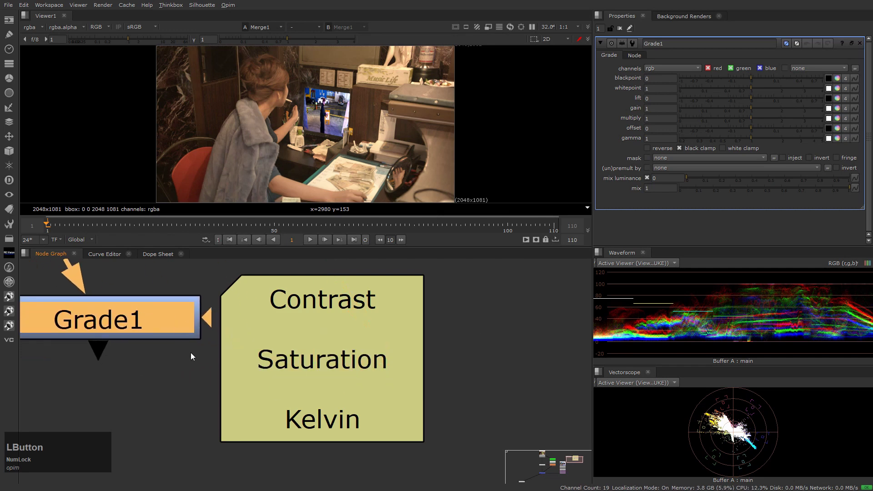
middle_drag(217, 369, 253, 417)
click(207, 414)
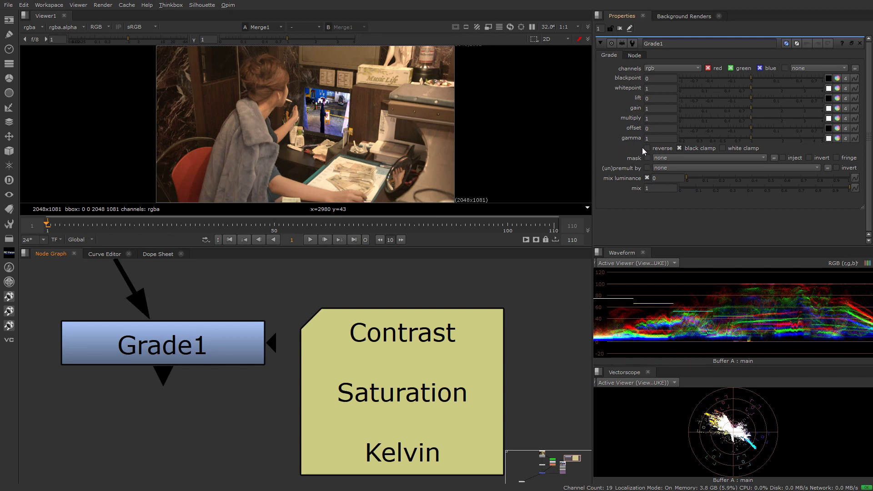
Step: Add a second line 'black -> hightlight -> midtone' under Contrast in the sticky note label
double_click(489, 360)
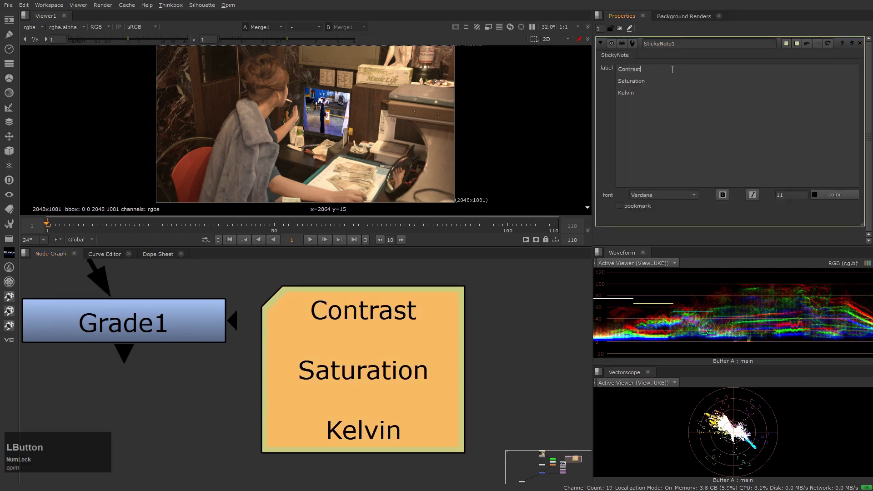
key(KP_Enter)
key(Up)
key(Down)
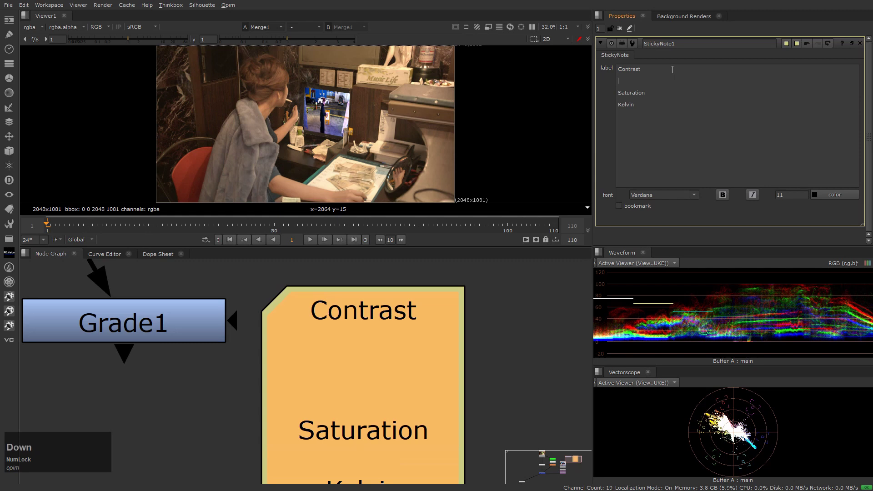
text(offset)
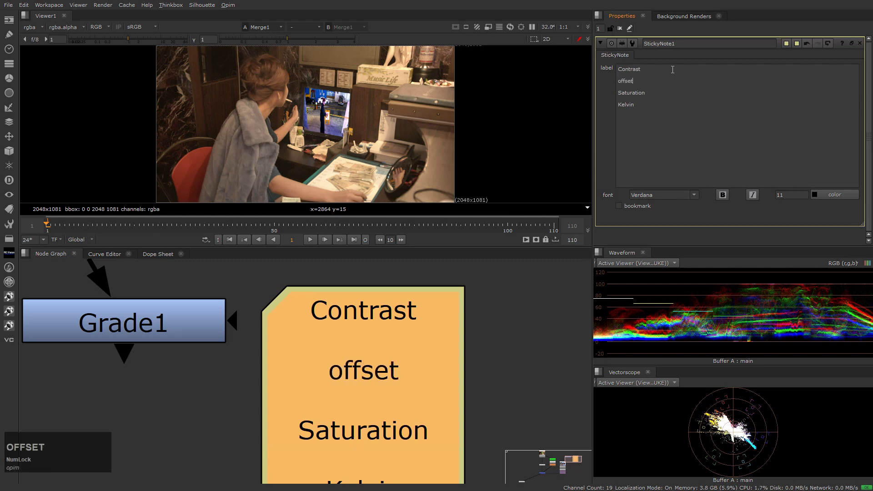
key(BackSpace)
key(BackSpace)
key(BackSpace)
key(BackSpace)
key(BackSpace)
key(BackSpace)
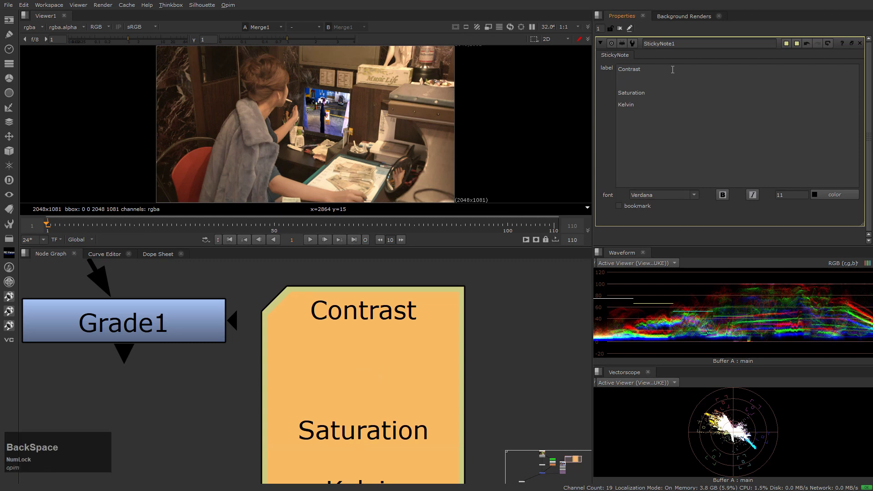
text(bl)
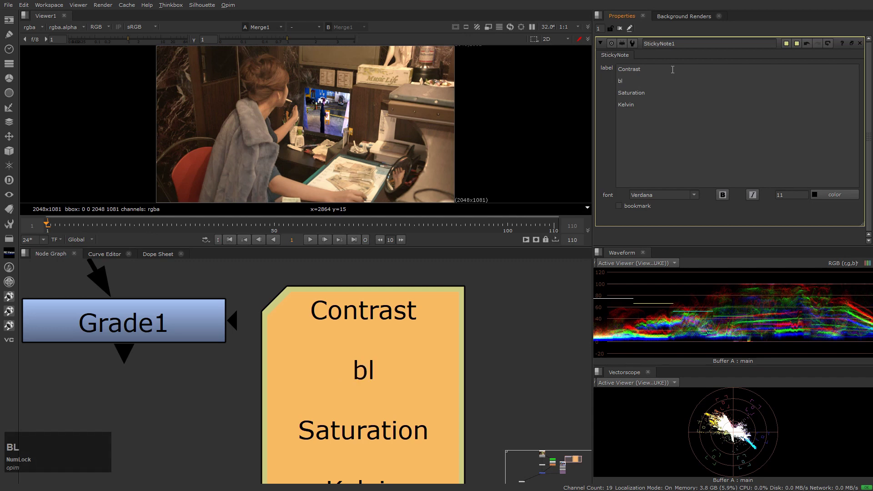
text(ack ->)
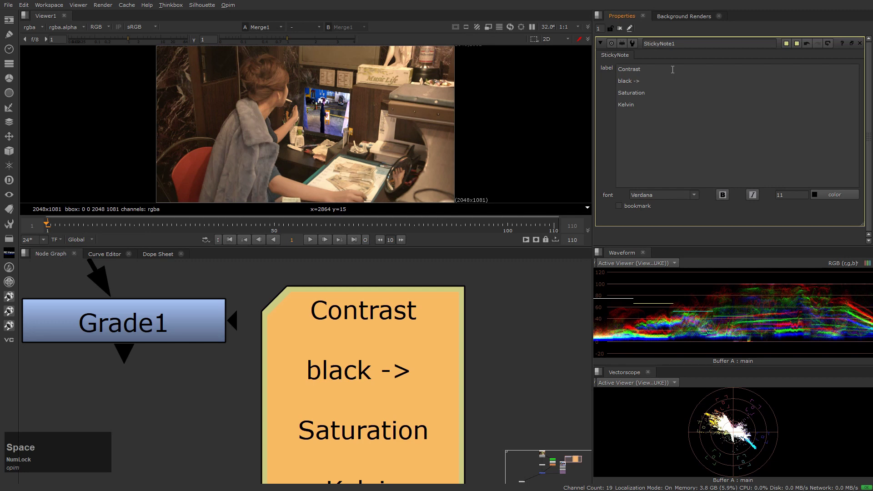
text( hightlig)
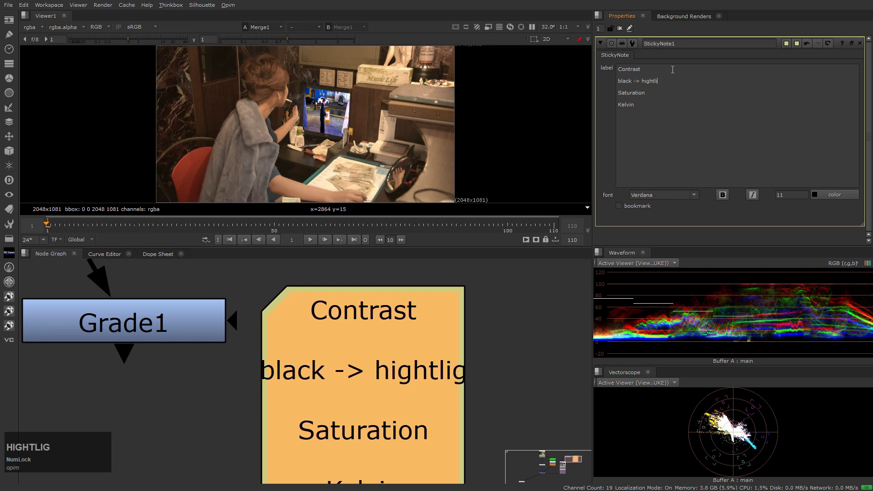
text(ht)
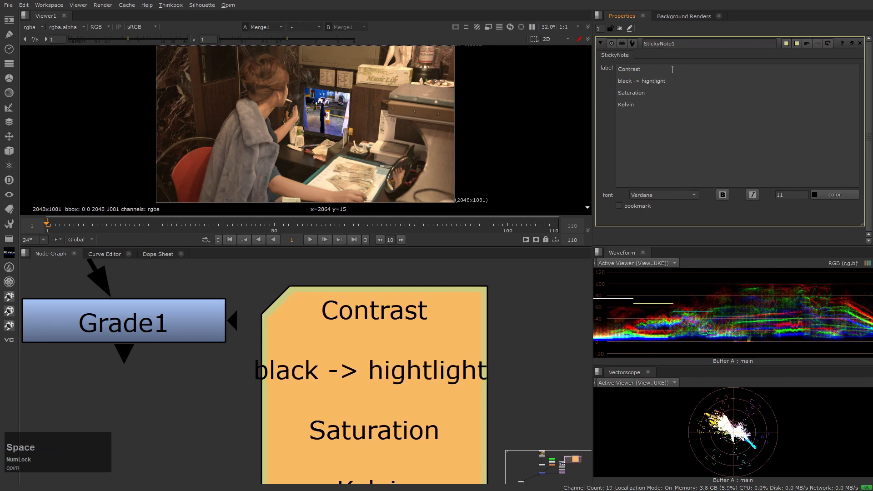
text( ->)
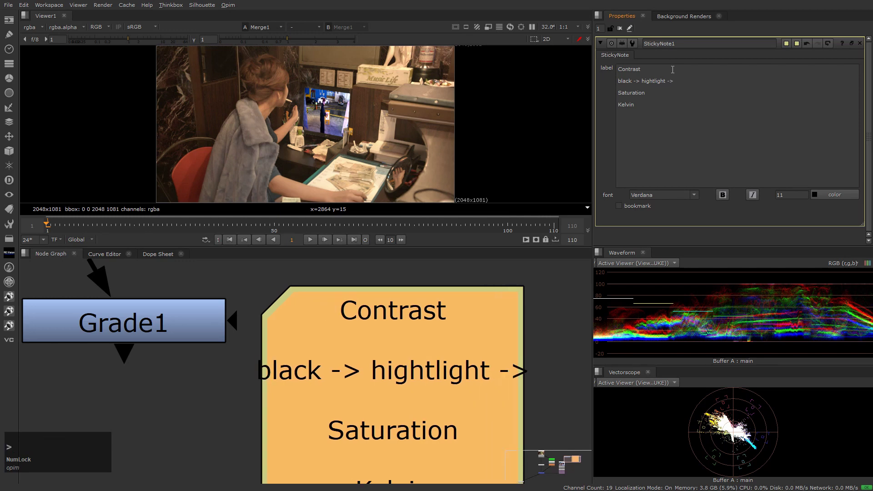
text( midtone)
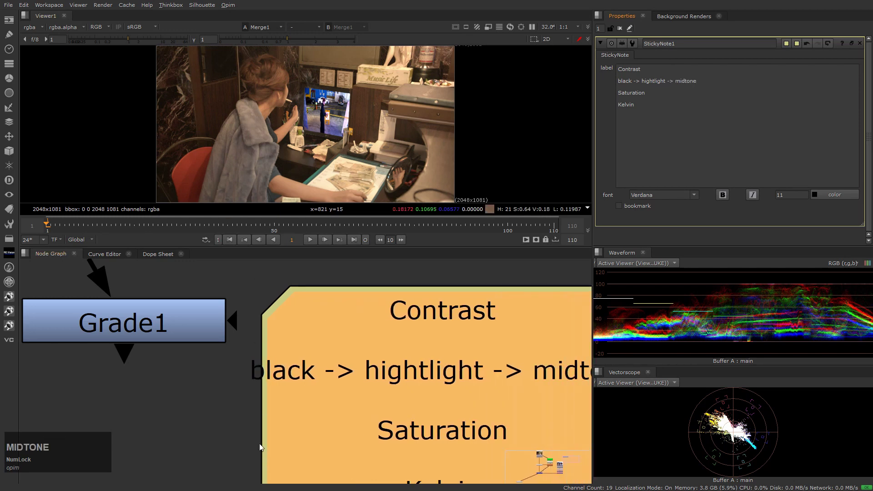
Step: Reframe the graph, inspect Grade1's settings, and reopen the sticky note's properties
middle_drag(246, 449, 116, 405)
click(116, 406)
middle_drag(450, 419, 478, 430)
click(570, 399)
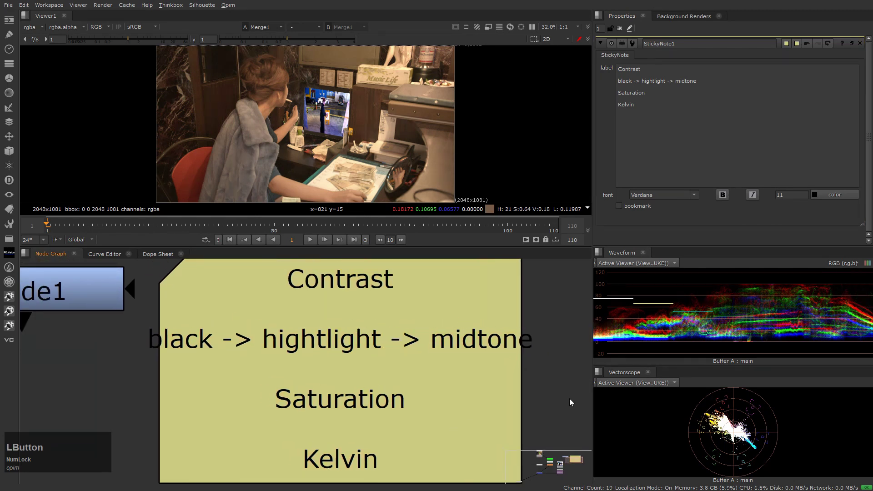
middle_drag(573, 371, 576, 390)
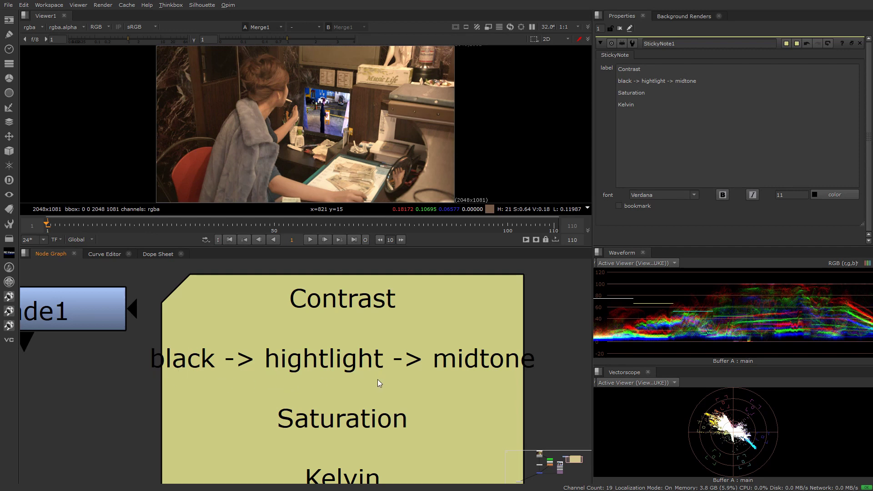
scroll(377, 379, down, 2)
click(164, 343)
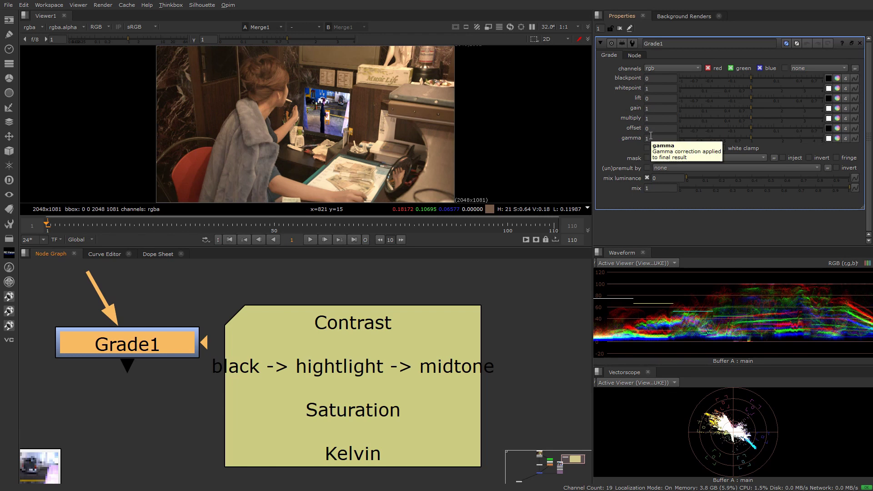
click(552, 345)
double_click(457, 312)
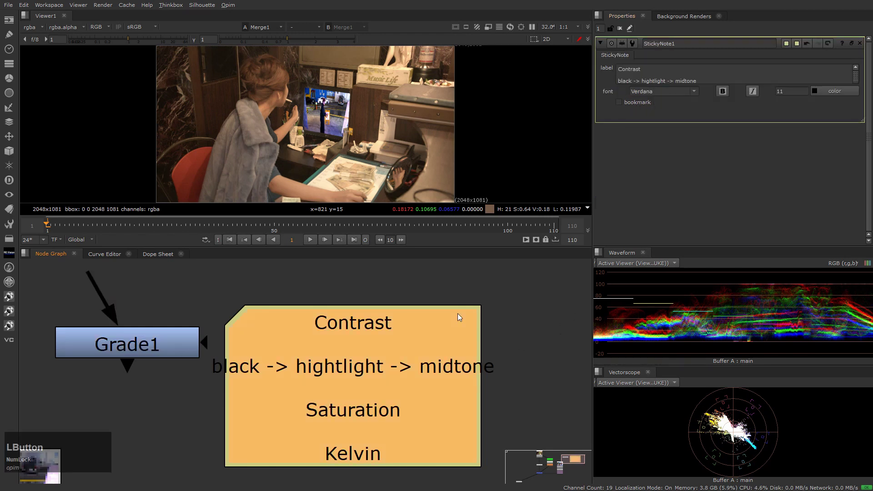
Step: Replace black, hightlight and midtone with offset, gain and gammar on the note's second line
middle_drag(509, 331, 503, 303)
click(510, 337)
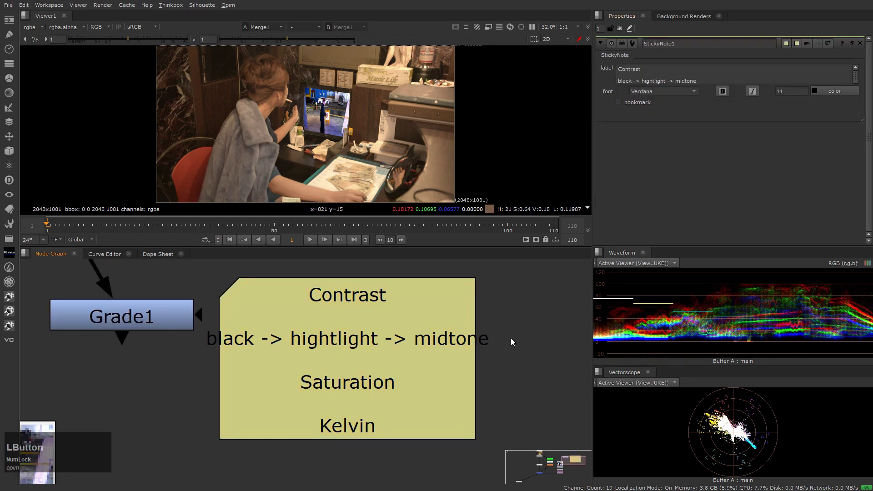
click(619, 80)
text(o)
text(e)
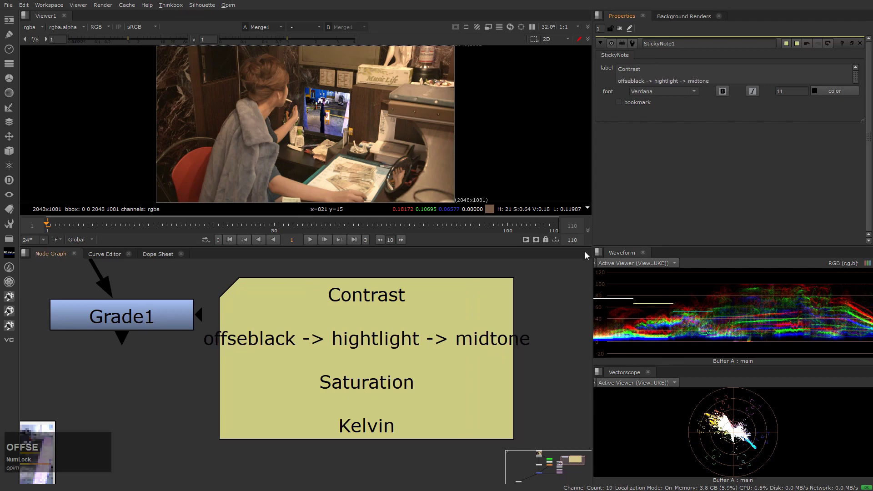
text(t)
key(Delete)
key(Delete)
key(Delete)
key(Delete)
key(Delete)
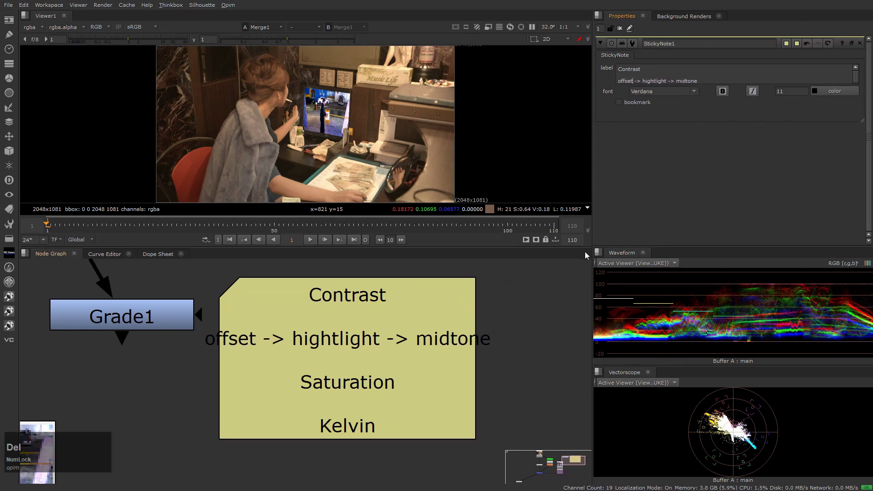
key(Right)
key(Right)
key(Right)
key(Left)
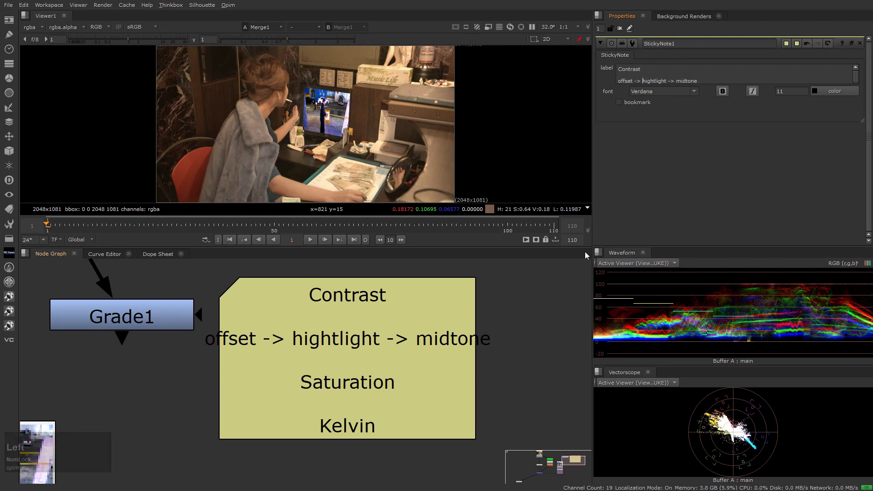
text(gain)
key(Delete)
key(Delete)
key(Delete)
key(Delete)
key(Delete)
key(Delete)
key(Delete)
key(Delete)
key(Delete)
key(Delete)
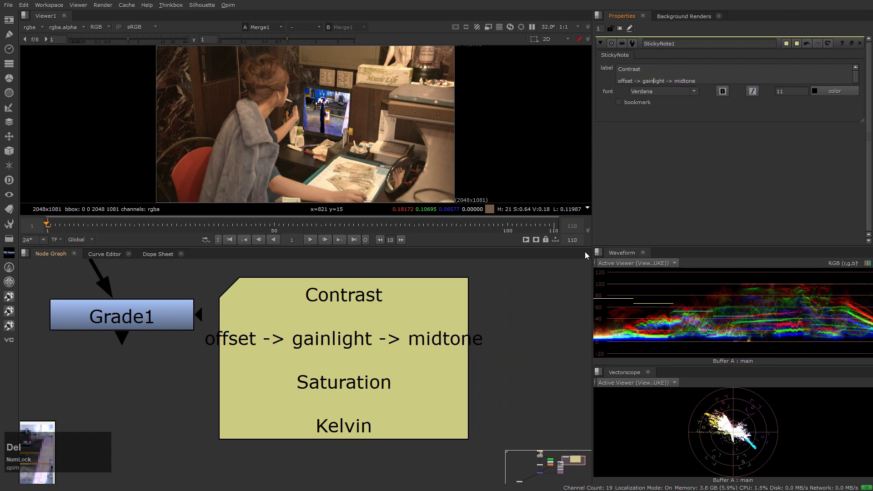
key(Right)
key(Right)
key(Right)
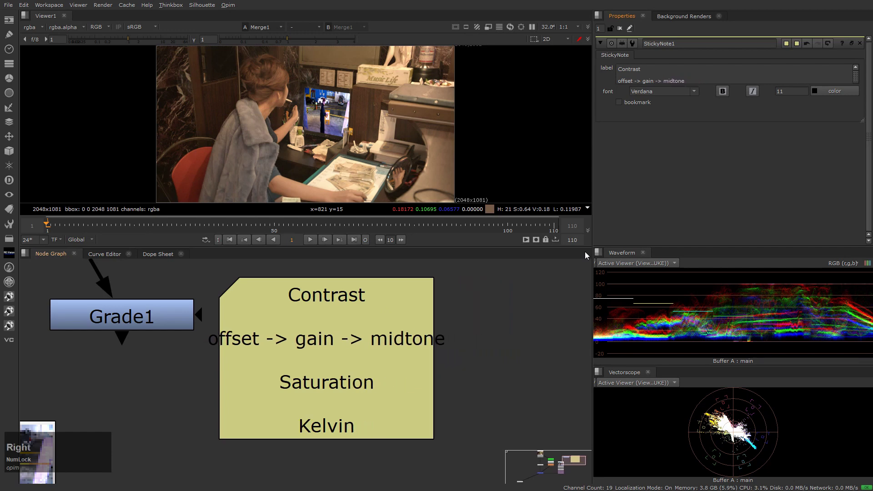
text(gammar)
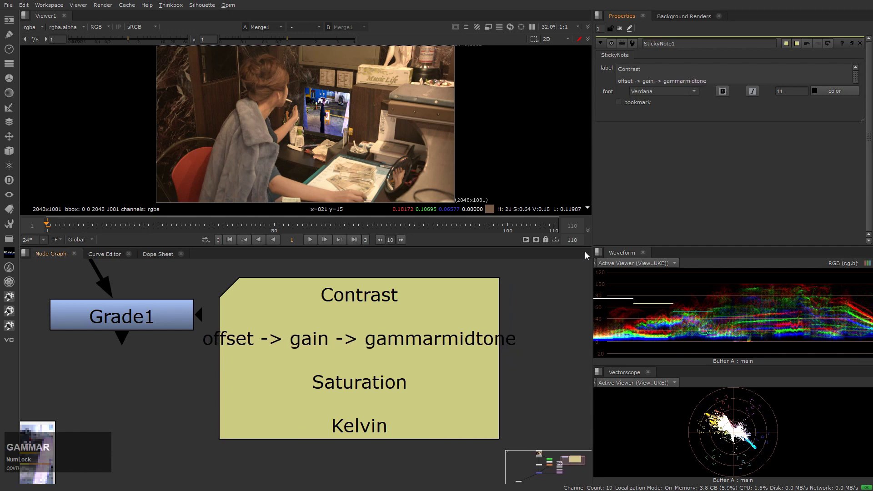
key(Delete)
key(Delete)
key(Delete)
key(Delete)
key(Delete)
key(Delete)
key(Delete)
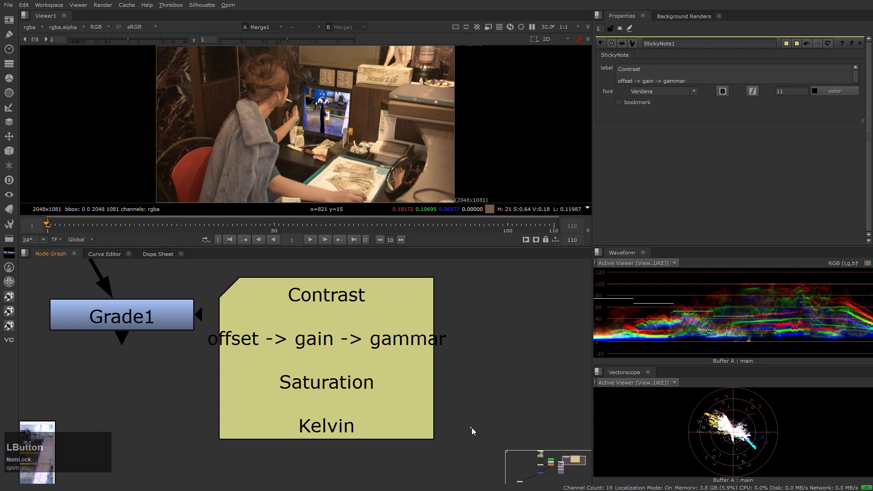
Step: Enlarge the label field and select all of the sticky note's label text
scroll(469, 430, down, 3)
middle_drag(502, 405, 583, 361)
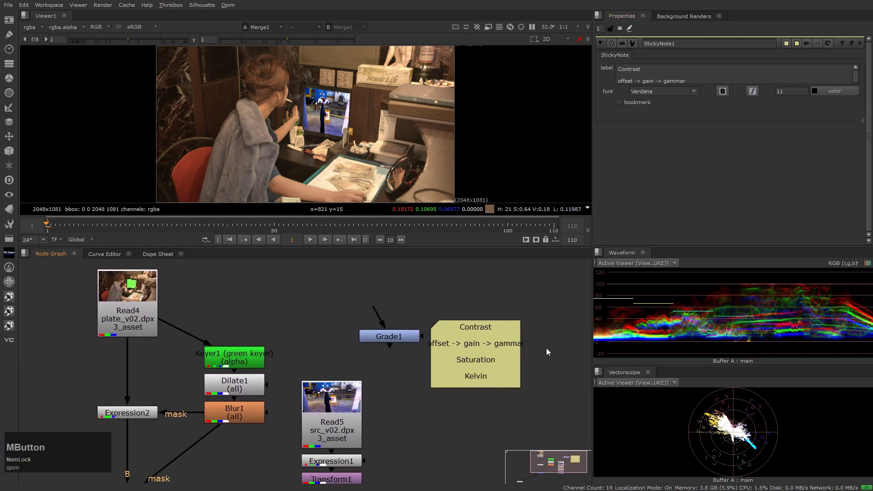
scroll(545, 344, up, 2)
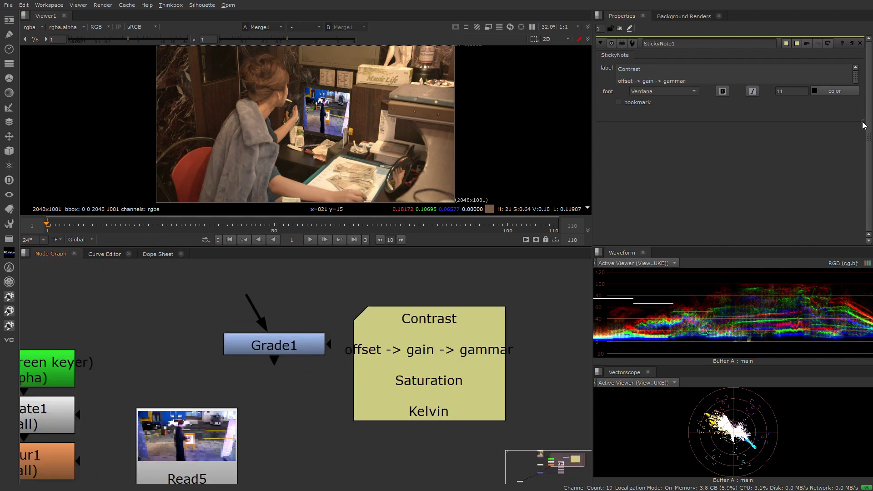
drag(862, 122, 850, 216)
drag(658, 122, 599, 62)
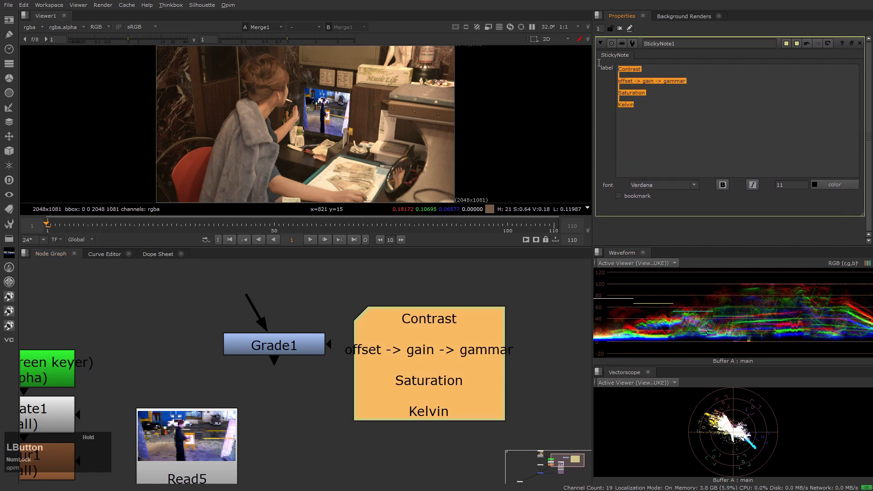
Step: Clear the note's label down to 'C' and set its font size to 50
key(Delete)
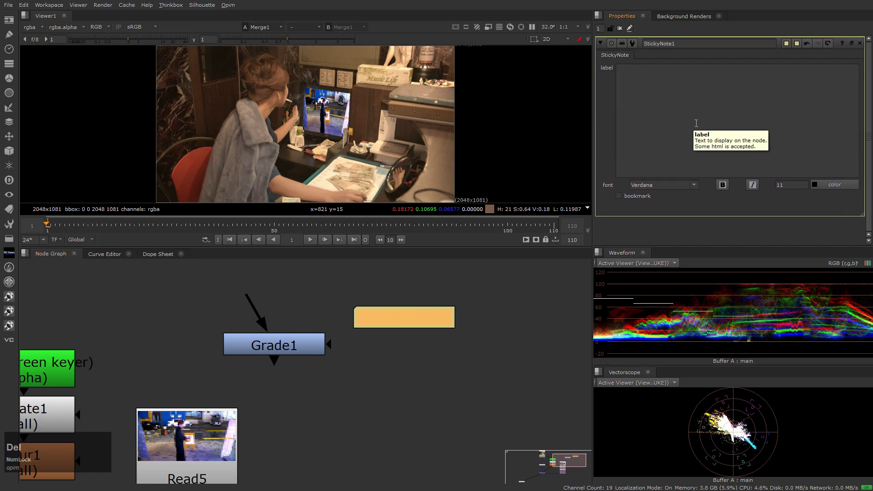
text(C)
drag(644, 69, 589, 68)
drag(791, 185, 735, 184)
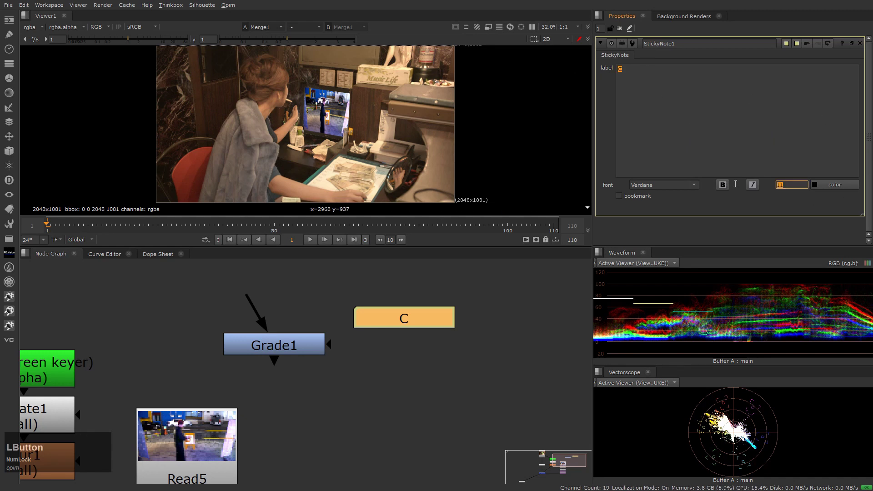
text(50)
key(KP_Enter)
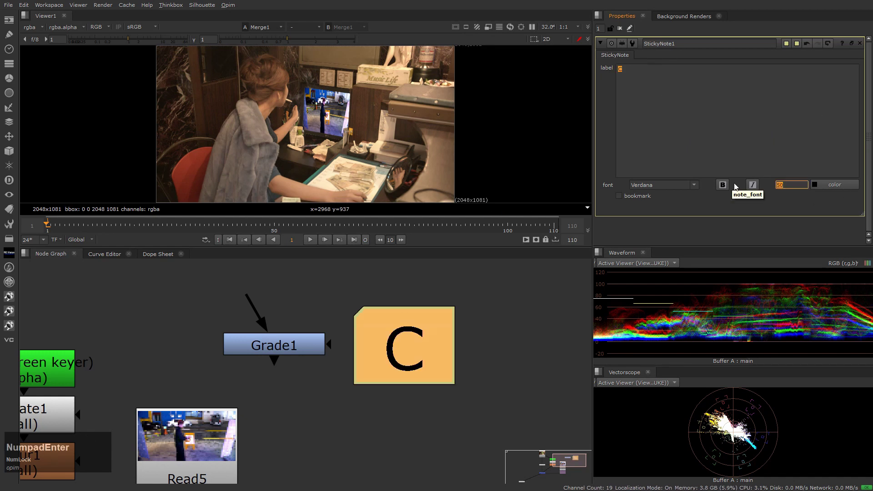
Step: Complete the label as 'CoggSK' and nudge the enlarged note to the right
scroll(248, 420, up, 3)
middle_drag(247, 421, 444, 383)
click(417, 284)
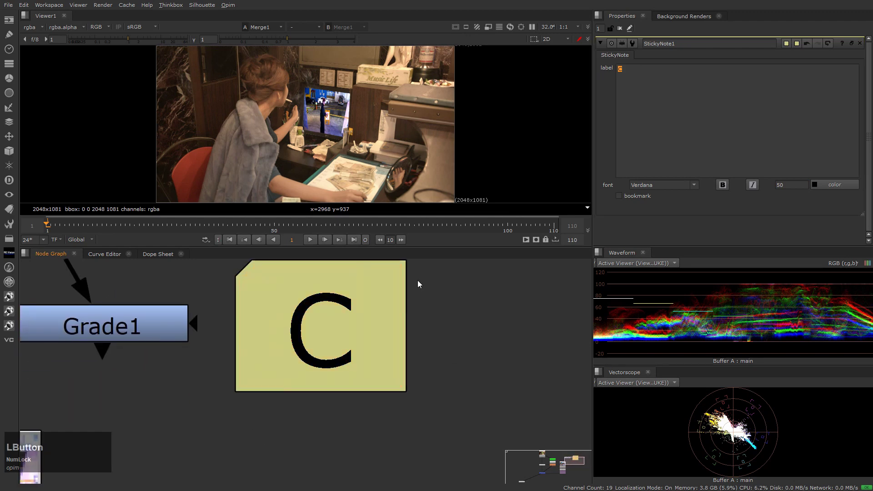
click(401, 273)
click(618, 112)
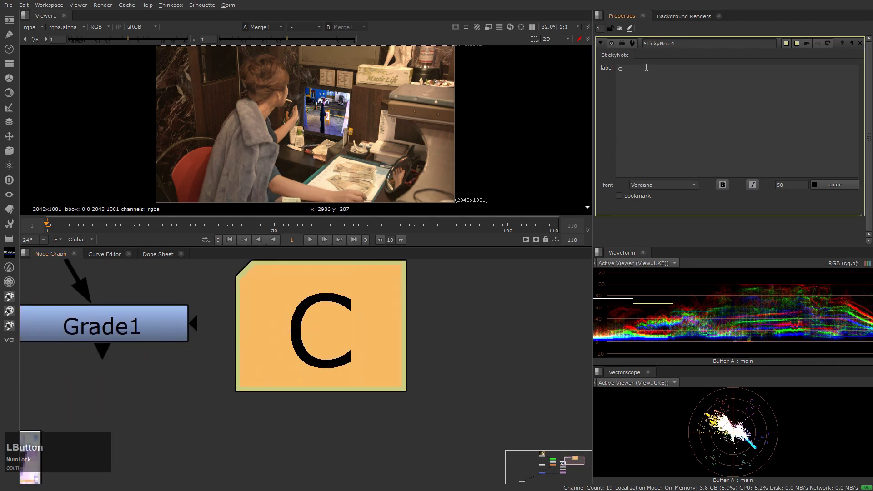
text(S)
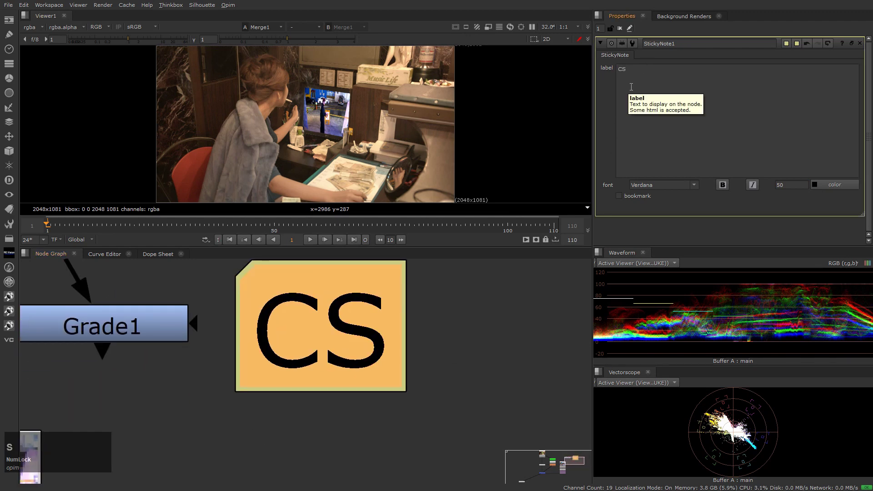
text(K)
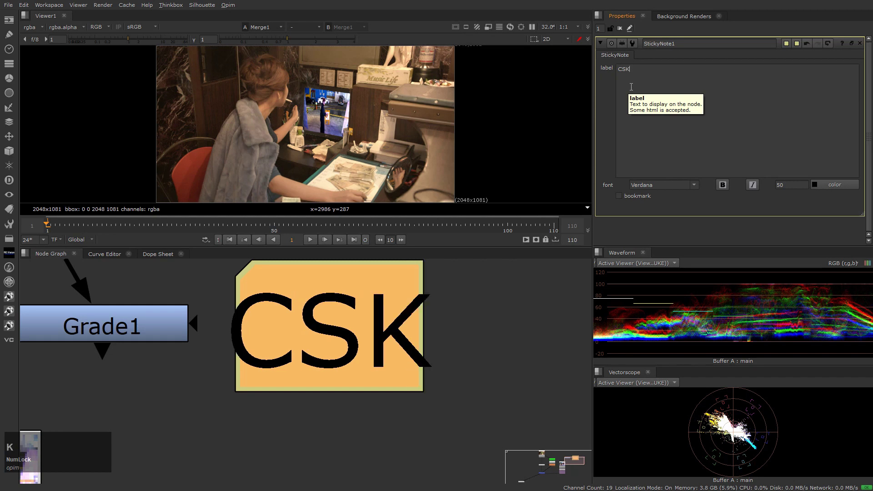
key(Home)
key(Right)
text(o)
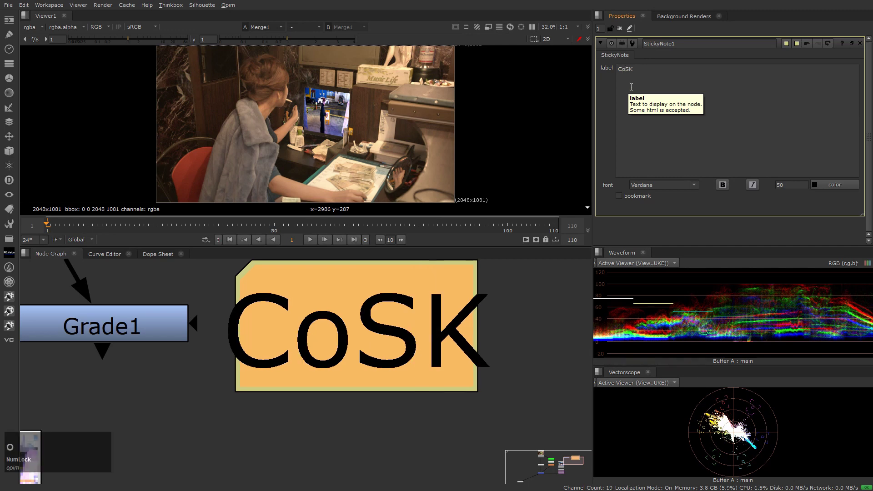
text(g)
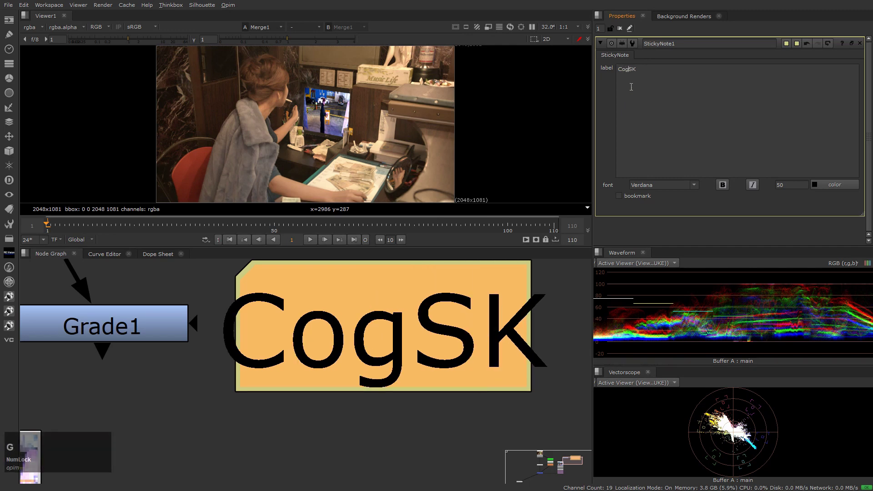
text(g)
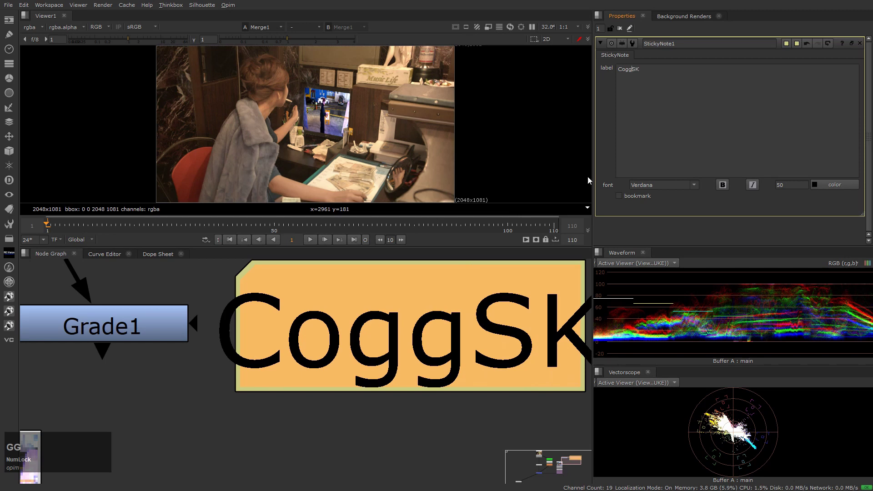
scroll(428, 424, down, 7)
scroll(464, 430, up, 3)
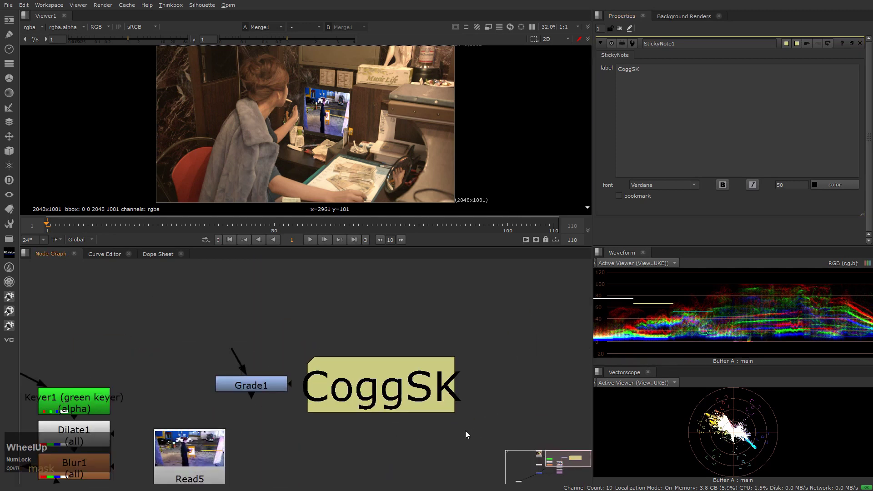
drag(450, 413, 461, 410)
Step: Delete the stray Grade1, move Read5 higher, and remove an unwanted extra Grade node
drag(344, 306, 431, 356)
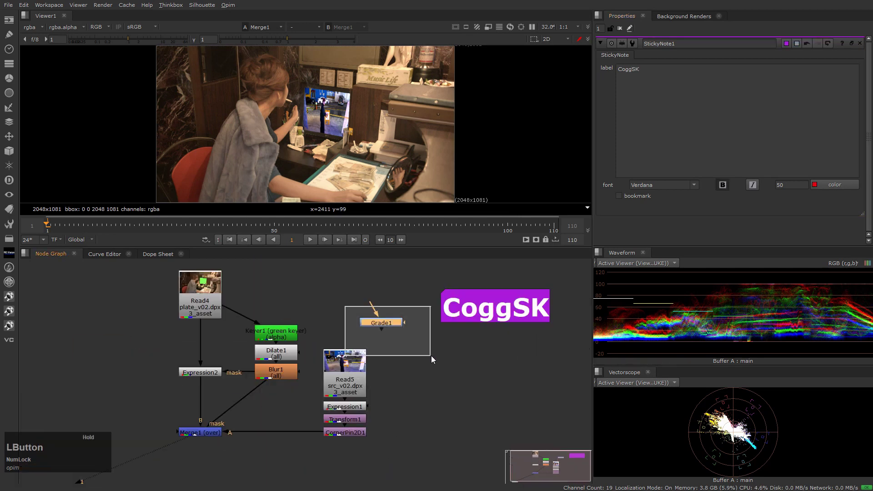
key(Delete)
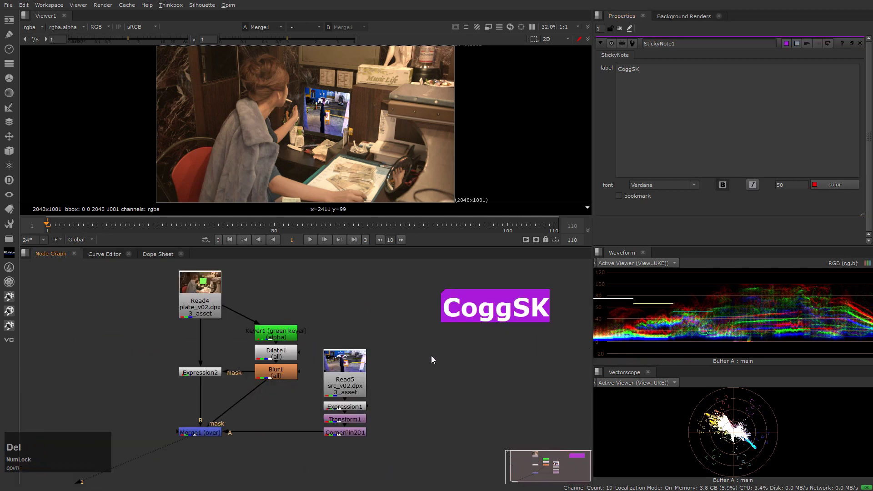
click(367, 387)
drag(366, 389, 354, 307)
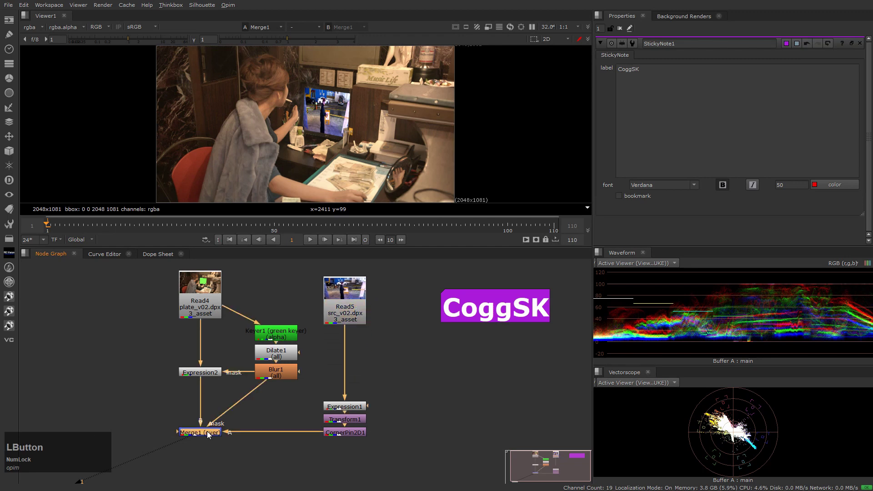
click(347, 310)
key(g)
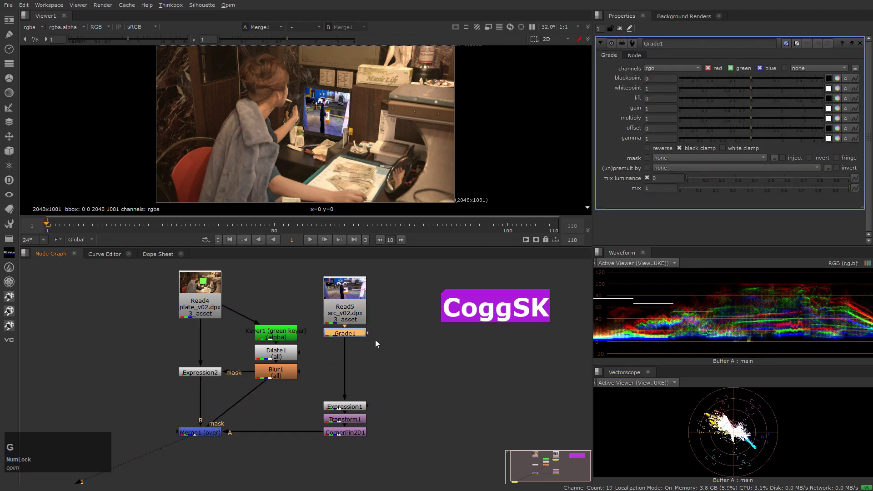
click(350, 331)
key(Delete)
click(349, 305)
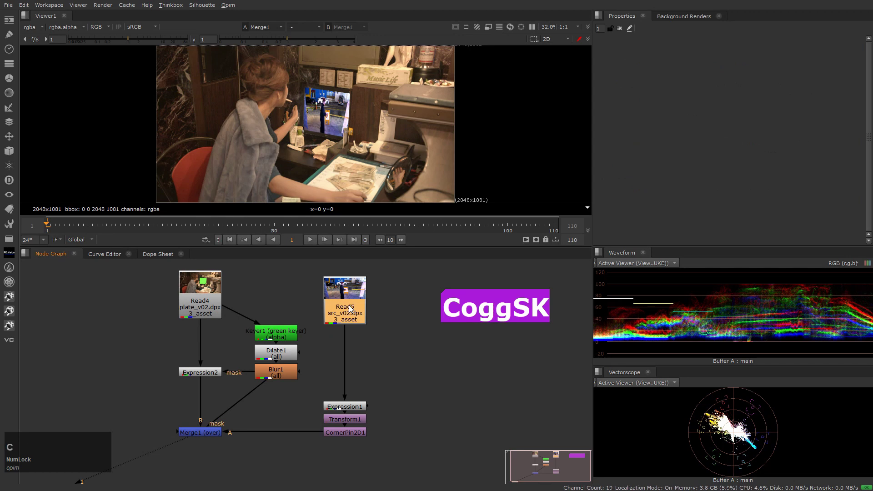
Step: Add ColorCorrect1 under Read5 with saturation 0.61, contrast 0.62, gamma 0.8, gain 1.6
key(c)
click(347, 333)
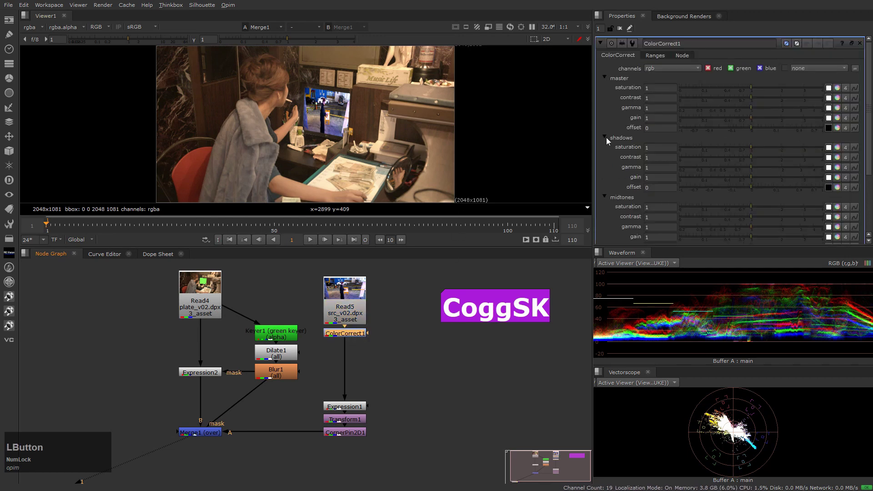
drag(723, 87, 758, 130)
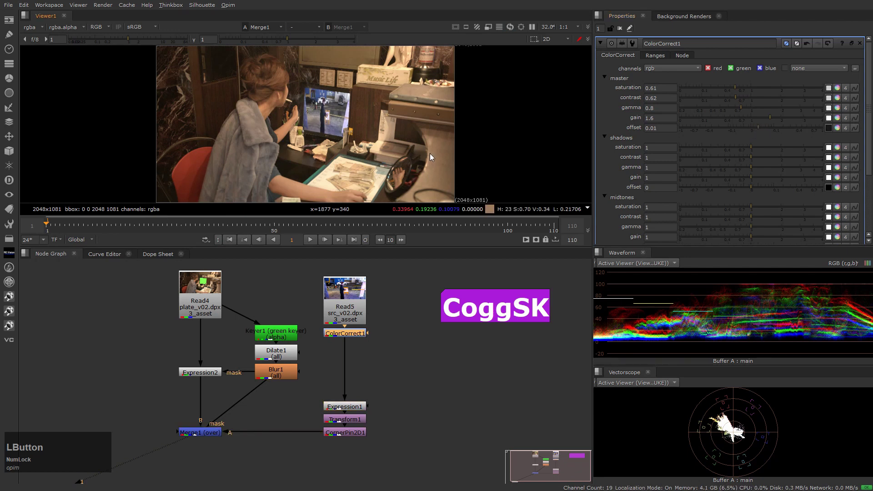
Step: Move Merge1 and the corner-pin branch nodes down to make room
click(386, 377)
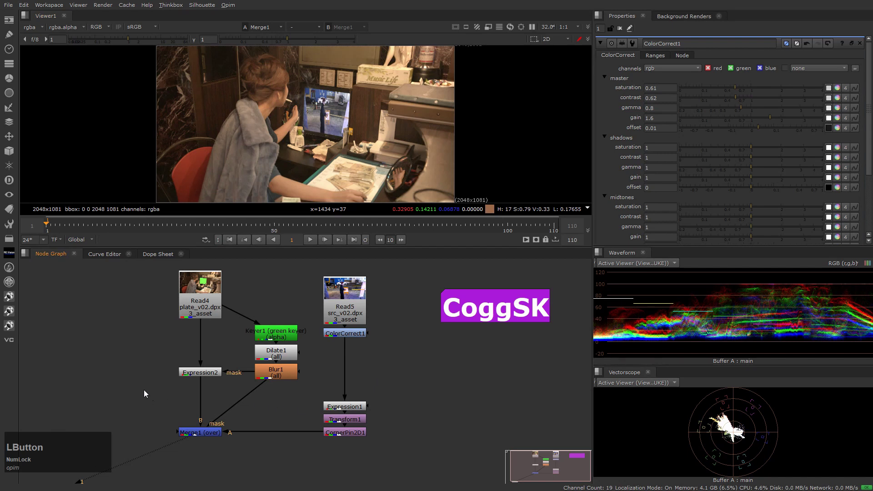
drag(145, 393, 412, 469)
drag(347, 406, 346, 432)
click(351, 334)
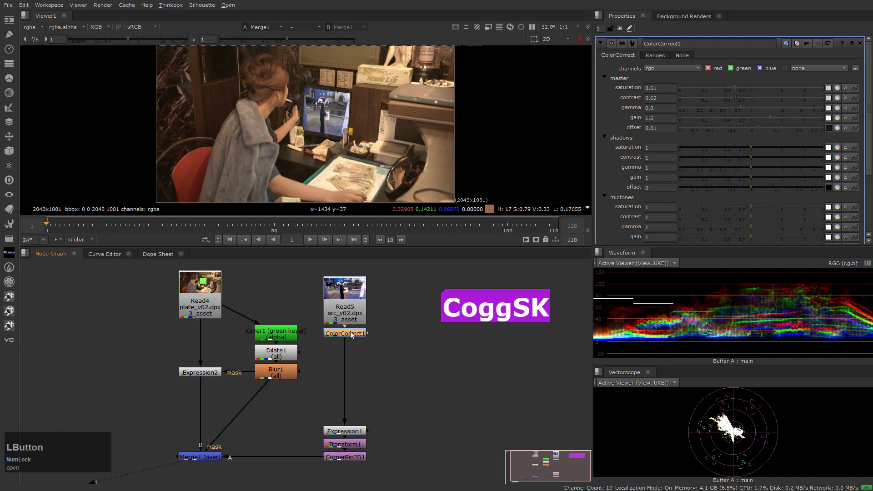
Step: Add ColorCorrect2 with master gamma 0.67 and gain 1.54
key(c)
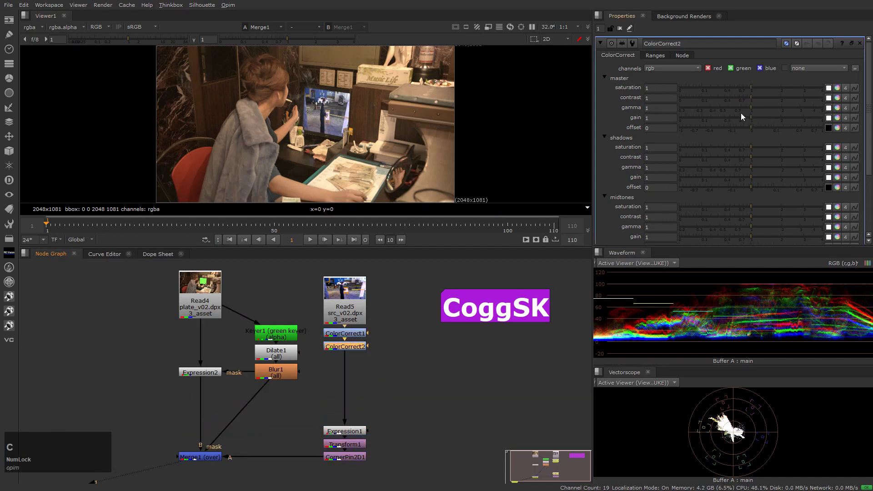
drag(741, 114, 768, 117)
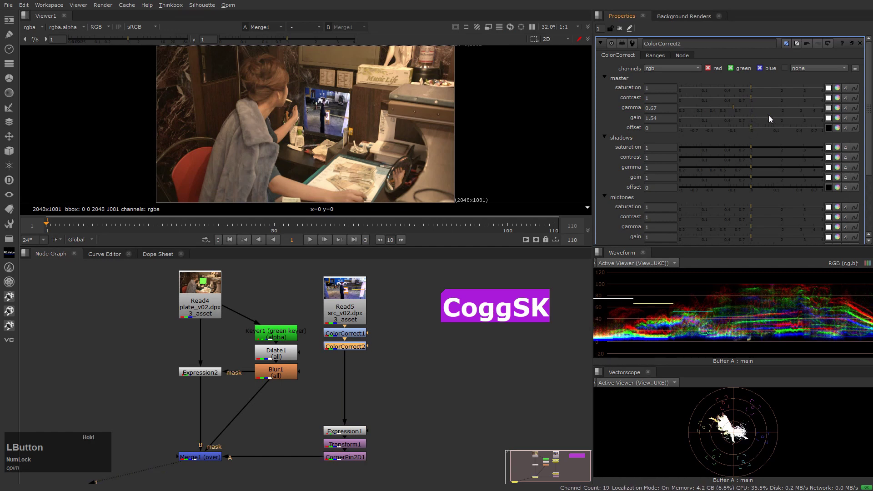
middle_drag(433, 411, 450, 392)
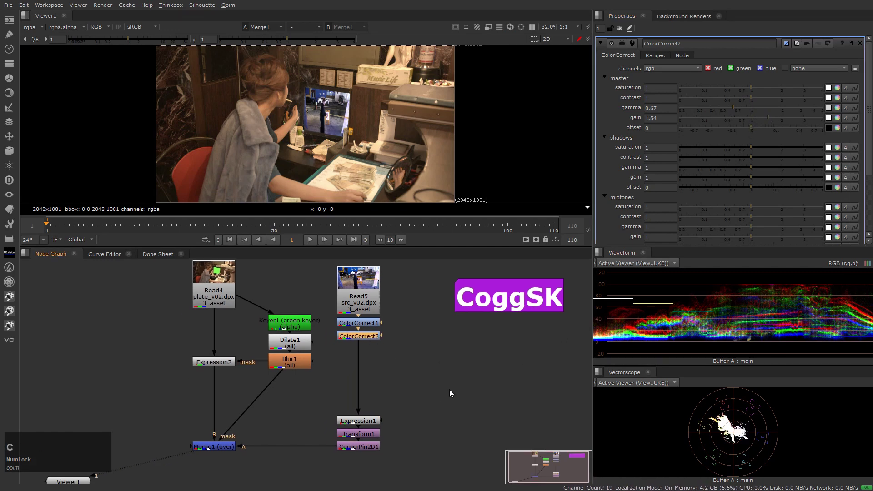
Step: Add ColorCorrect3 with master saturation 1.84 and gain 1.66
key(c)
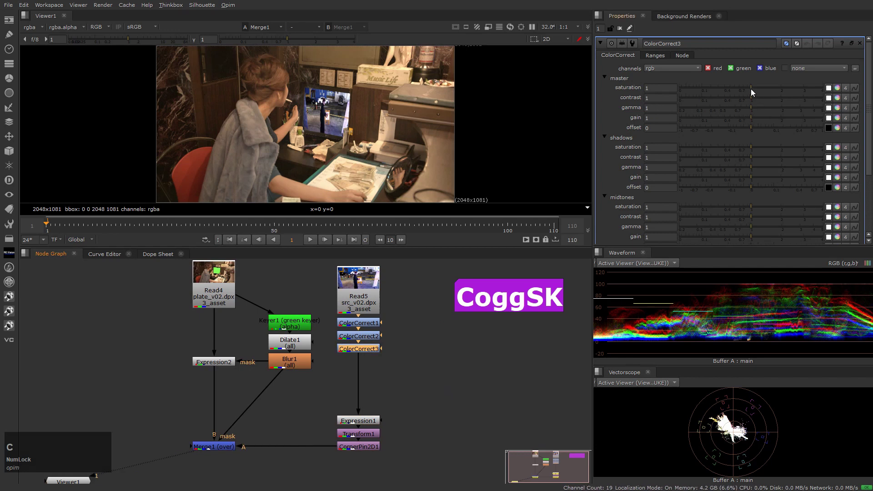
drag(751, 88, 776, 84)
click(771, 118)
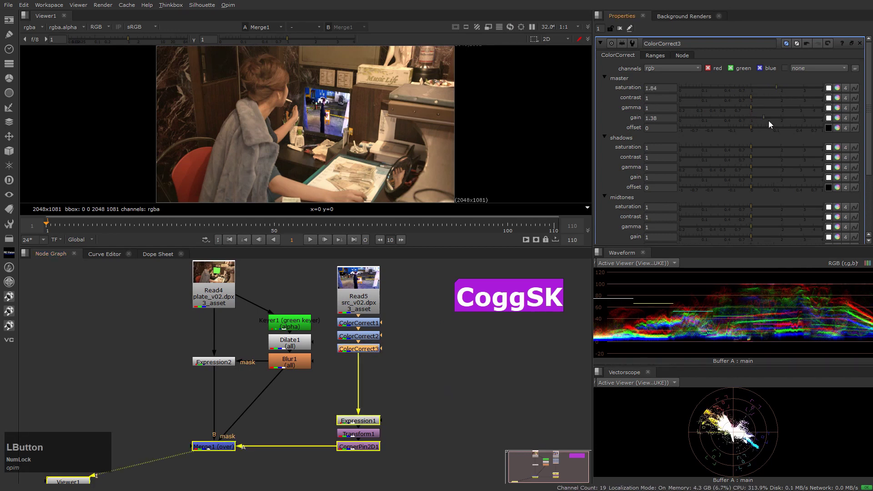
Step: Move Merge1 and the corner-pin branch nodes further down
scroll(399, 412, down, 3)
drag(222, 399, 441, 464)
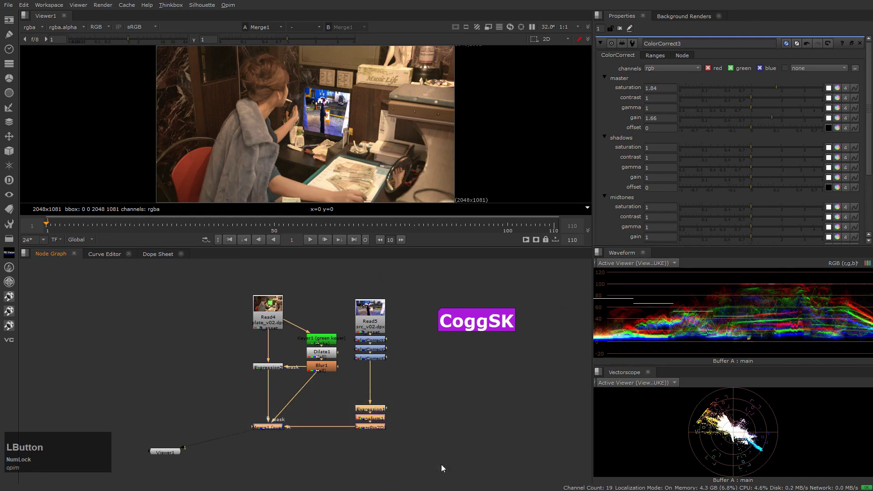
drag(375, 411, 375, 461)
Step: Stack alternating Grade and ColorCorrect nodes below ColorCorrect3
scroll(404, 359, up, 1)
click(364, 358)
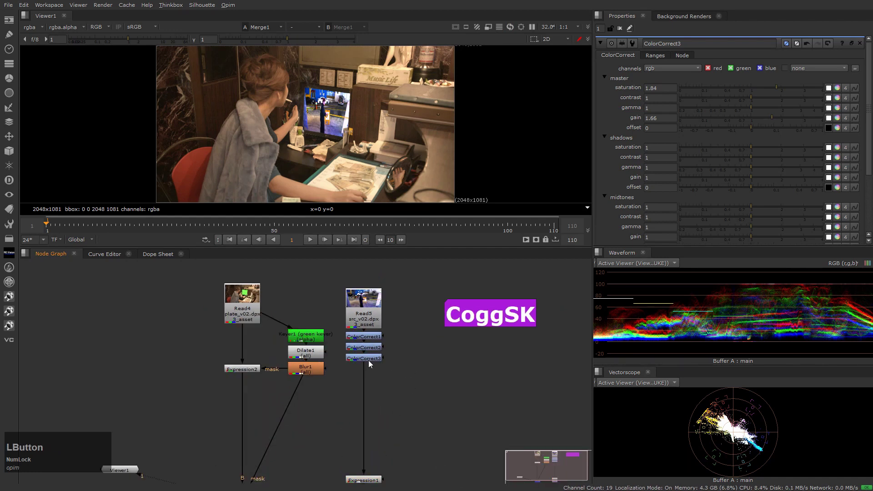
key(g)
key(c)
key(g)
key(c)
key(g)
key(c)
key(g)
key(c)
key(g)
key(c)
key(g)
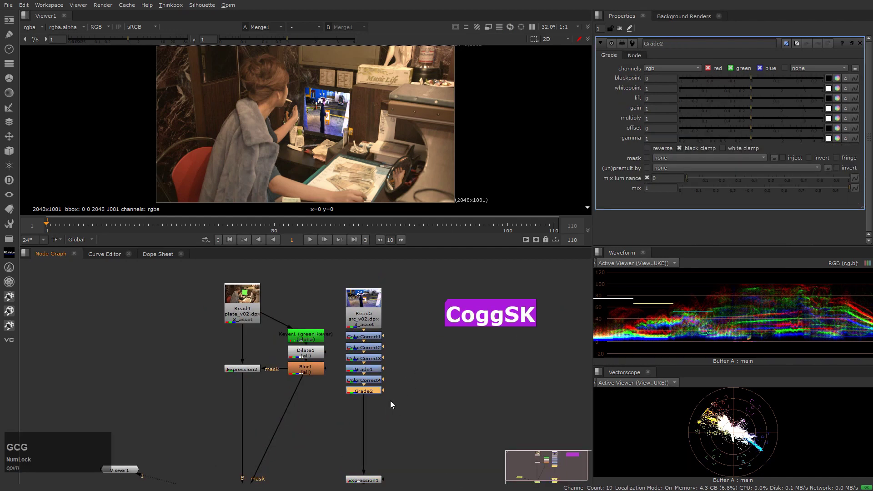
scroll(495, 376, down, 4)
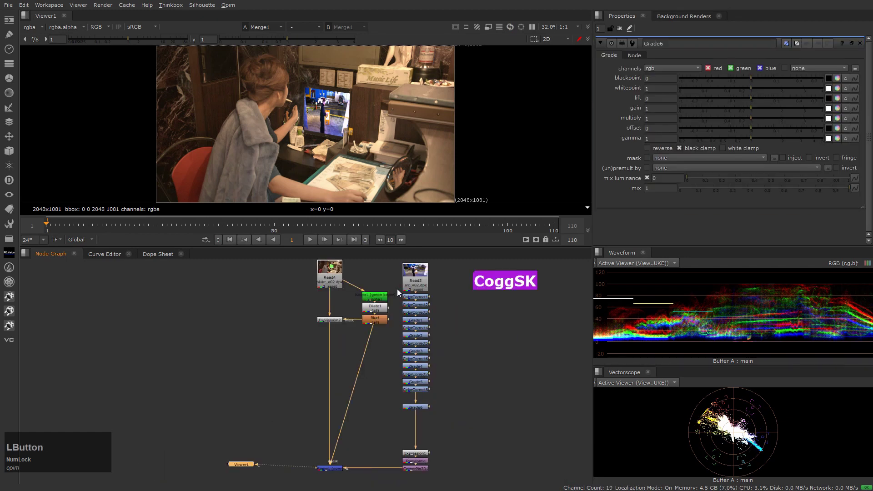
drag(396, 288, 444, 380)
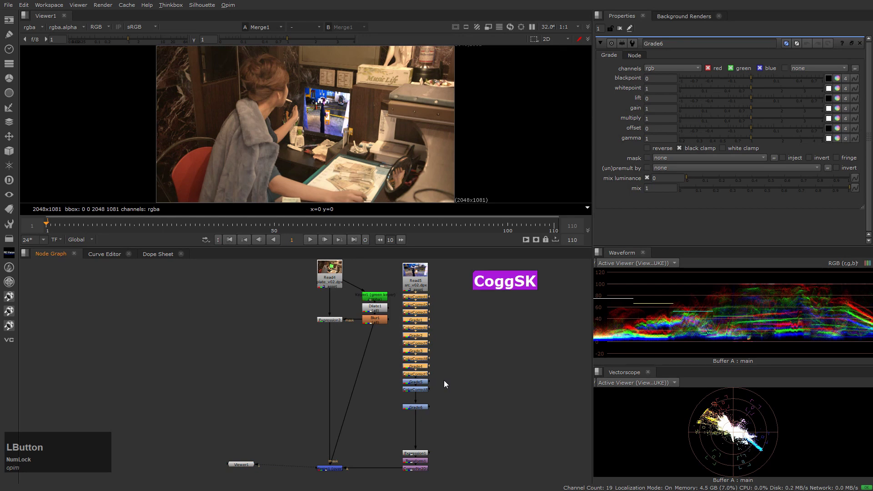
click(443, 380)
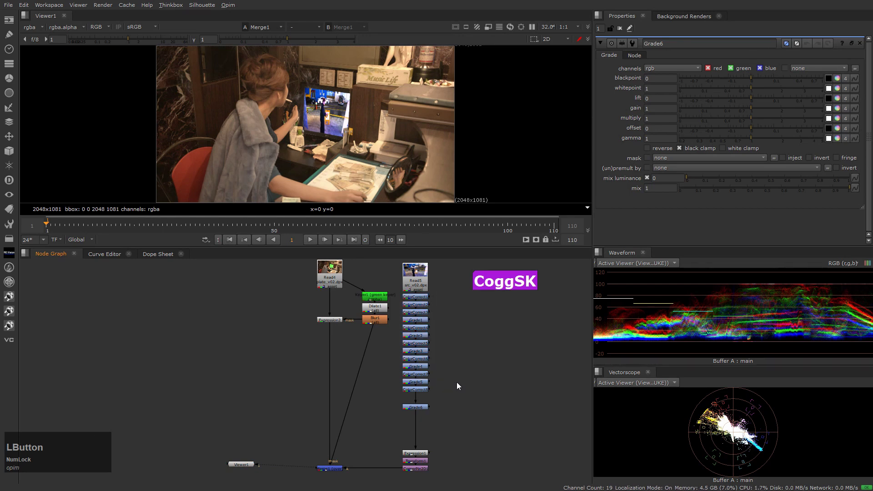
Step: Add Grade7, another Grade and ColorCorrect9, then delete the whole column under Read5
drag(395, 286, 446, 310)
click(416, 407)
key(g)
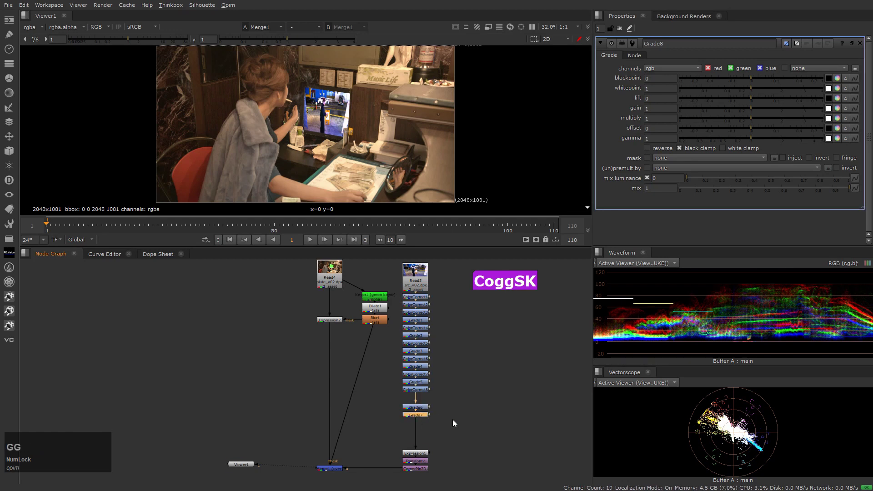
key(g)
key(g)
key(c)
key(c)
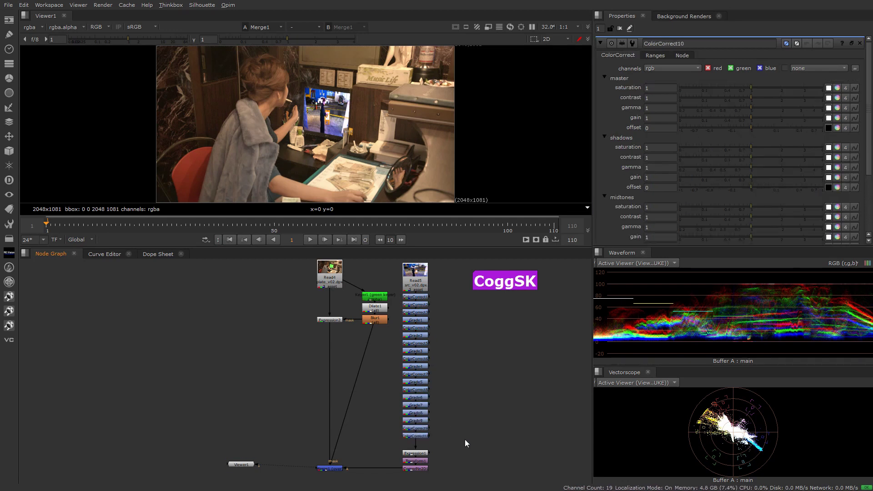
drag(396, 285, 439, 443)
key(Delete)
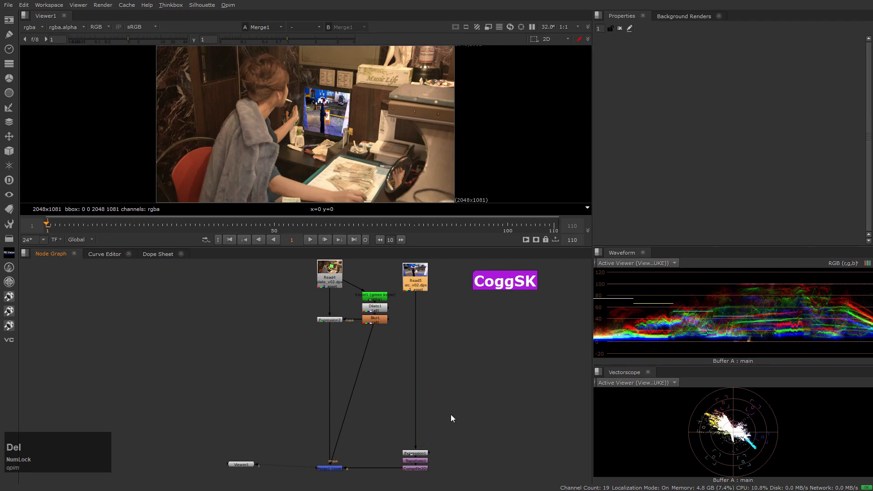
Step: Move Merge1 and the CornerPin branch higher and place Viewer1 directly under Merge1
click(451, 415)
drag(292, 418, 468, 482)
drag(425, 445, 424, 342)
click(498, 374)
drag(254, 451, 362, 413)
click(449, 384)
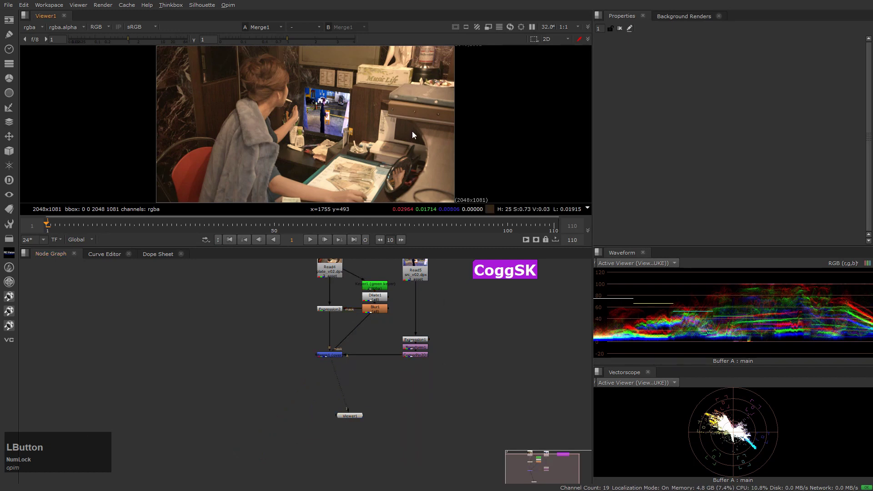
Step: Maximise the viewer to check the composite, then reframe the graph around the Read nodes and Keyer1
key(space)
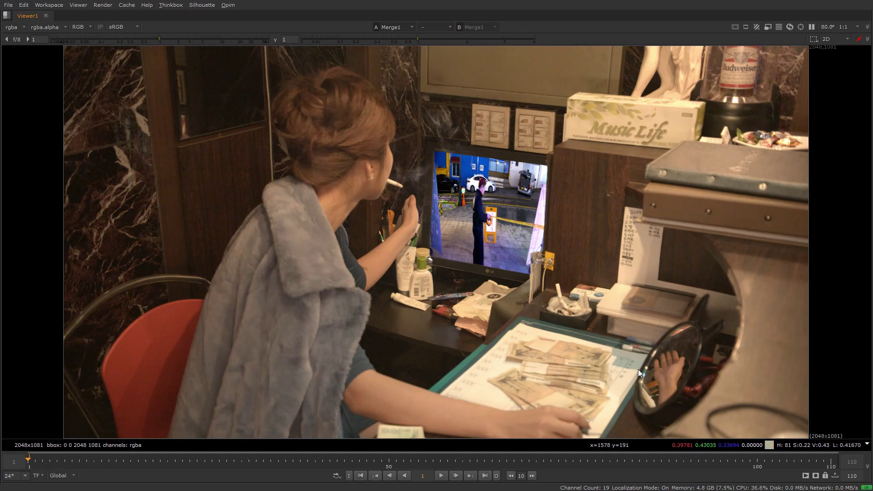
key(space)
click(346, 365)
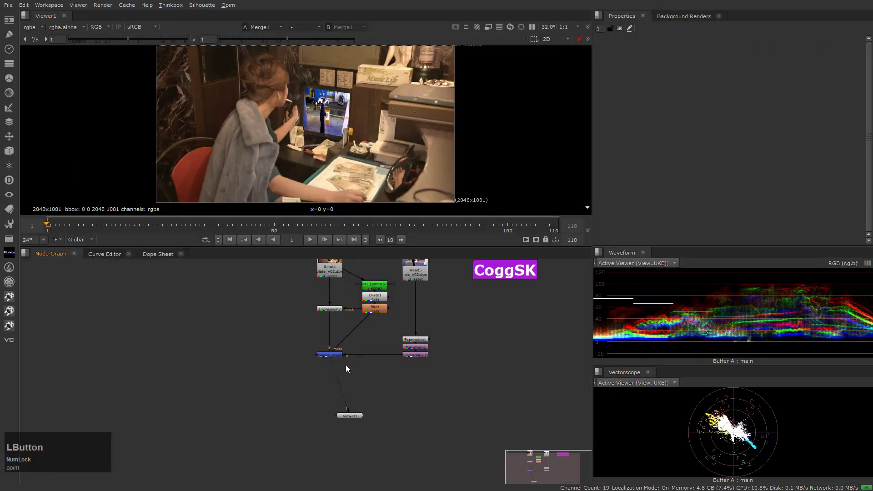
scroll(305, 378, up, 3)
middle_drag(304, 379, 313, 427)
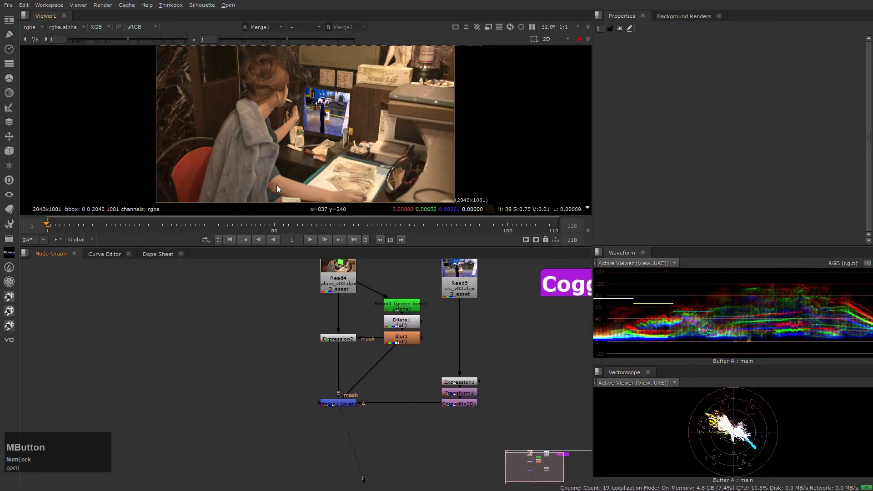
click(258, 354)
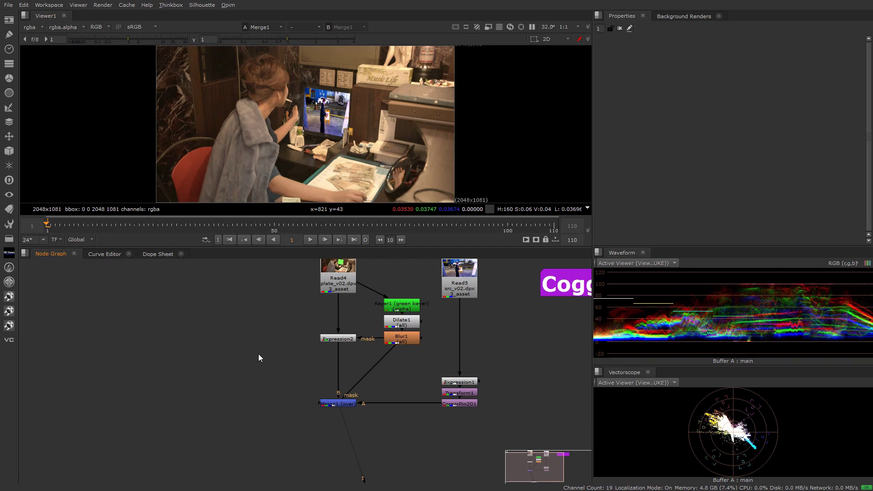
click(325, 340)
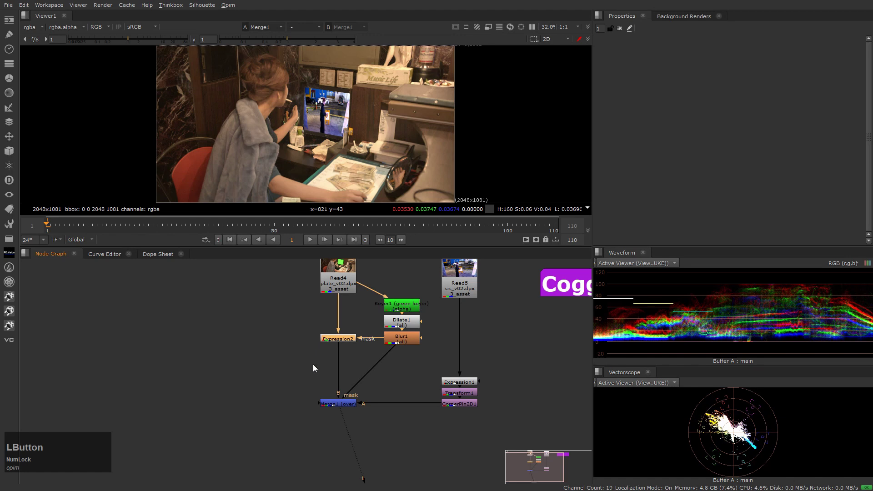
Step: Insert Grade1 after Expression2, view it, and switch the waveform to RGB parade
key(g)
click(338, 351)
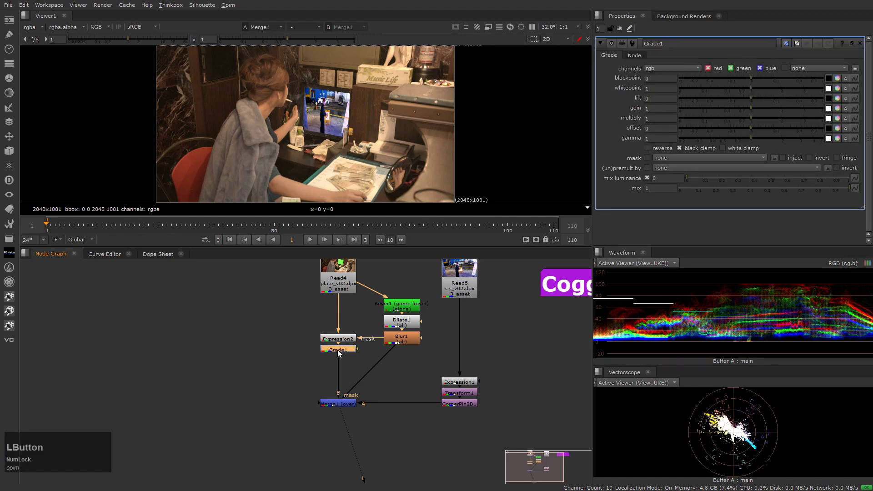
key(1)
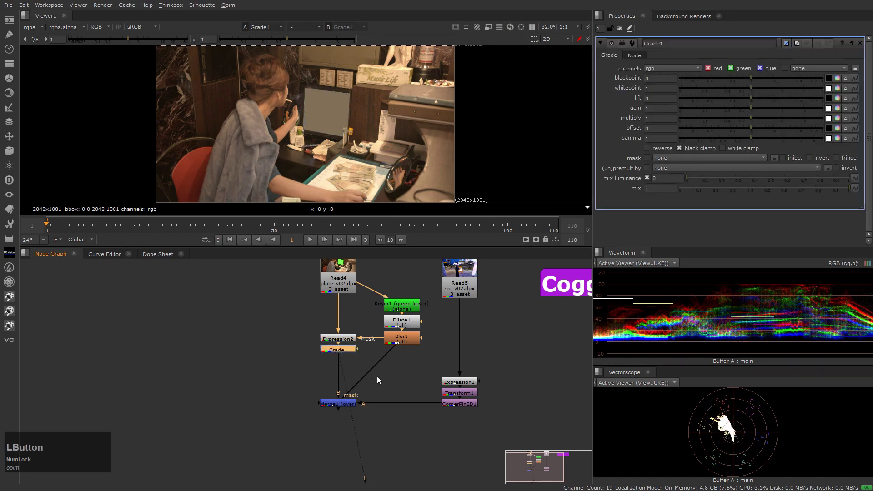
click(867, 265)
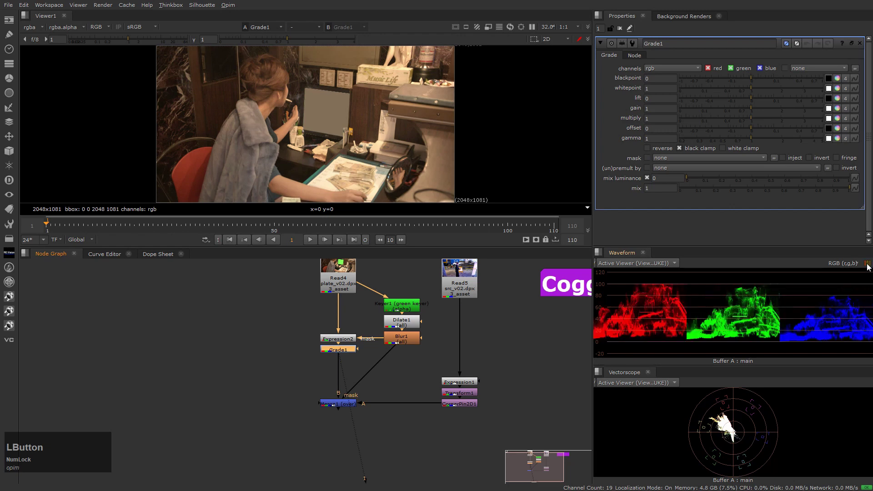
Step: Centre Grade1 and Merge1 in the graph and open the colour picker for Grade1's gain
click(394, 403)
scroll(351, 352, up, 3)
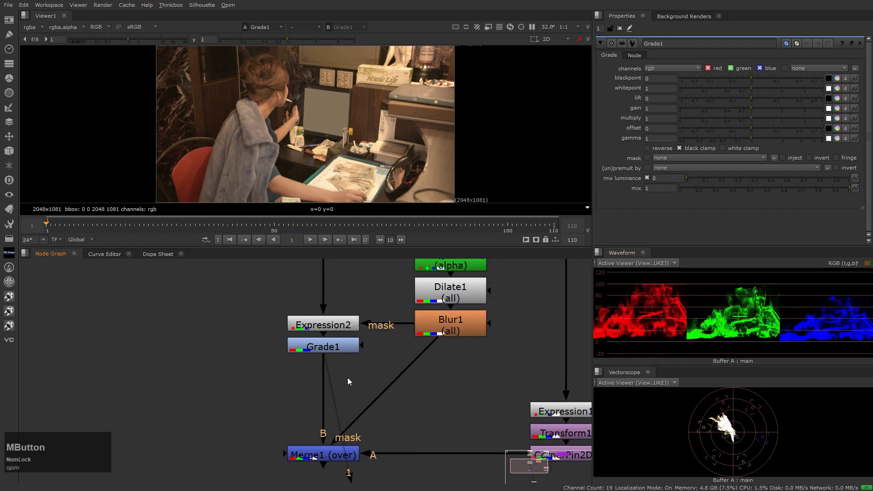
middle_drag(347, 377, 321, 383)
click(312, 355)
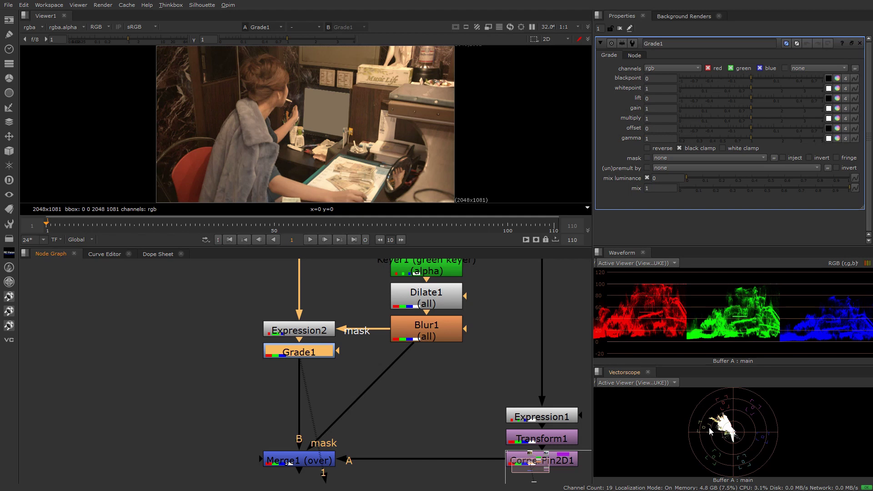
click(310, 355)
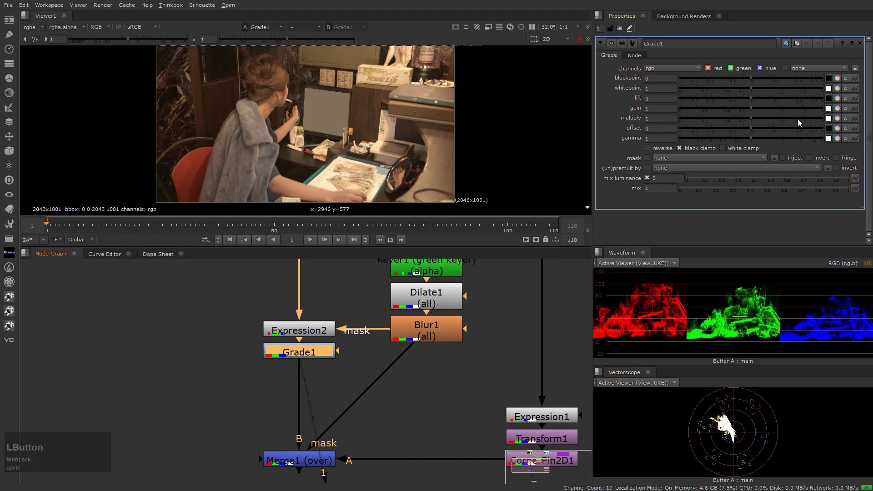
click(837, 108)
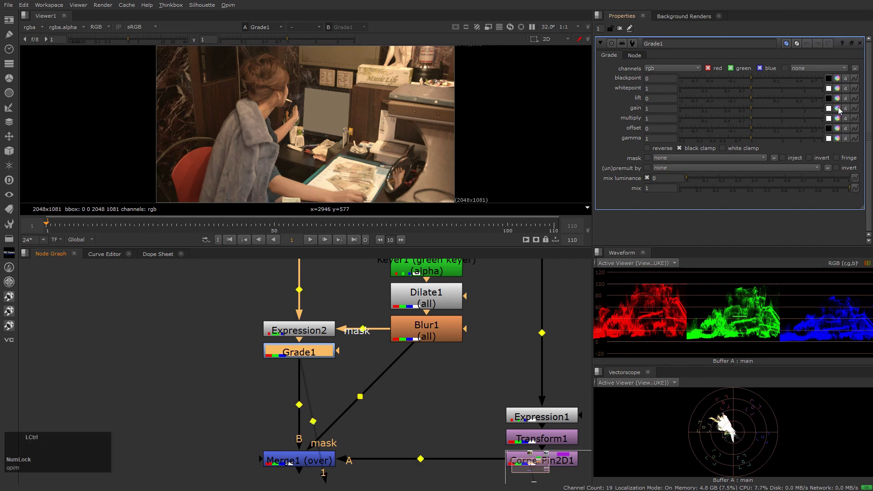
Step: Scroll Grade1's gain temperature to 0.8, keeping the picker clear of the refitted image
click(445, 92)
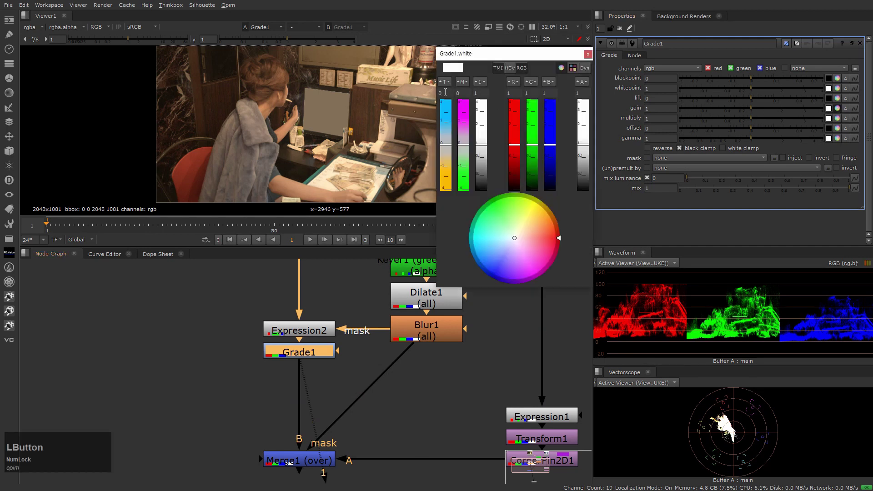
scroll(445, 93, up, 3)
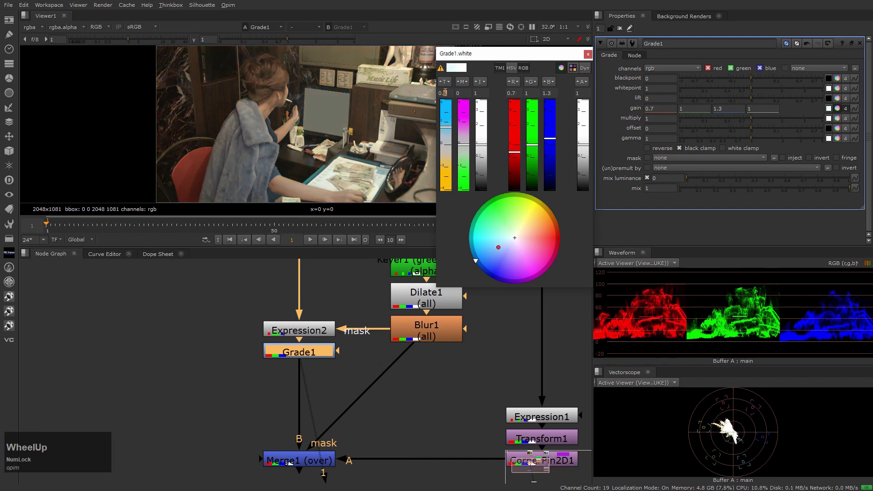
scroll(445, 92, down, 1)
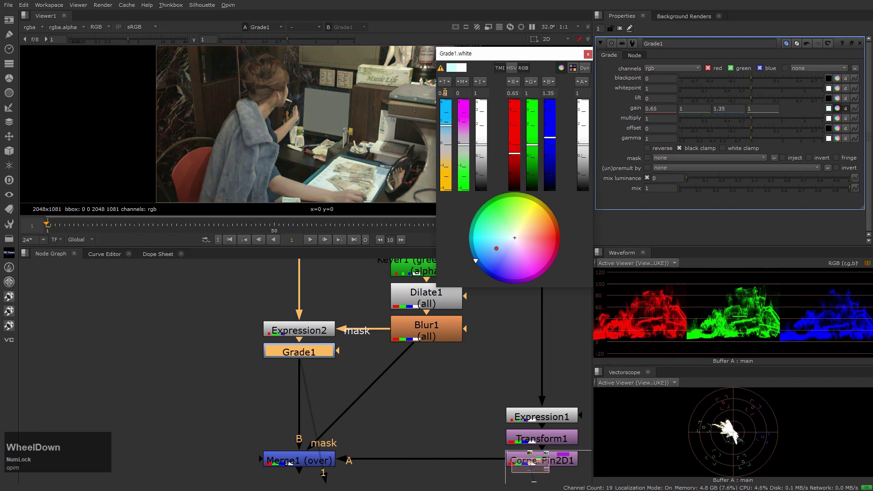
scroll(445, 92, up, 1)
scroll(445, 92, down, 1)
scroll(445, 92, down, 1)
scroll(445, 93, up, 1)
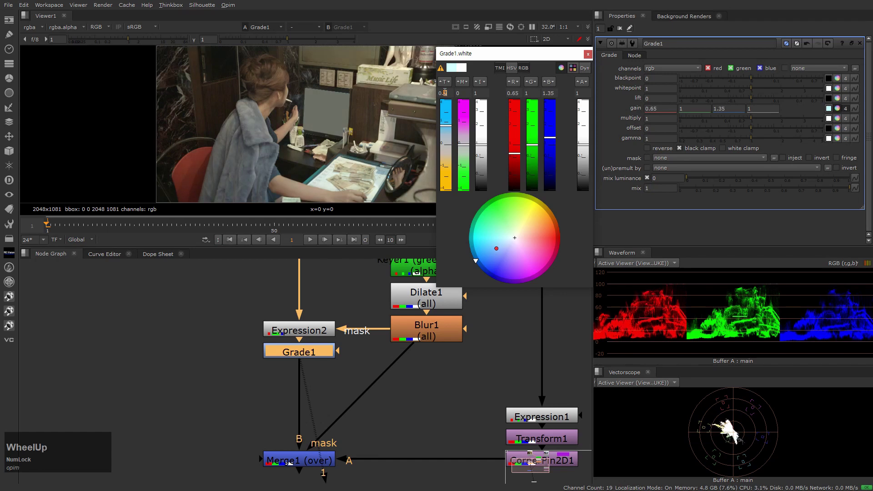
scroll(445, 92, up, 1)
scroll(445, 92, down, 1)
scroll(445, 93, up, 1)
drag(480, 53, 650, 41)
scroll(339, 114, up, 1)
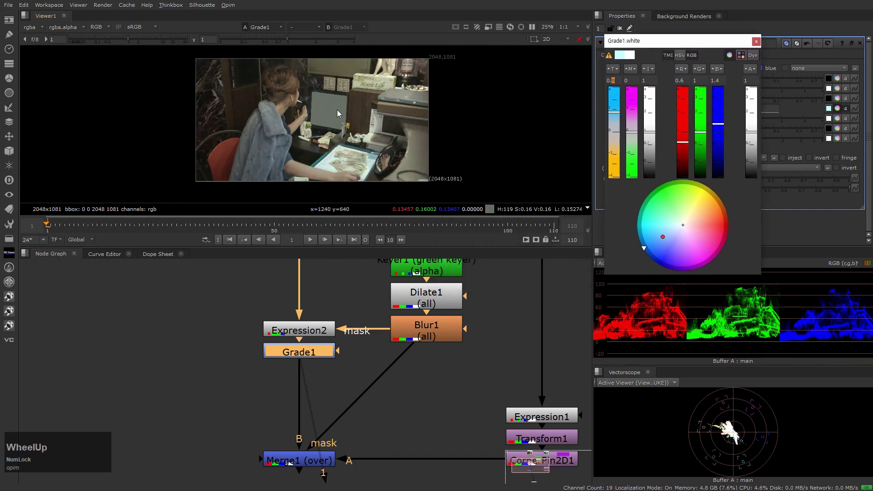
middle_drag(328, 122, 350, 132)
key(f)
key(space)
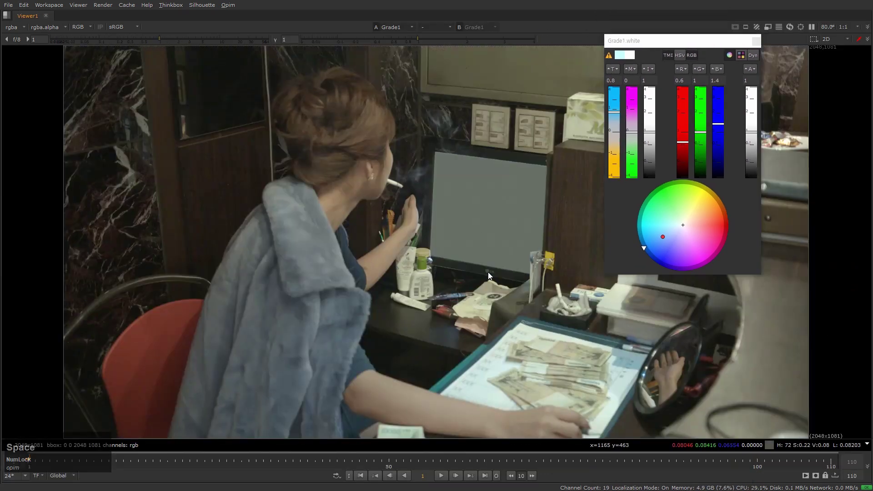
key(space)
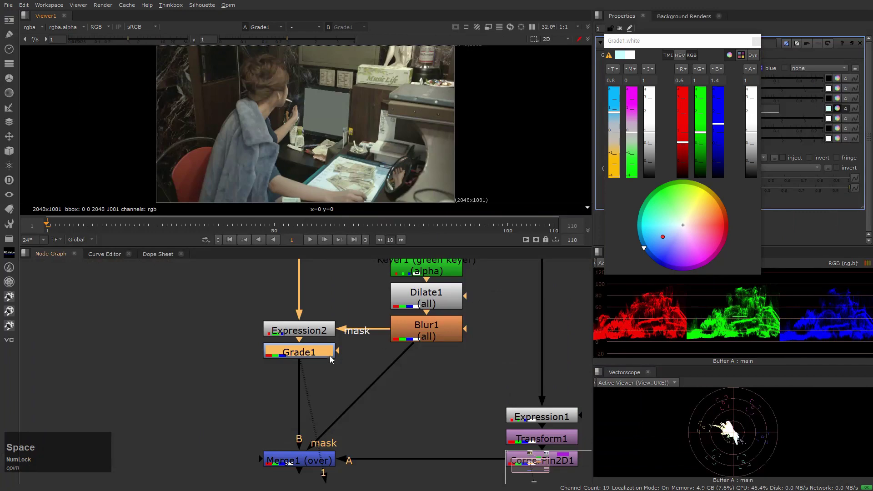
Step: Toggle Grade1 off and on to compare the cooled plate with the original
click(317, 356)
key(d)
key(d)
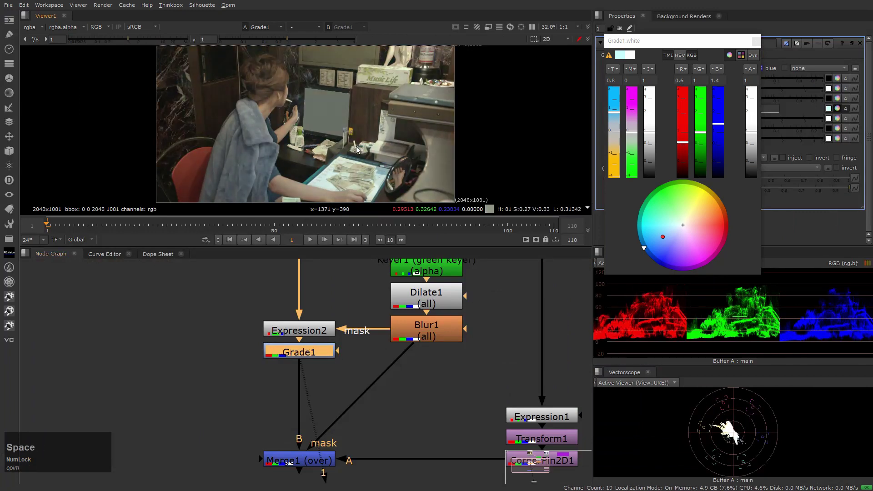
key(space)
key(d)
key(d)
key(d)
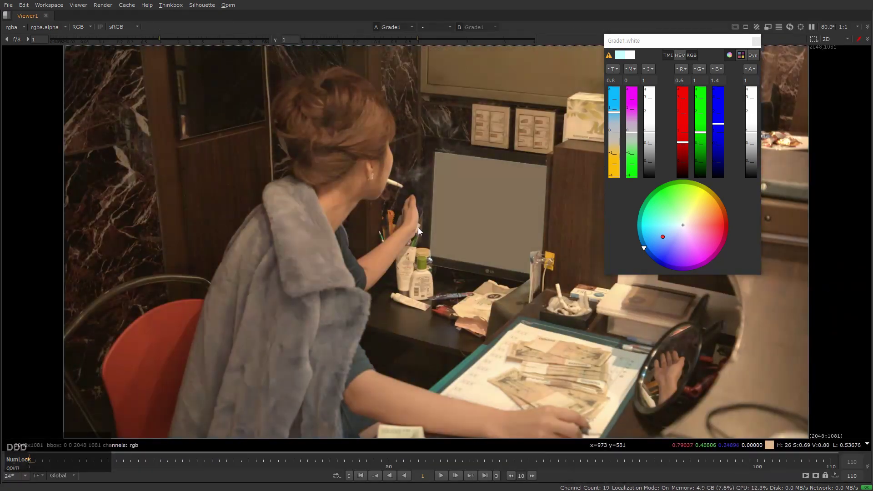
key(d)
key(d)
key(d)
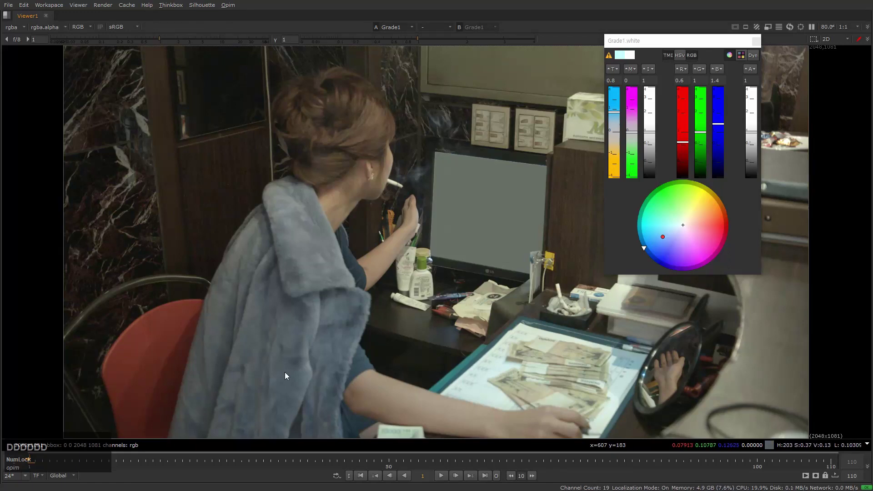
key(space)
click(332, 367)
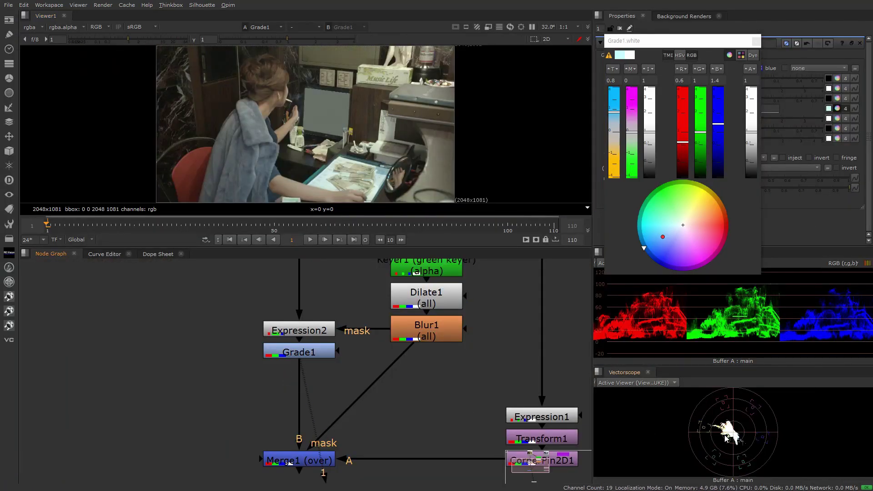
Step: Set the gain colour's magenta value to 0.05
click(637, 78)
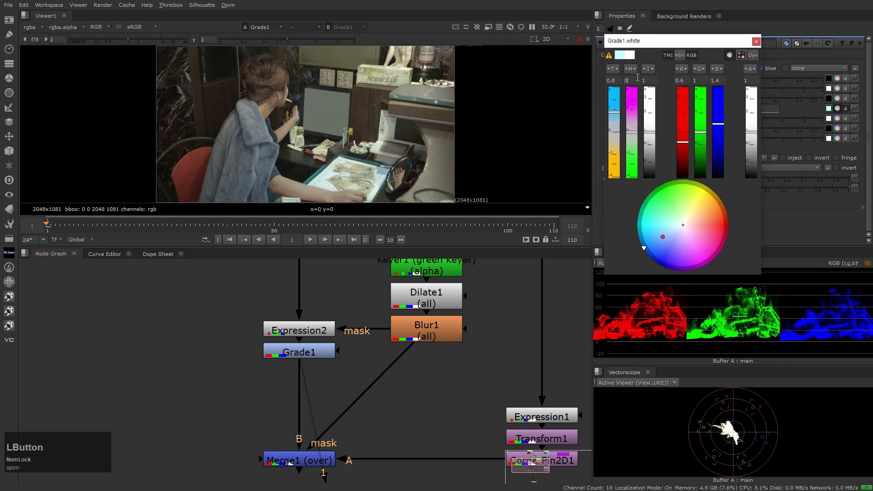
key(Up)
key(Down)
key(Up)
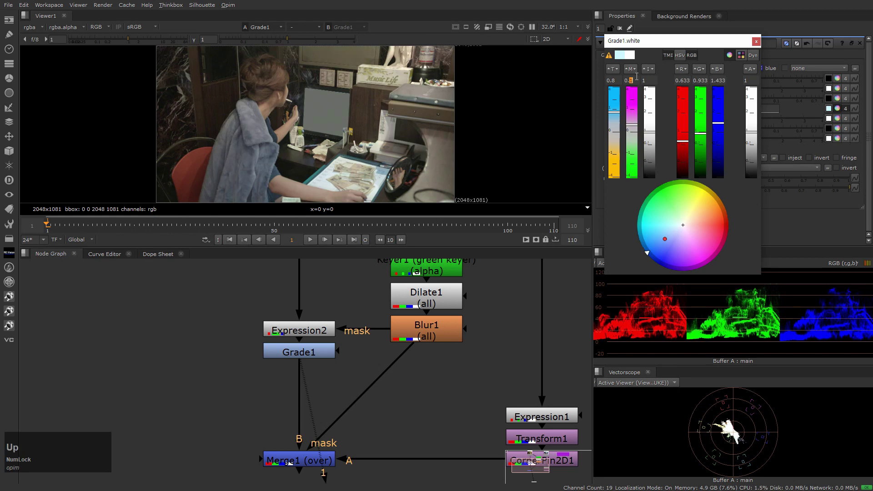
key(Down)
key(Right)
key(Up)
key(Up)
key(Up)
key(Up)
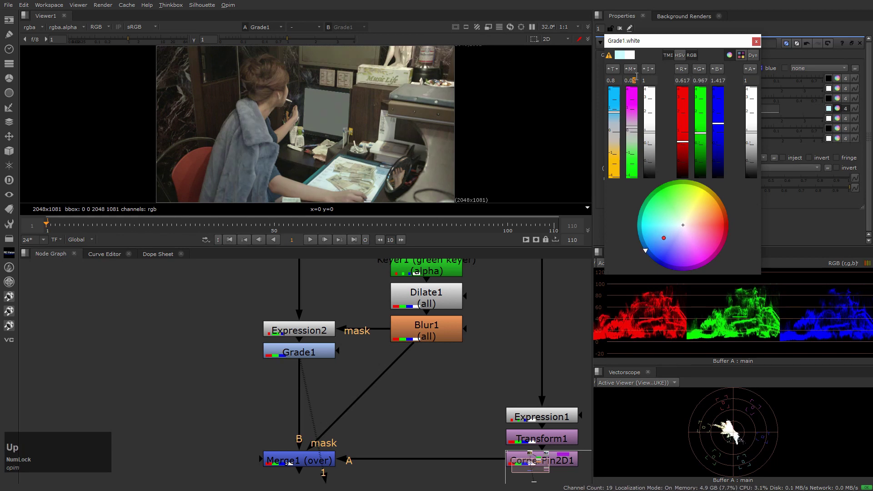
click(486, 359)
key(space)
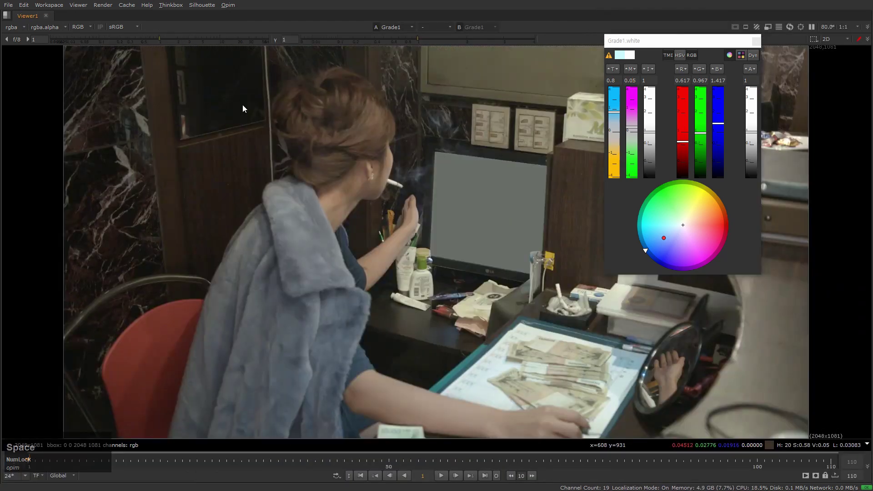
Step: Close the gain colour picker and view the Merge1 composite
click(758, 41)
key(space)
scroll(389, 379, down, 5)
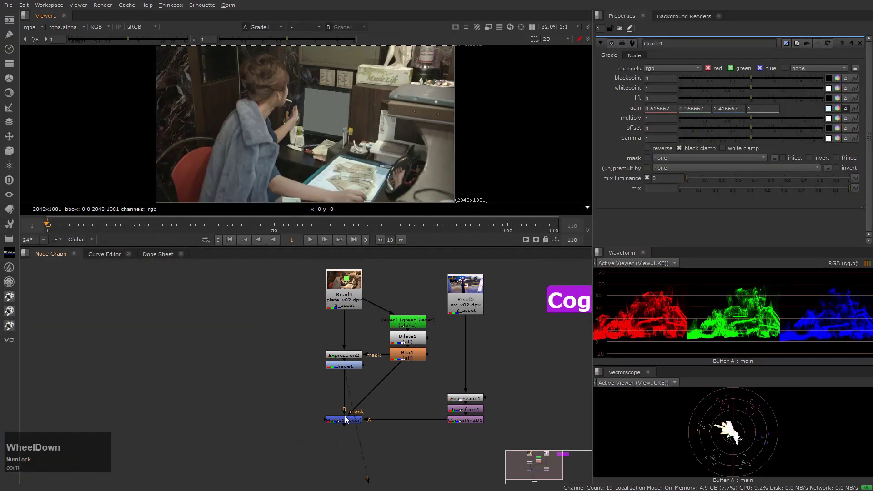
click(340, 419)
key(1)
Step: Move Viewer1 left, nudge Read5 up and raise the CoggSK note in the node graph
scroll(428, 449, down, 2)
middle_drag(428, 448, 452, 425)
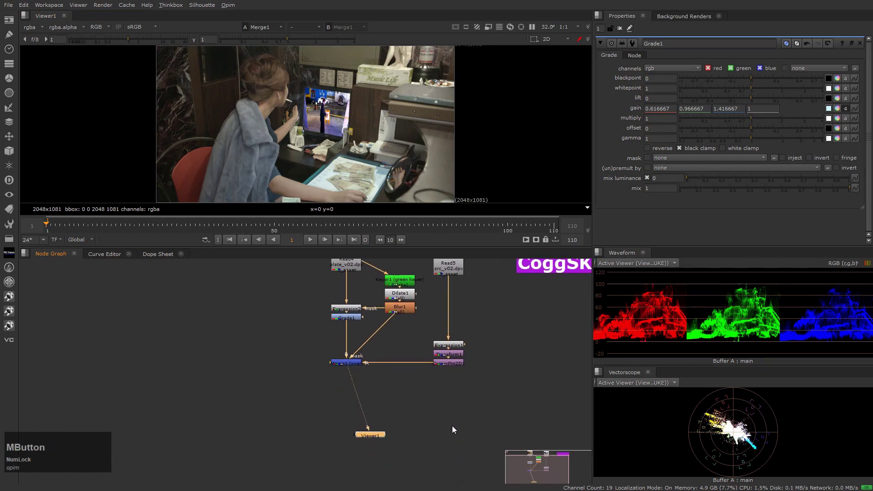
drag(379, 435, 258, 434)
scroll(473, 281, up, 2)
middle_drag(473, 281, 451, 352)
click(451, 352)
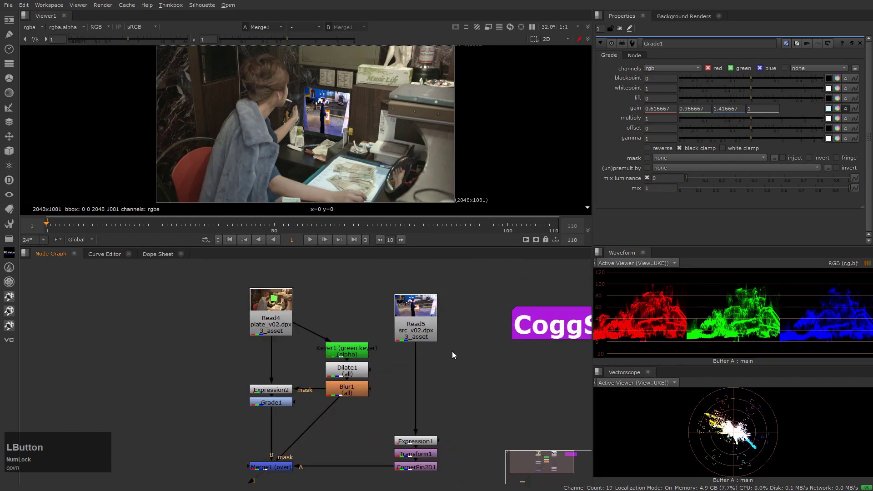
drag(409, 329, 409, 317)
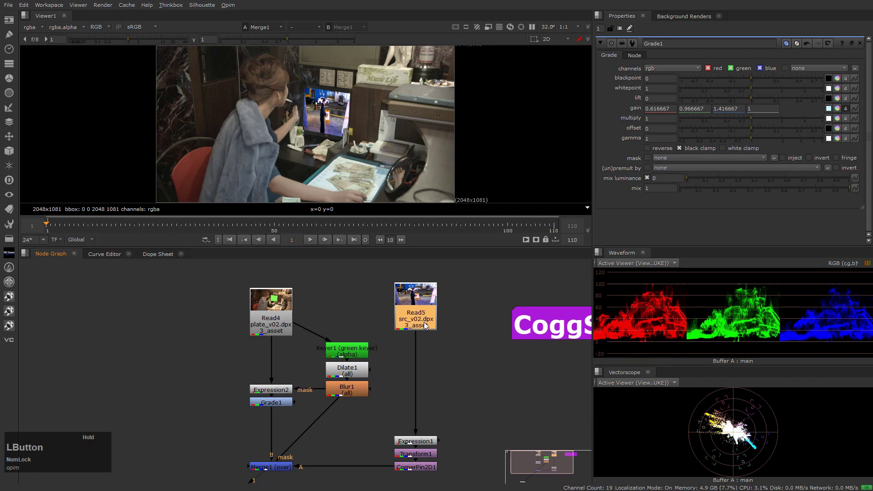
middle_drag(452, 370, 369, 371)
click(369, 372)
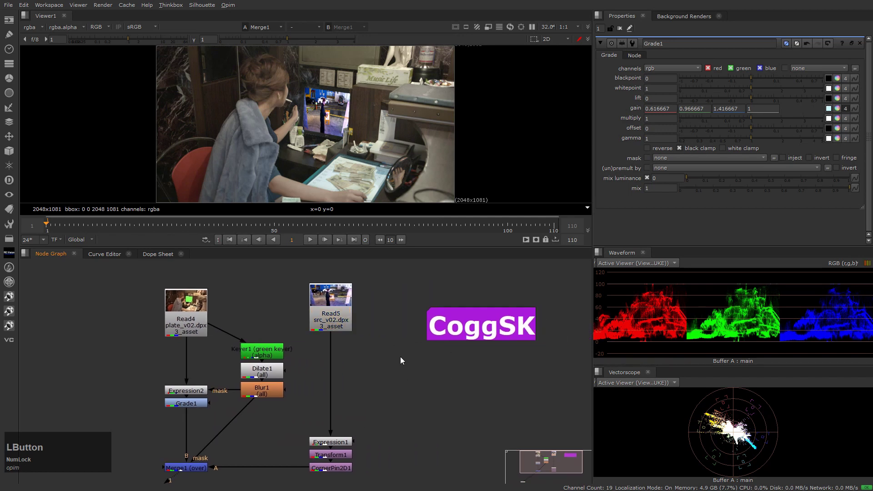
drag(458, 310, 462, 285)
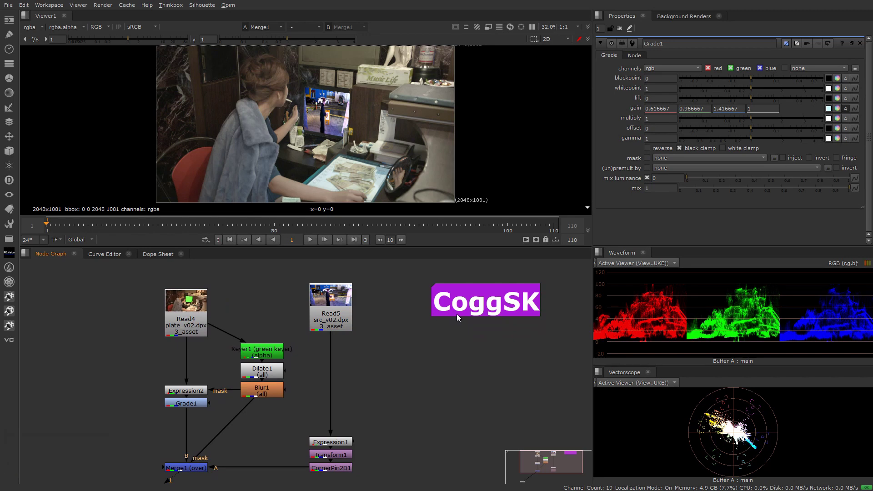
click(415, 373)
Step: Insert a Grade2 node directly under the Read5 street footage
click(342, 326)
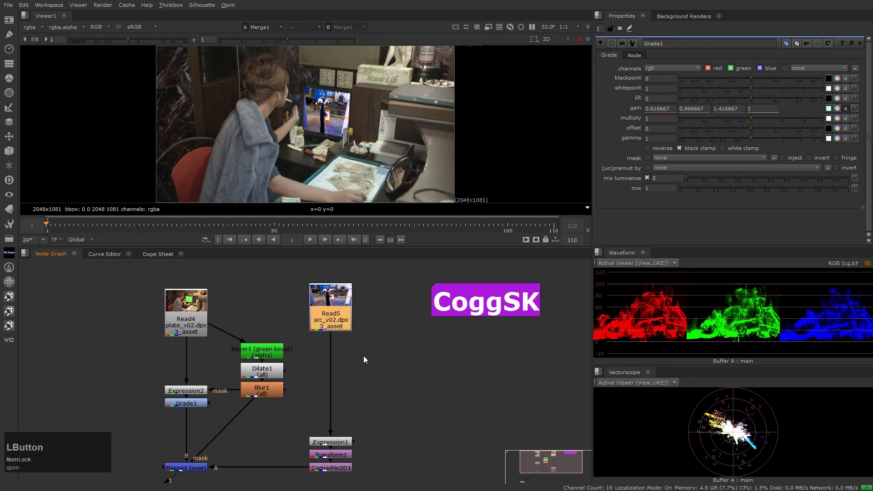
key(g)
click(338, 342)
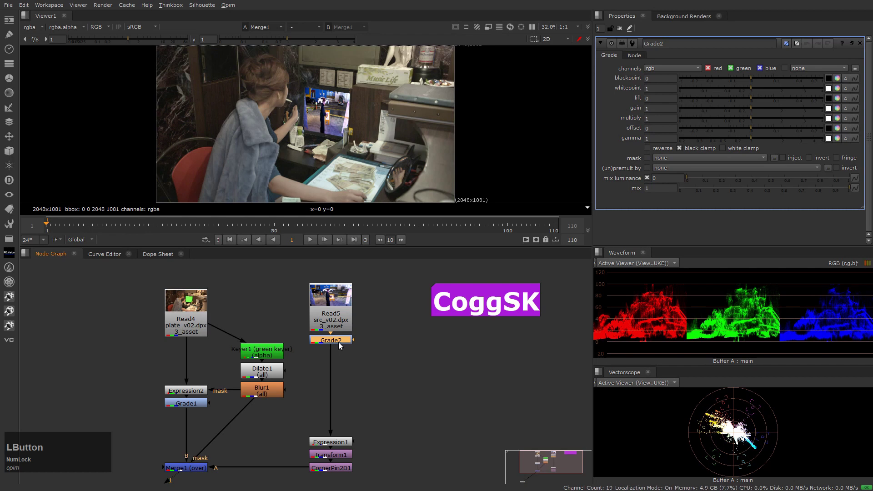
Step: Switch the viewer display channel from RGB to Luminance
click(320, 124)
key(y)
key(y)
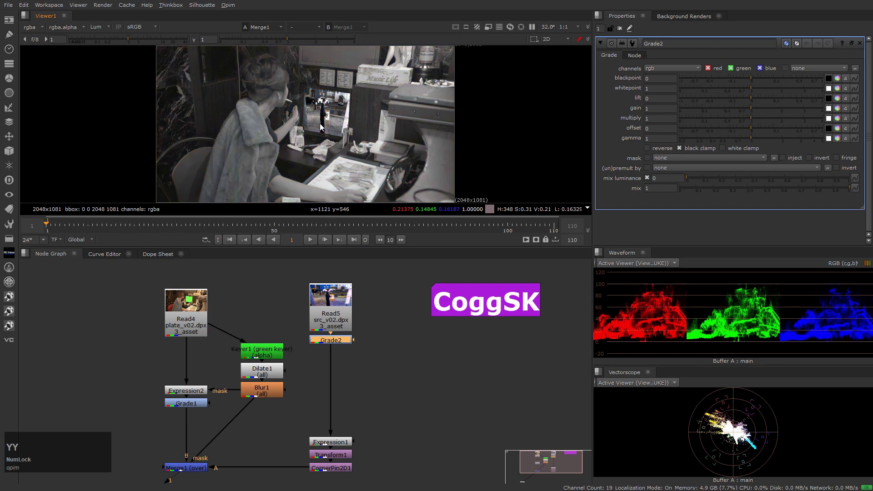
click(94, 27)
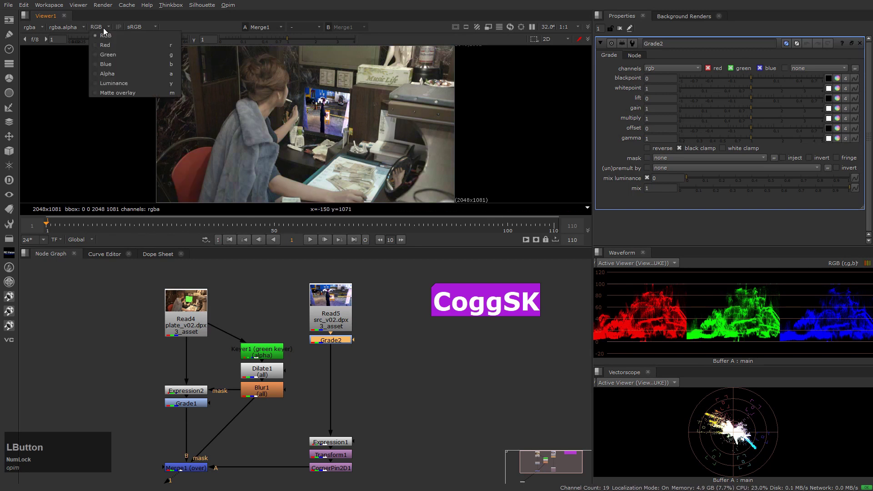
click(112, 83)
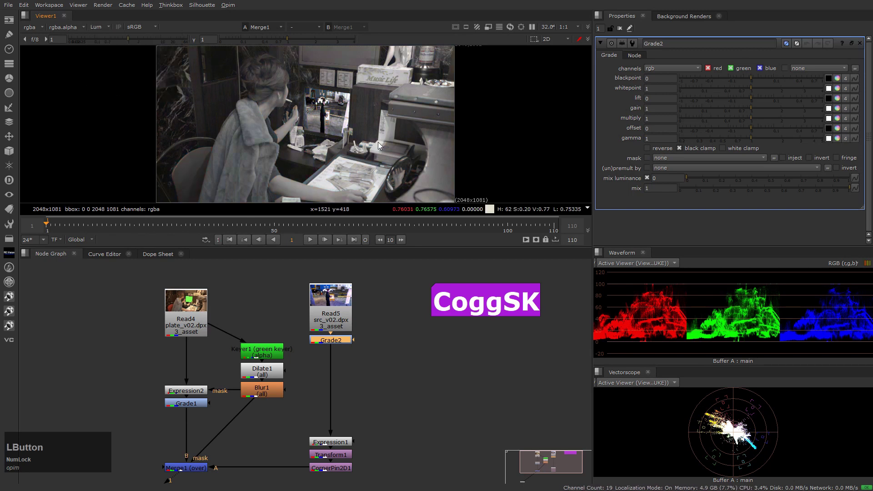
Step: Raise the viewer gain to 64 and frame the standing man
drag(132, 39, 378, 28)
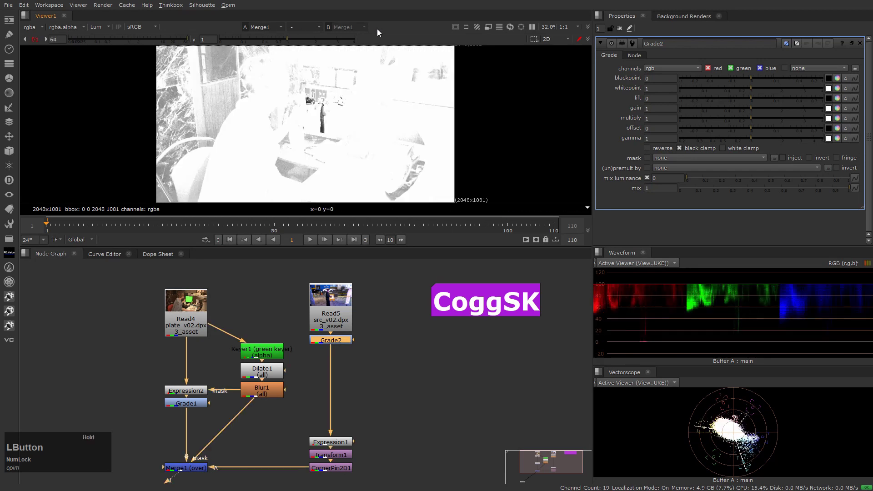
scroll(337, 131, up, 2)
scroll(337, 132, up, 3)
middle_drag(335, 133, 415, 162)
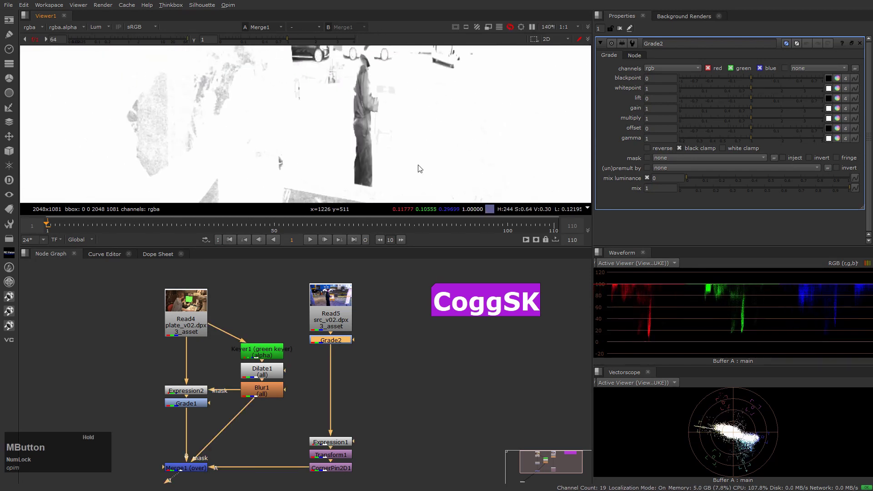
scroll(418, 164, down, 1)
Step: Nudge Grade2's offset to about 0.01 and fit the whole plate
click(664, 128)
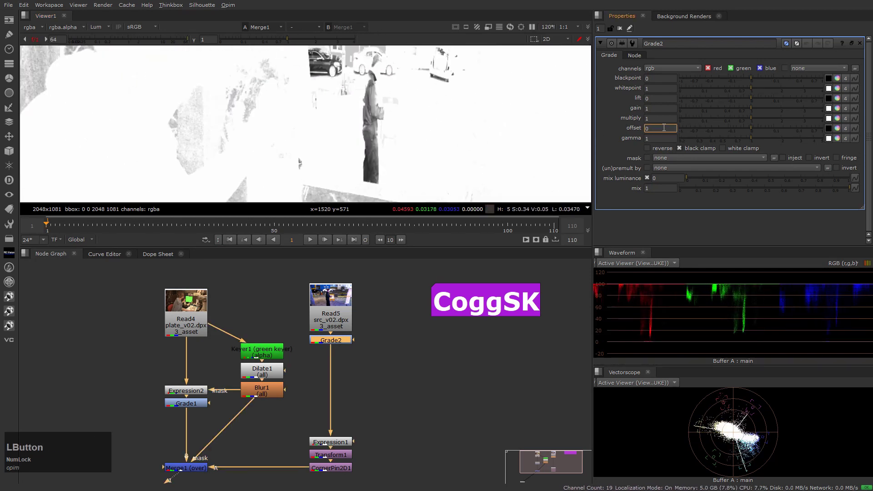
key(Up)
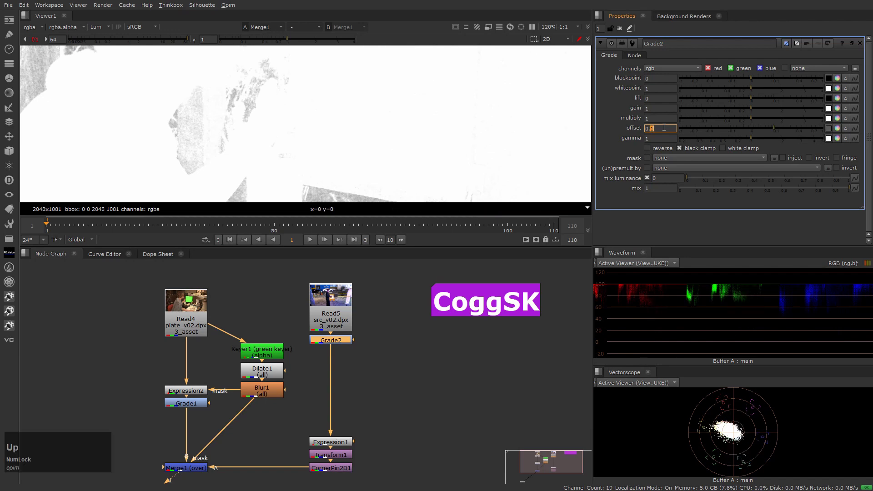
key(Down)
key(Up)
key(Up)
key(Down)
key(Right)
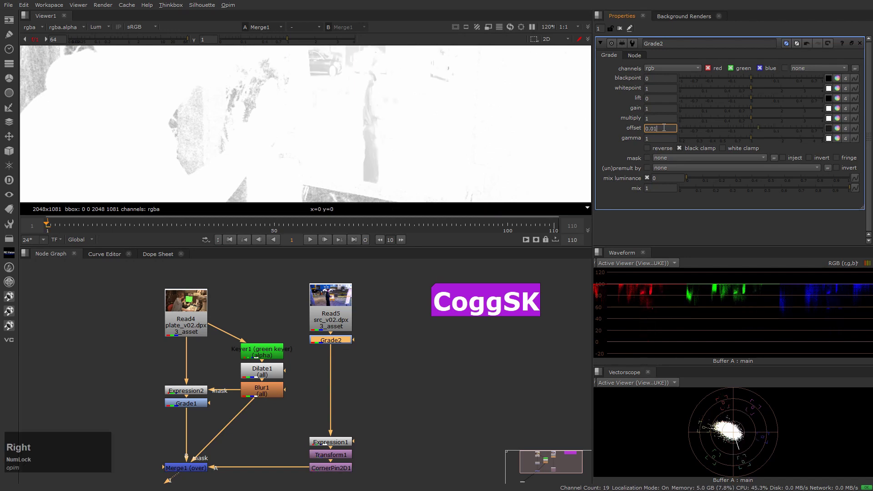
key(Up)
key(Down)
key(Down)
key(Down)
key(Up)
key(Up)
key(Up)
key(Down)
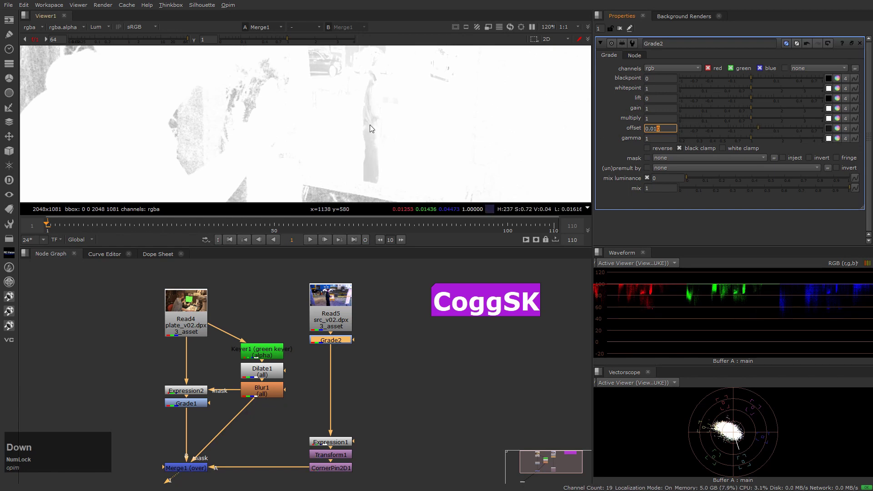
scroll(414, 136, up, 5)
click(412, 162)
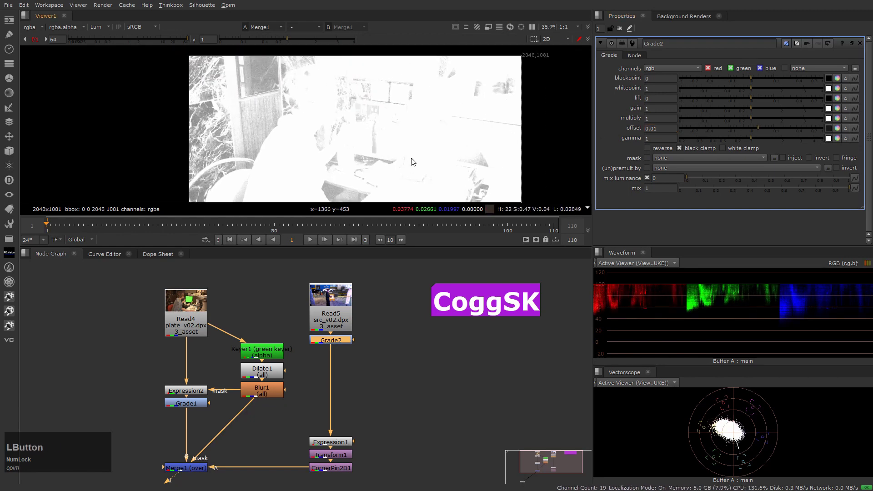
key(h)
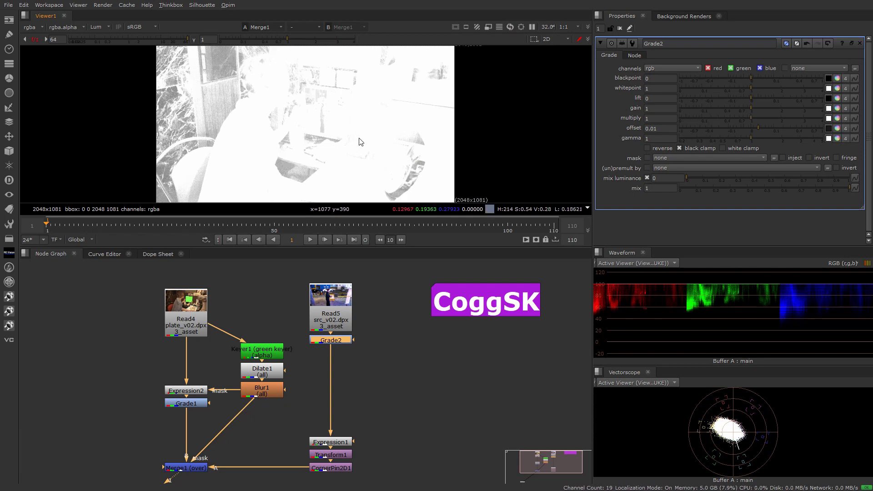
Step: Fine-tune Grade2's offset to 0.007 and float its settings in a separate window
click(665, 127)
key(Down)
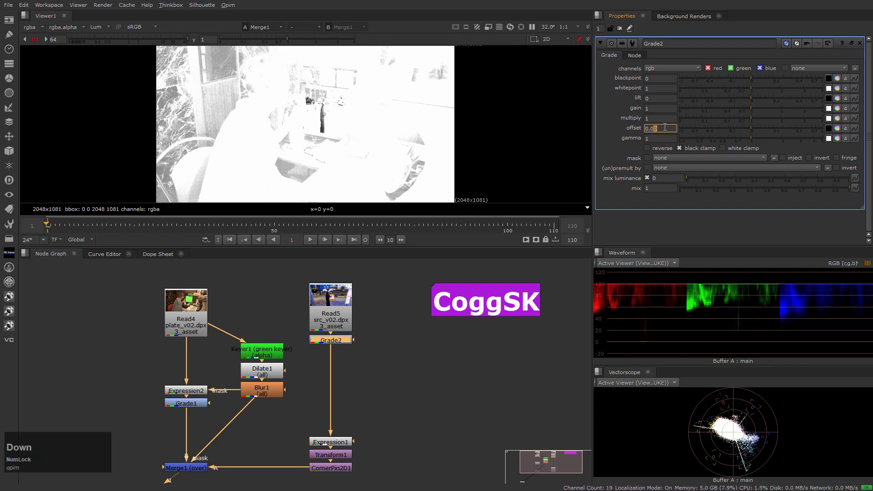
key(Right)
key(Up)
key(Down)
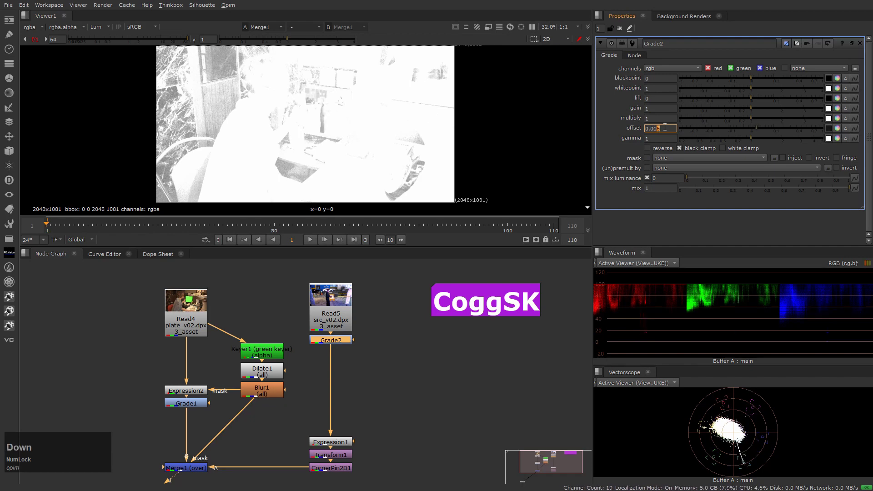
key(Up)
click(432, 361)
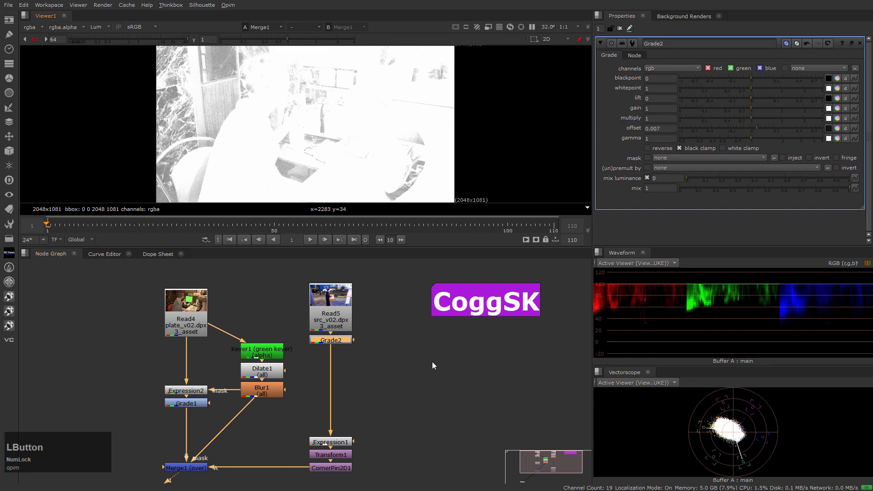
ctrl+double_click(331, 340)
Step: In the maximised viewer, test Grade2's offset at 0.006, then restore 0.007
key(space)
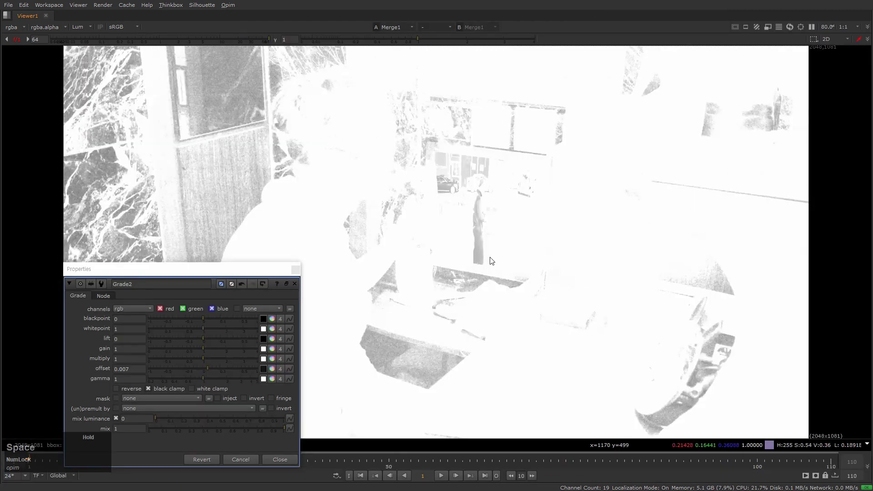
drag(198, 274, 775, 110)
scroll(534, 244, up, 4)
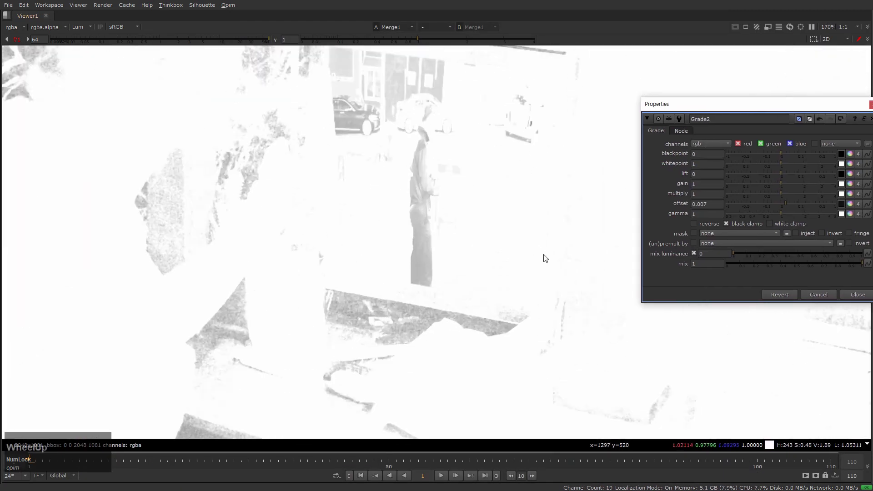
middle_drag(544, 257, 477, 249)
click(717, 204)
click(717, 203)
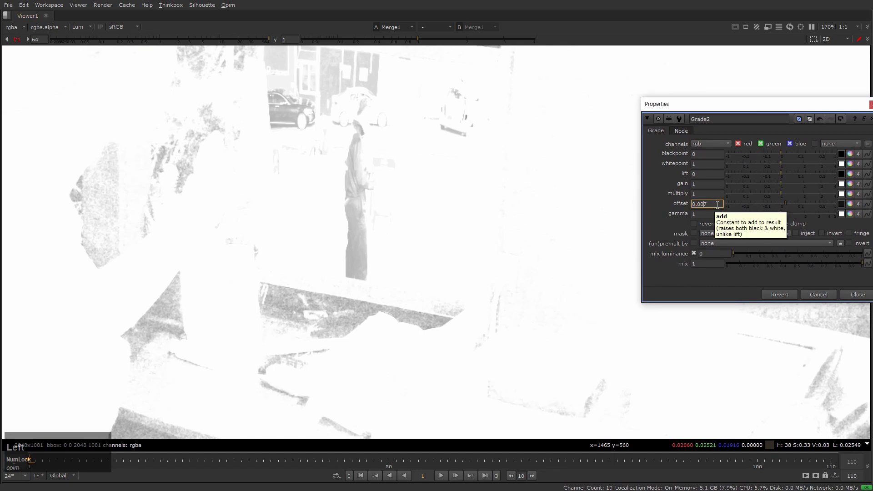
key(Down)
key(Up)
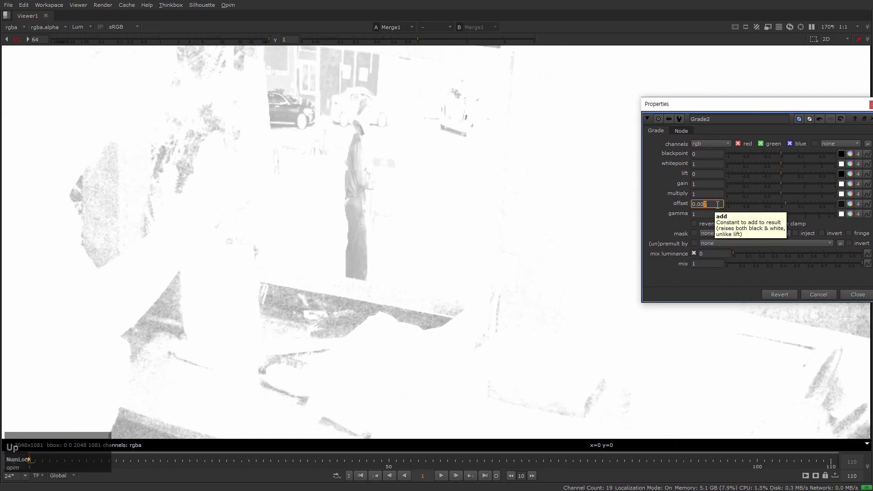
Step: Return to the normal layout and fit the plate in the viewer
key(space)
scroll(388, 123, down, 2)
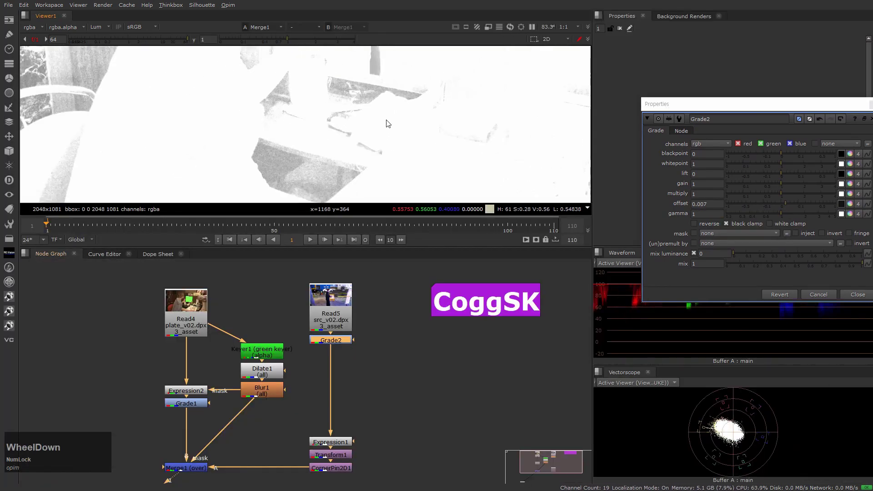
click(387, 124)
key(f)
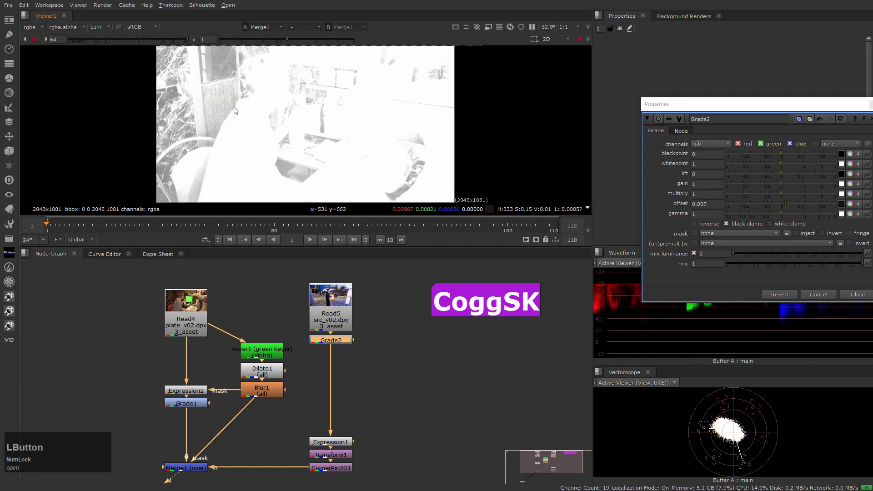
Step: Drop the viewer gain to its minimum in the maximised viewer, with Grade2's panel off the image
drag(185, 40, 68, 40)
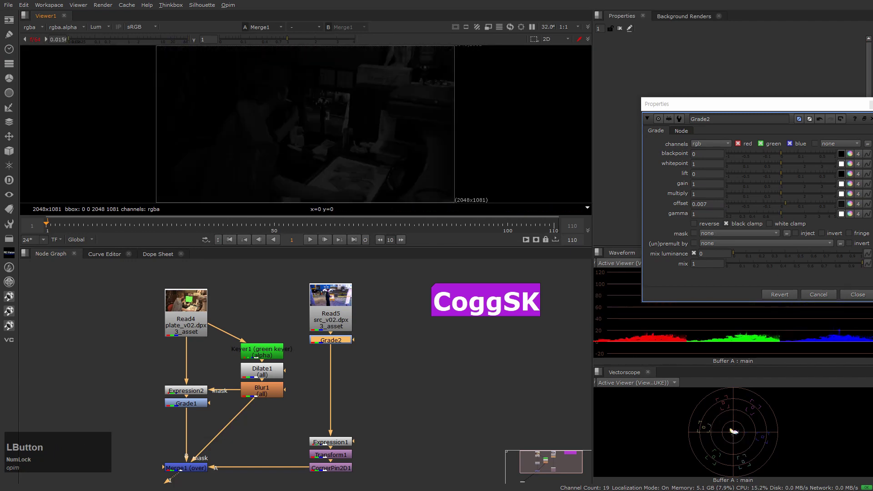
drag(758, 107, 520, 75)
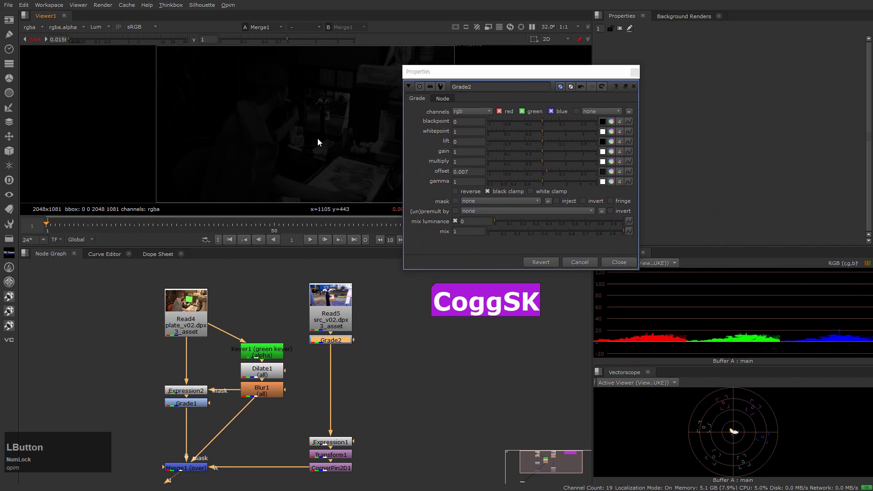
key(space)
click(6, 39)
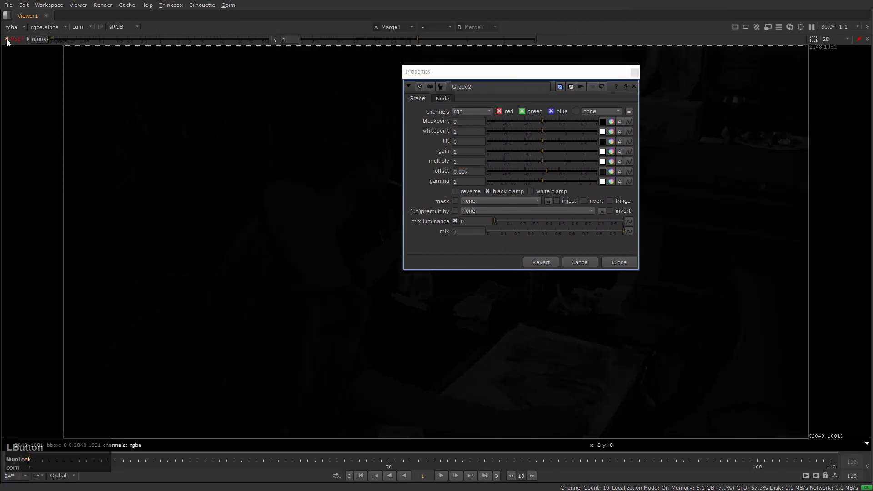
drag(473, 76, 718, 94)
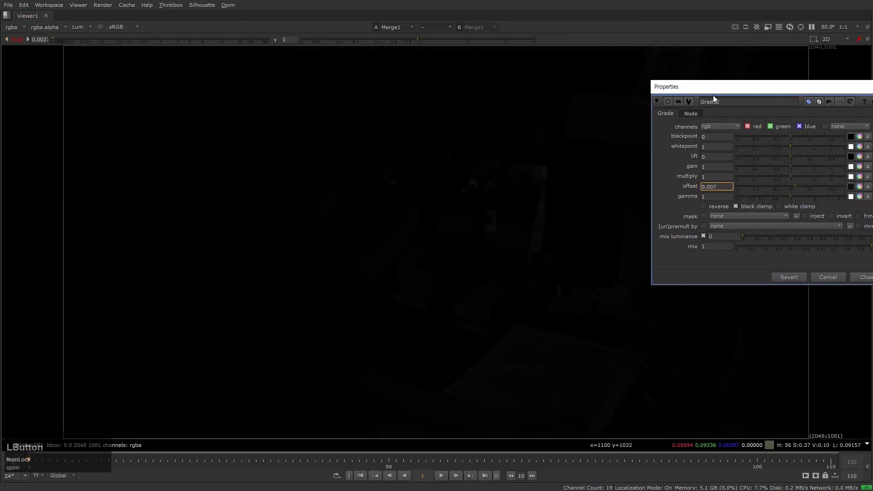
middle_drag(553, 239, 425, 208)
scroll(425, 209, down, 3)
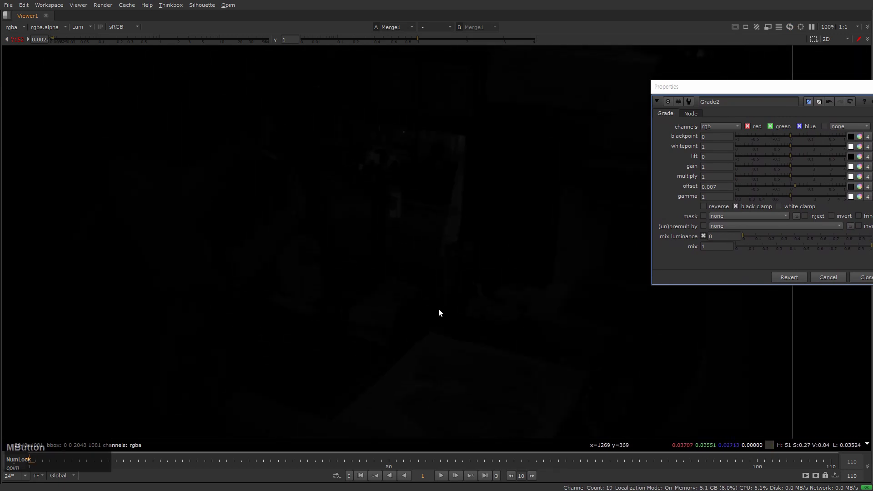
key(h)
click(462, 335)
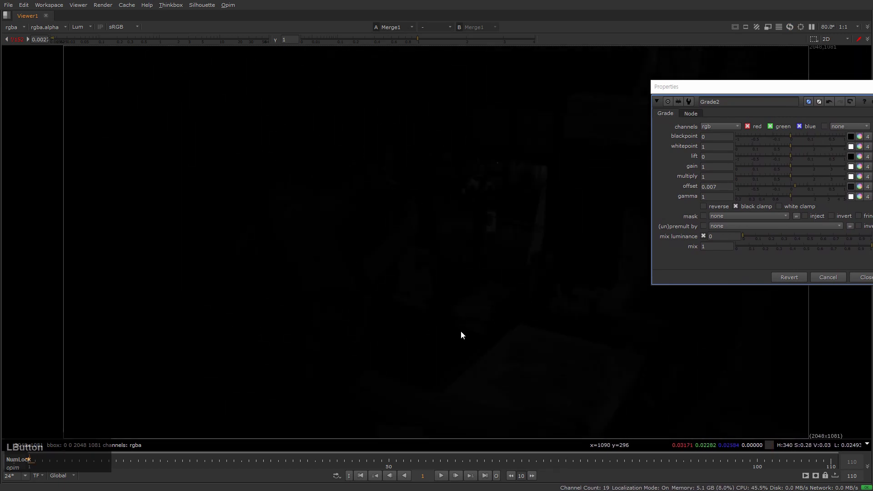
key(space)
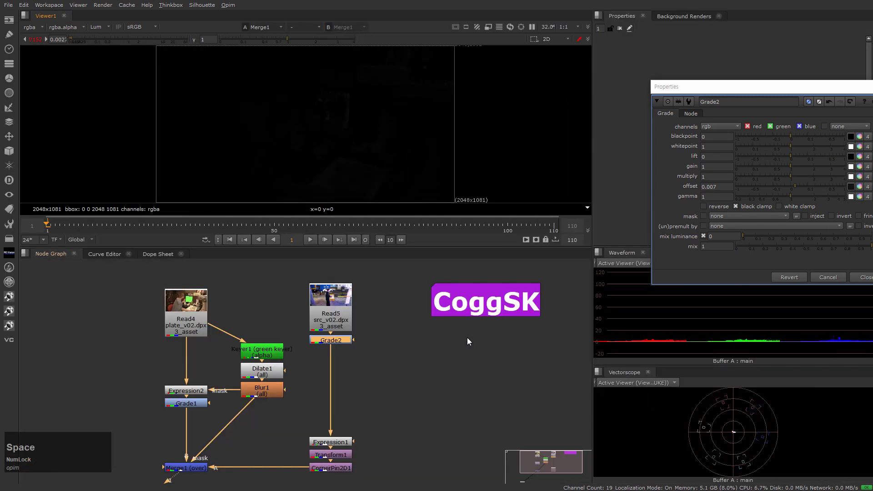
Step: Reset the viewer gain and switch the display from luminance back to RGB
click(36, 39)
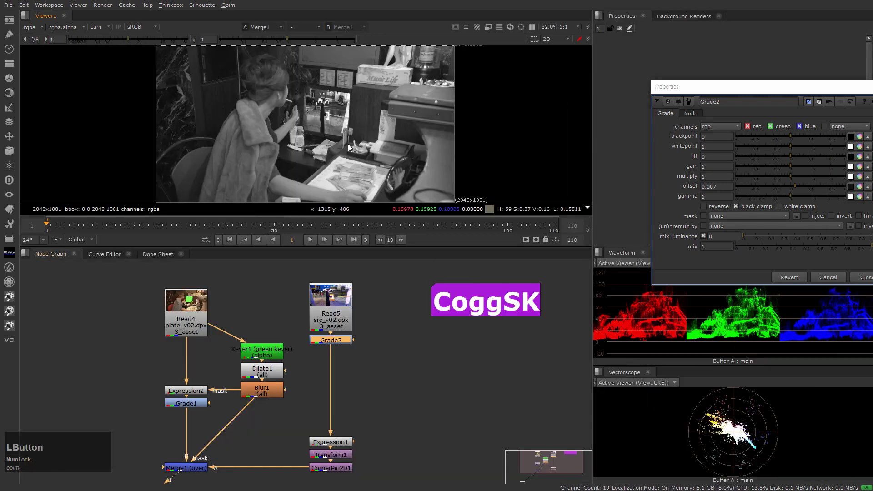
key(y)
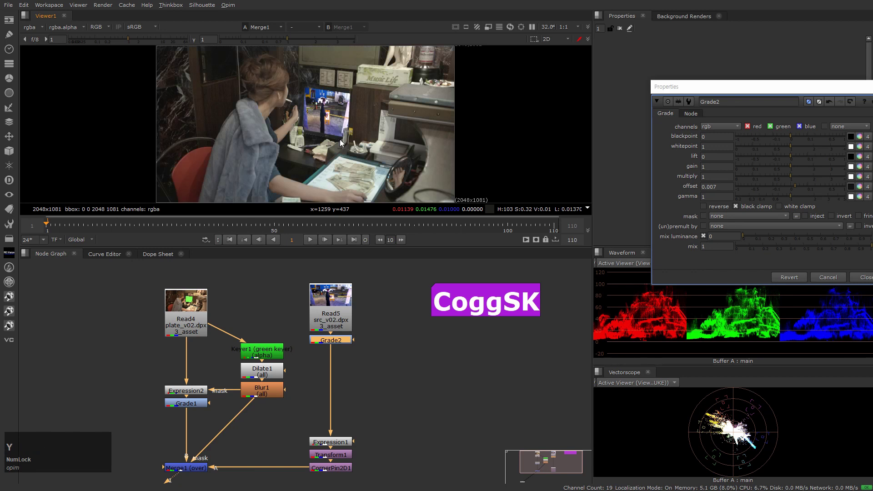
click(379, 386)
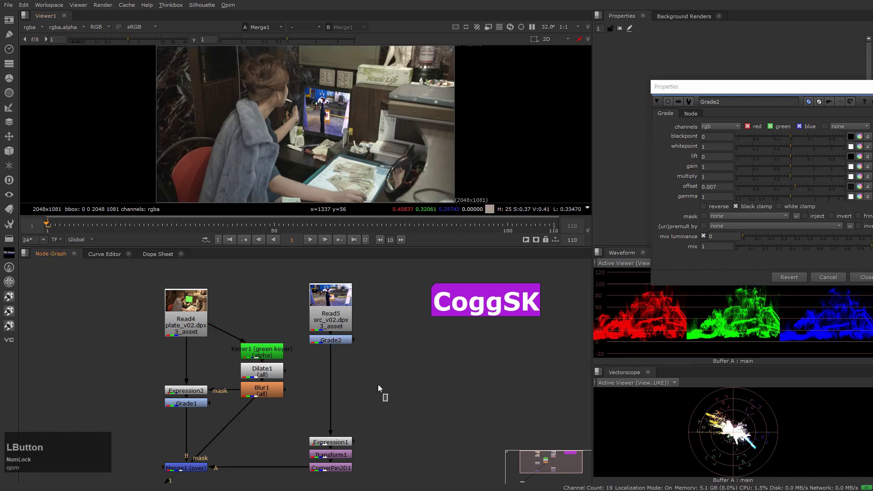
Step: Toggle Grade2 off and on to compare the monitor insert, then fit the image
drag(292, 320, 404, 364)
key(d)
key(d)
key(d)
key(d)
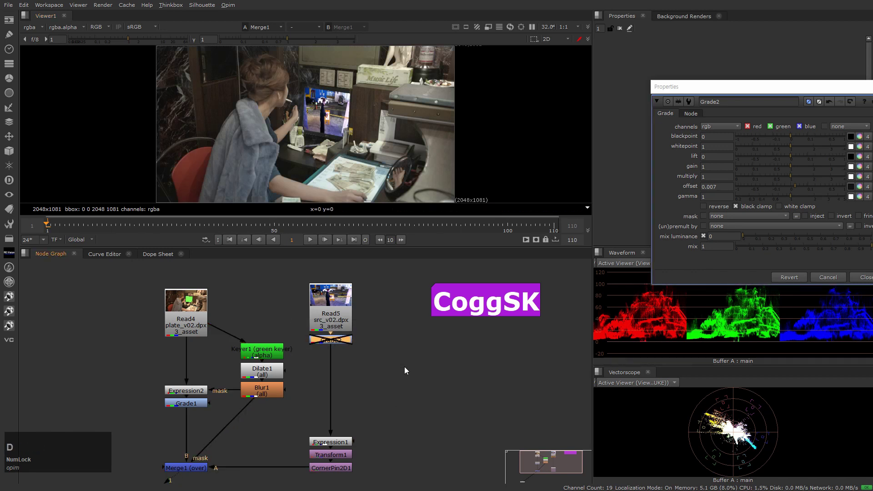
key(d)
scroll(329, 126, up, 5)
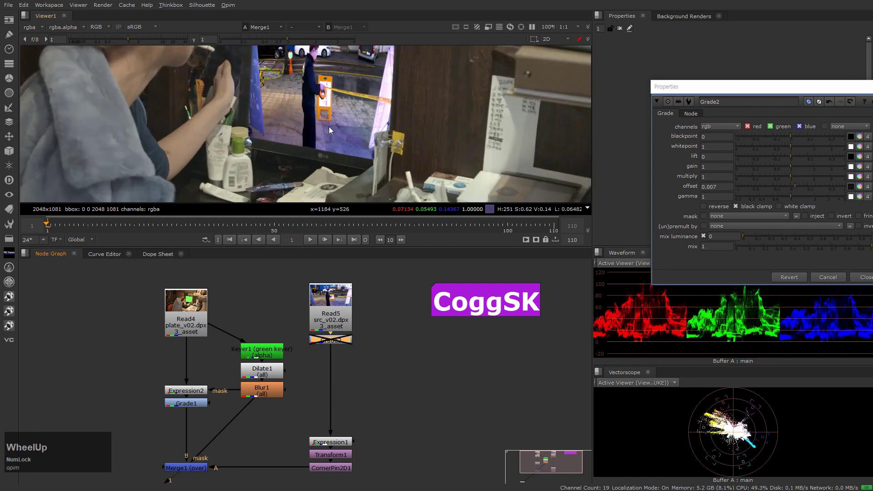
key(d)
key(d)
key(d)
key(d)
key(d)
key(d)
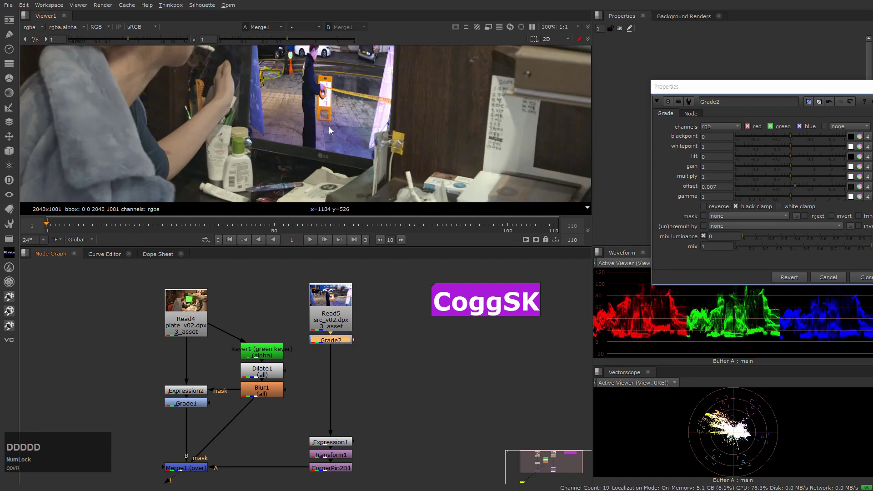
click(336, 146)
key(h)
click(402, 432)
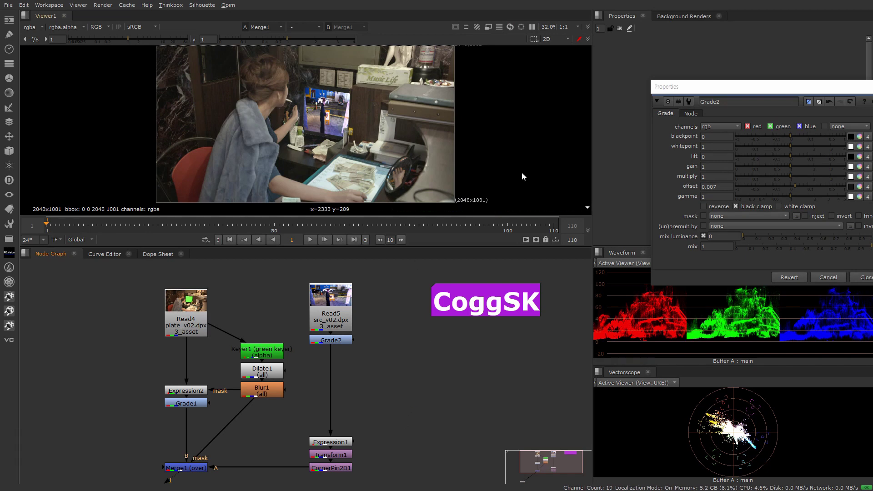
Step: Set Grade2's gamma to 1.2 using the arrow keys and close its properties panel
click(712, 195)
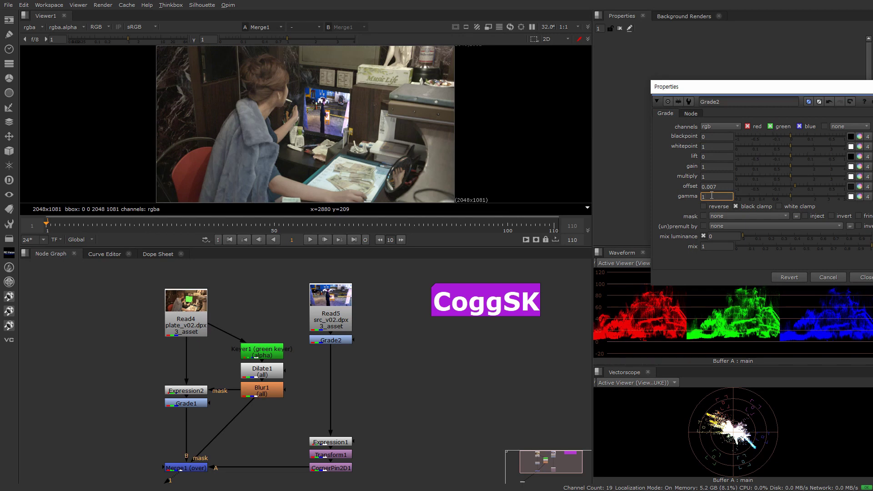
key(Up)
key(Up)
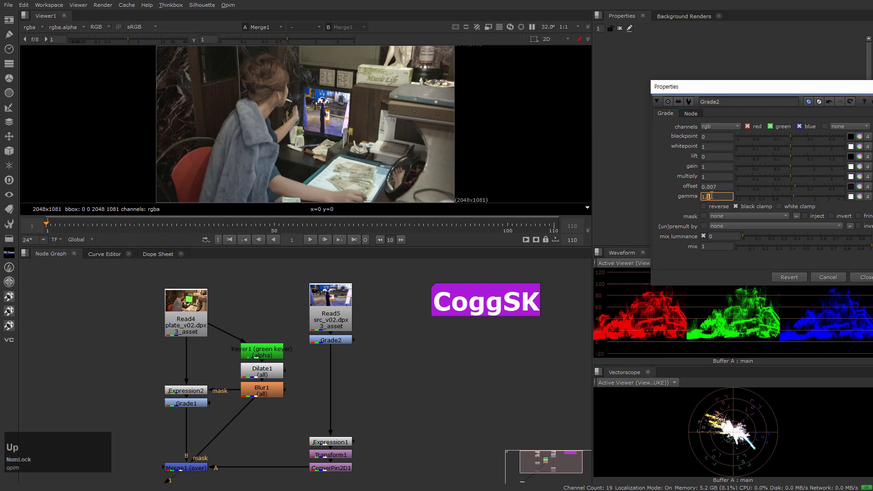
key(Up)
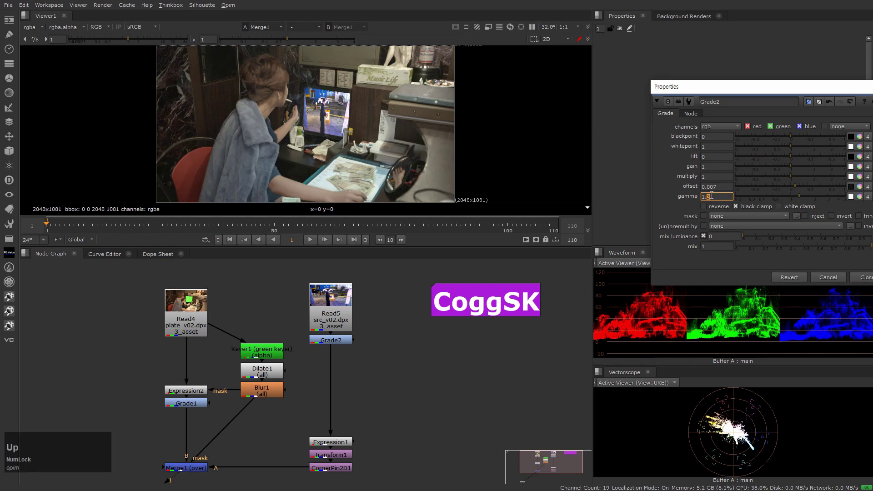
key(Down)
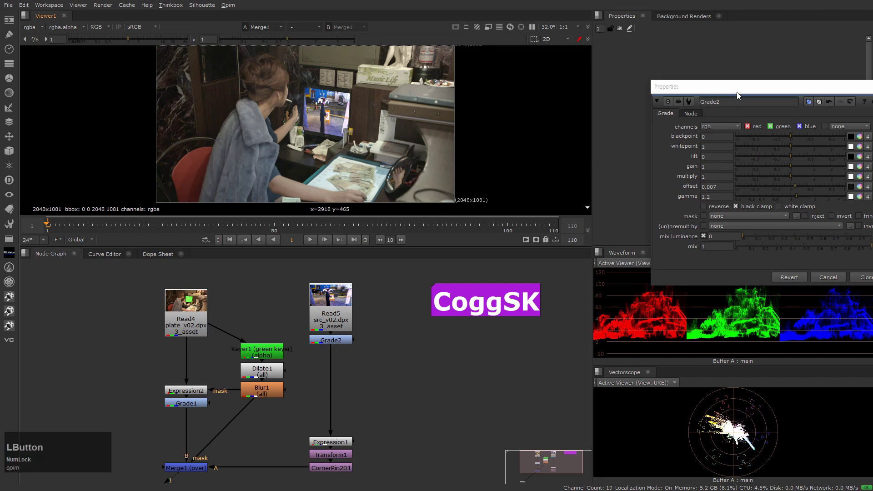
drag(737, 94, 557, 75)
click(388, 140)
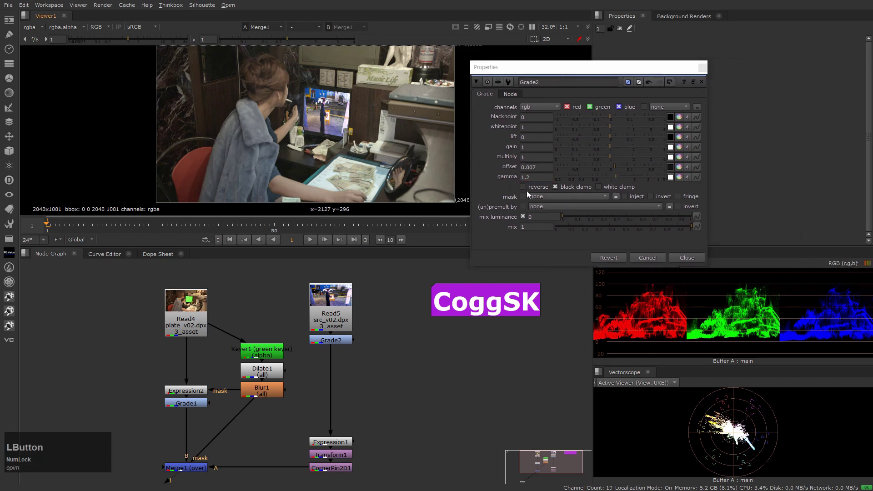
click(695, 259)
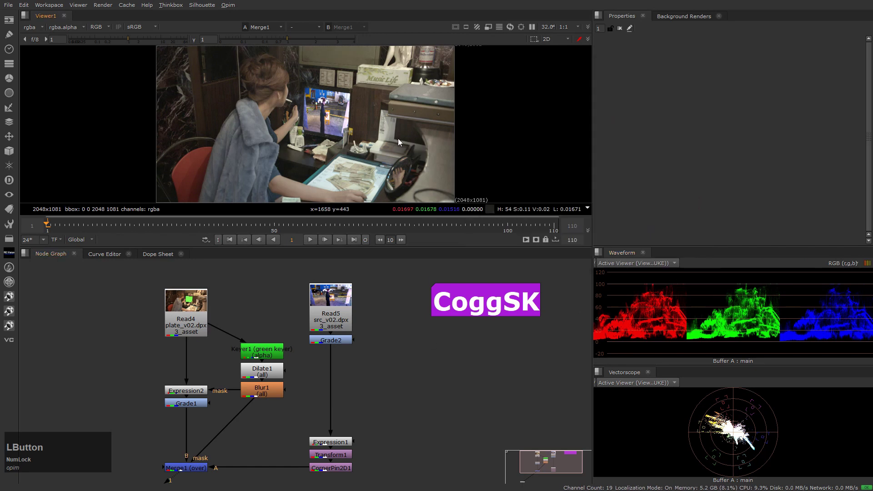
key(space)
key(space)
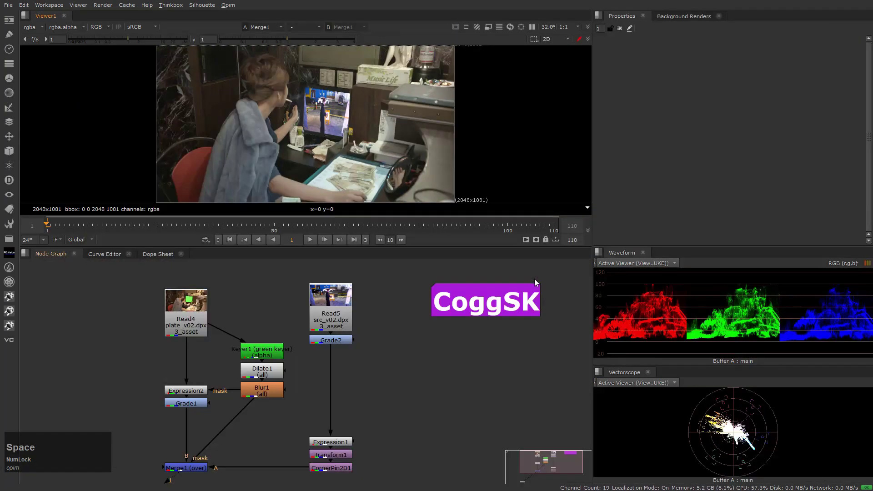
click(400, 379)
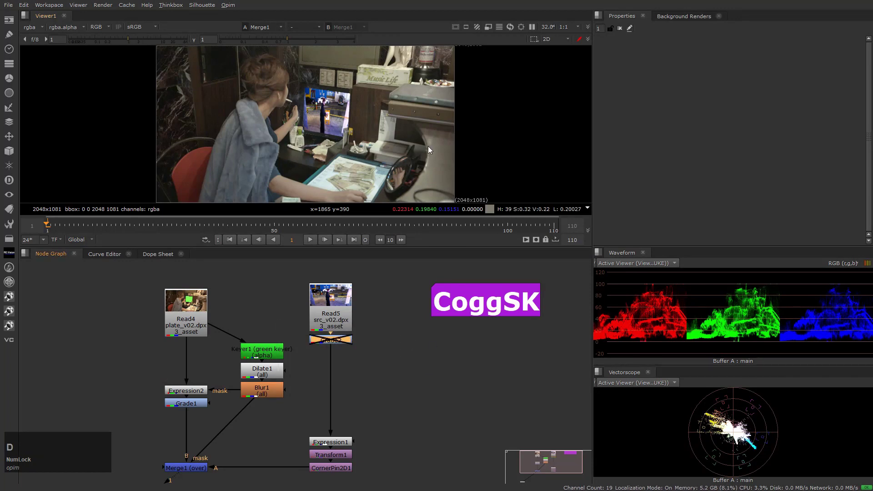
key(space)
key(d)
key(d)
key(d)
key(d)
key(d)
key(d)
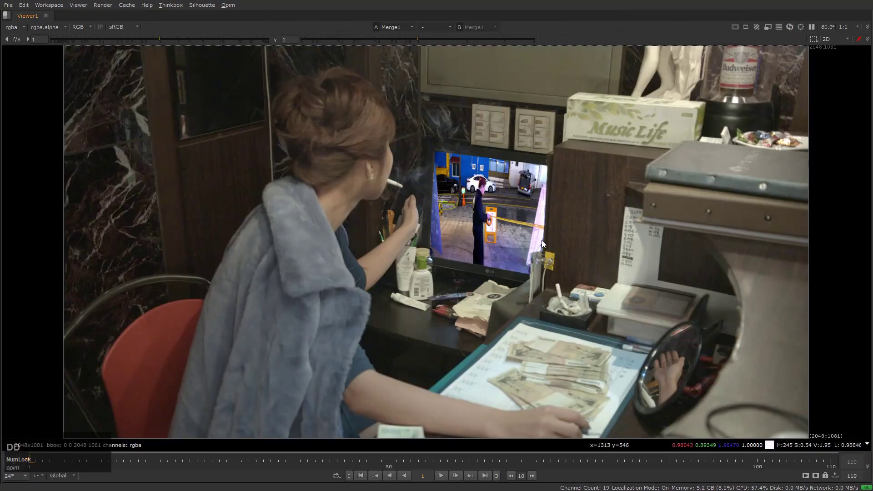
key(d)
key(d)
key(d)
key(d)
key(d)
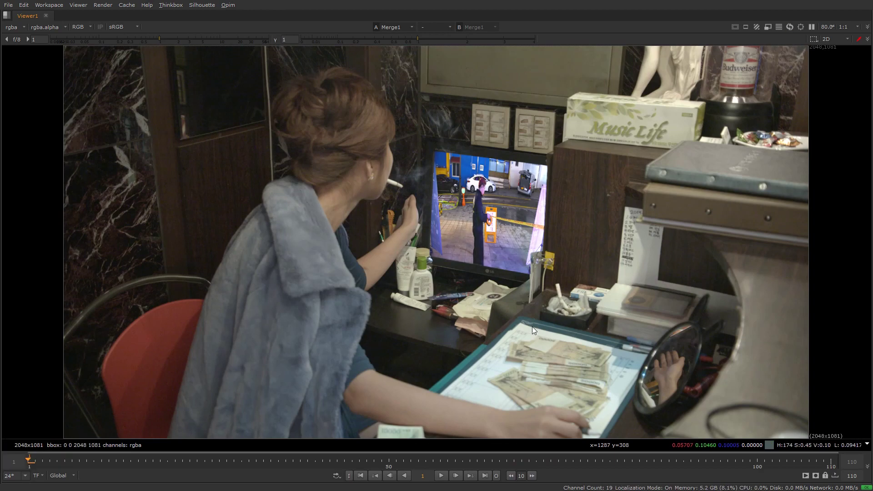
key(space)
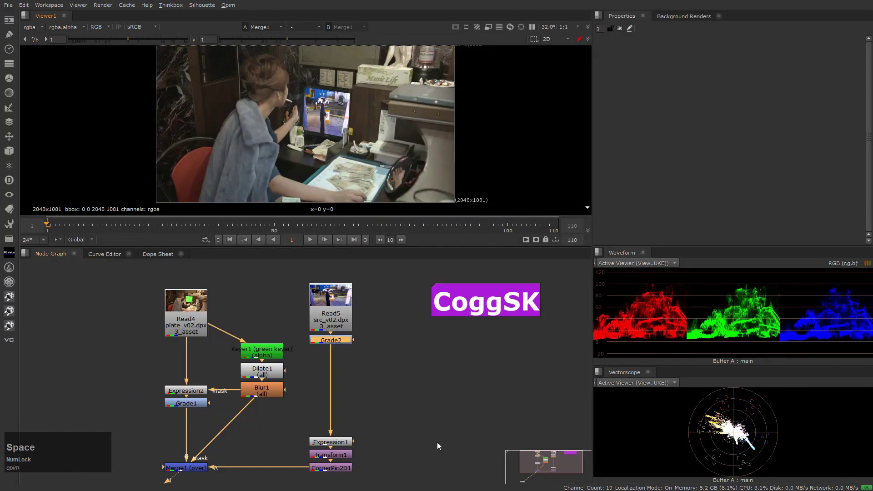
click(430, 427)
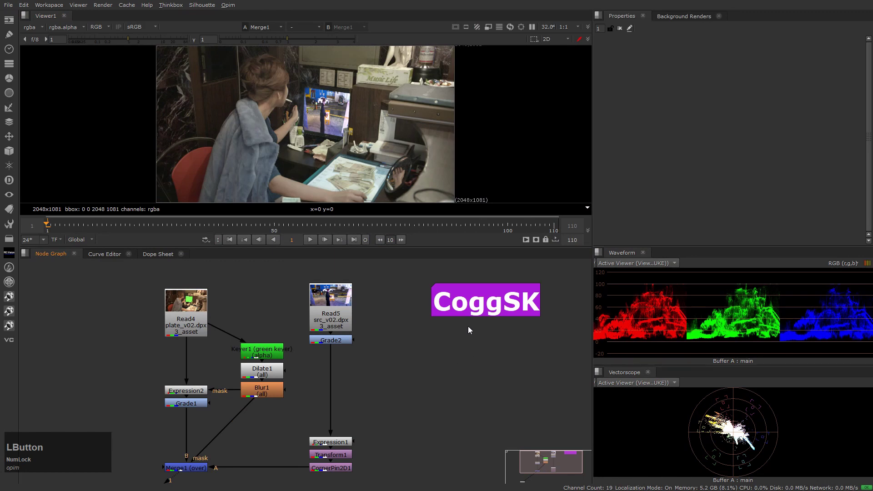
click(445, 381)
Step: Add a Saturation node below Grade2 on the street-footage branch
key(Tab)
text(sat)
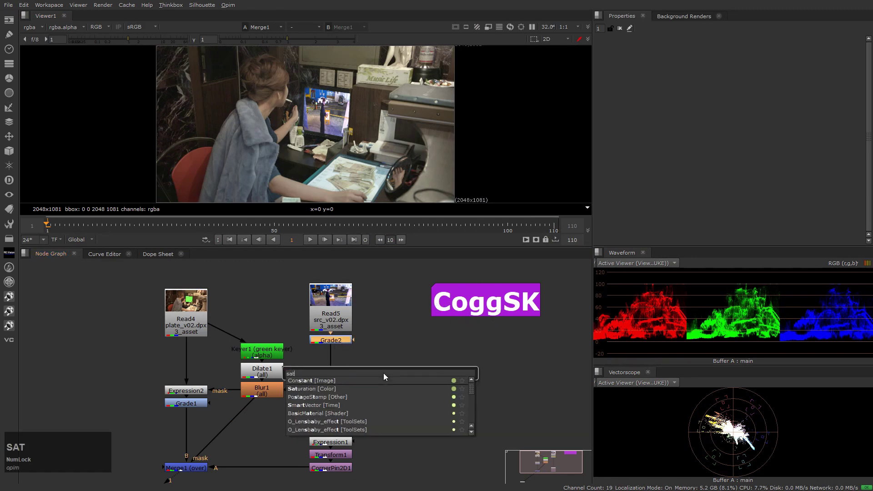
click(333, 391)
scroll(432, 396, down, 4)
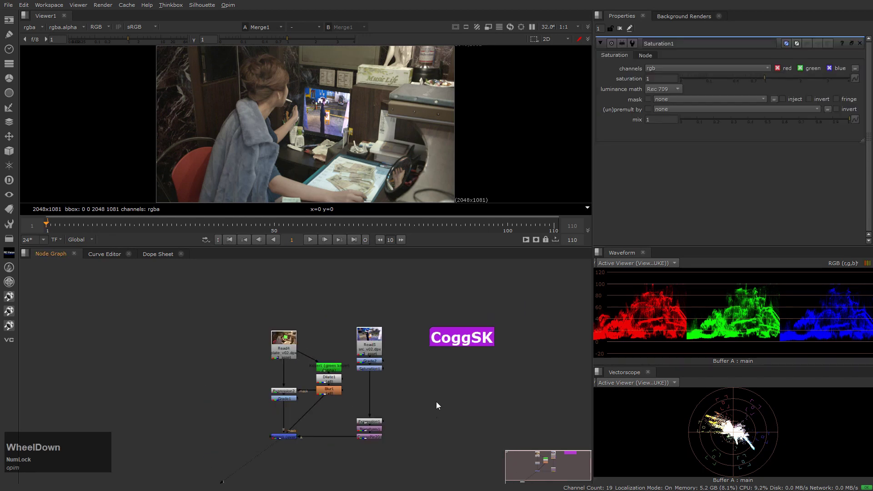
click(436, 373)
scroll(343, 372, up, 2)
Step: Compare Grade1 on viewer input 1 against Saturation1 on input 2
key(1)
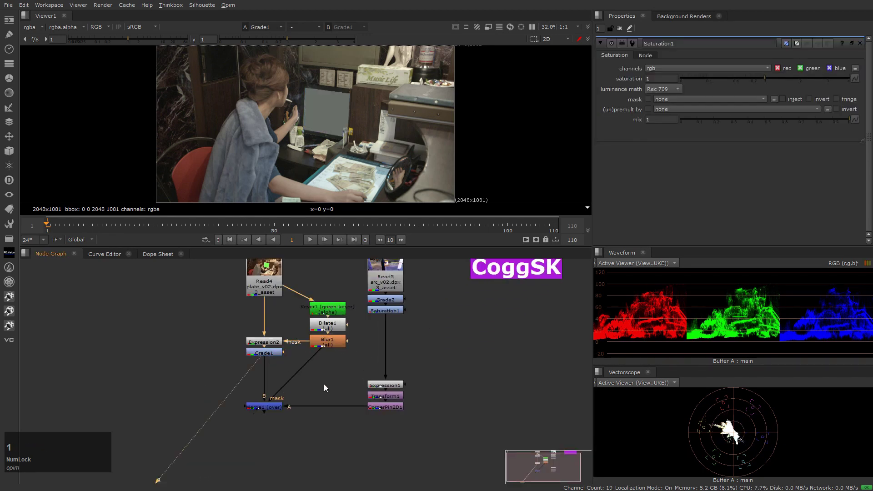
click(391, 310)
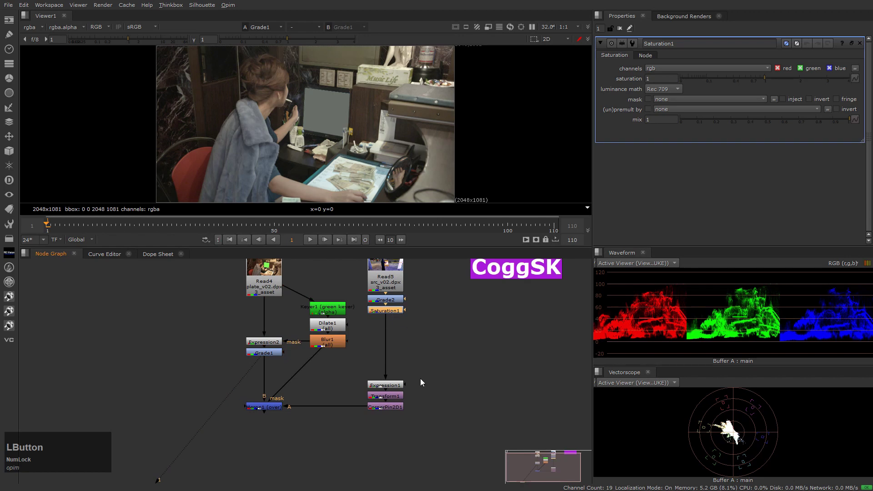
key(2)
key(1)
key(2)
key(1)
key(2)
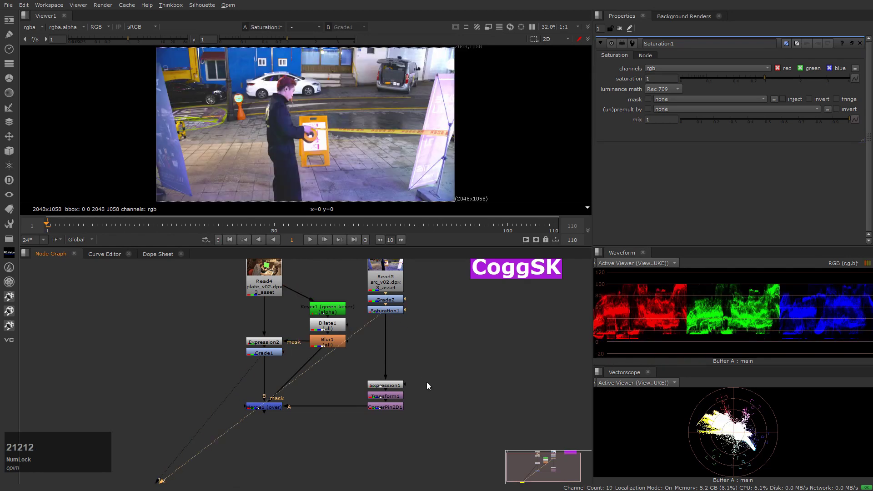
key(1)
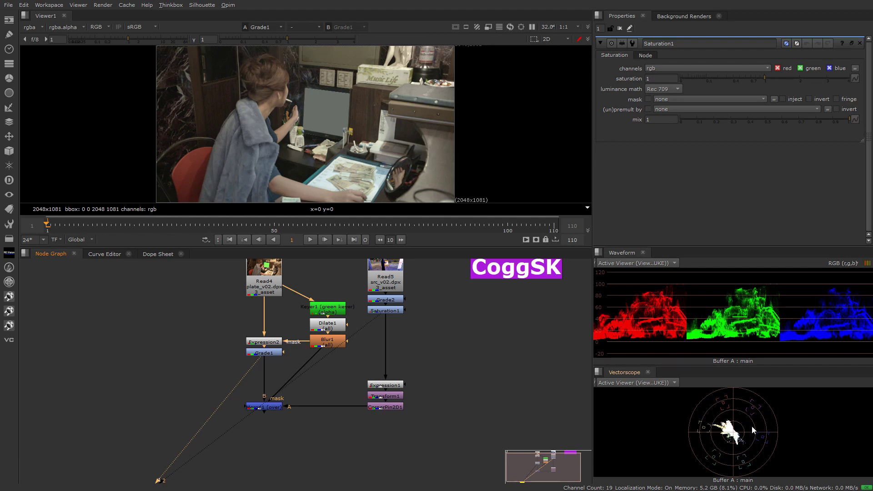
key(2)
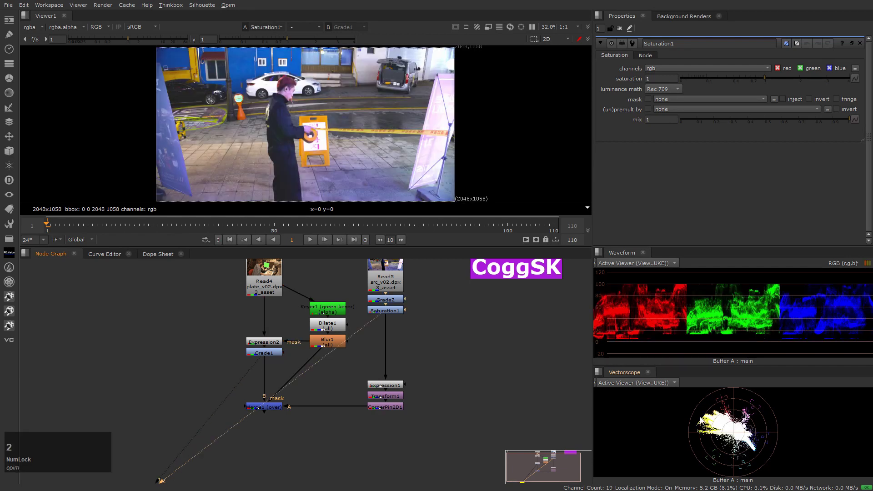
Step: Scroll Saturation1's saturation value down to 0.5
click(386, 310)
click(657, 78)
scroll(657, 80, down, 2)
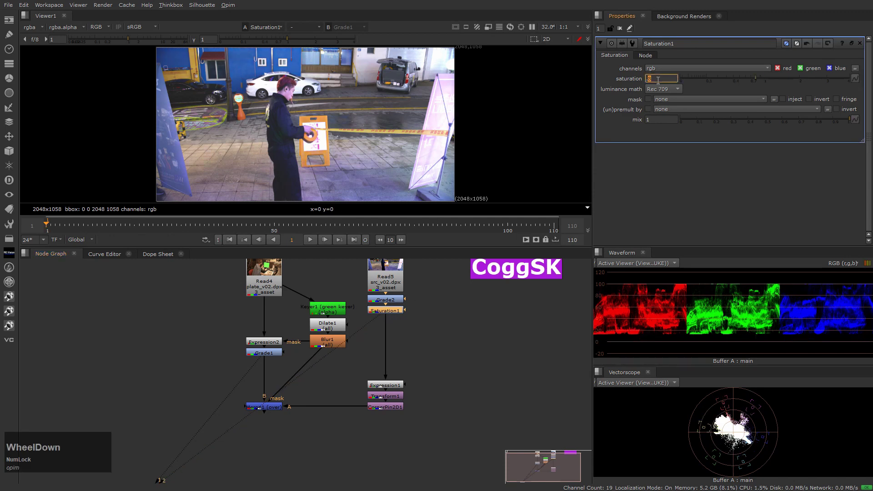
scroll(658, 79, down, 2)
scroll(657, 79, down, 1)
scroll(658, 79, up, 1)
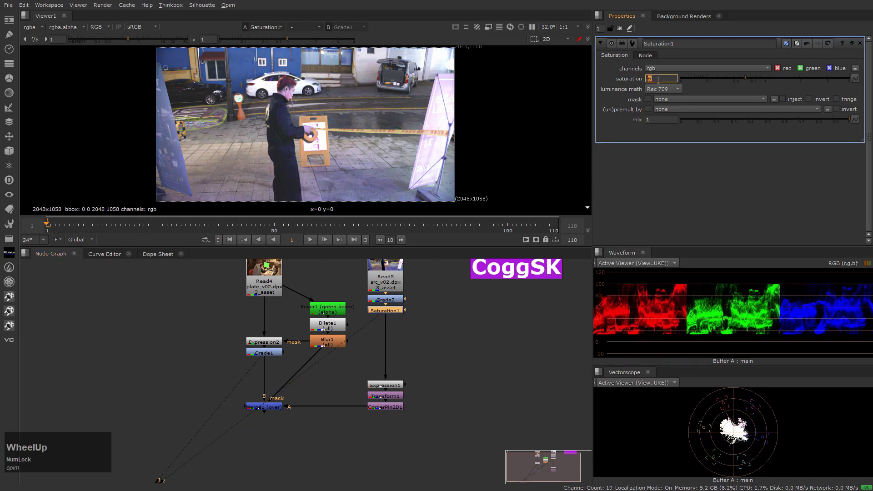
scroll(657, 79, down, 2)
click(513, 369)
Step: Flip between the graded plate and the desaturated street footage in the viewer
key(1)
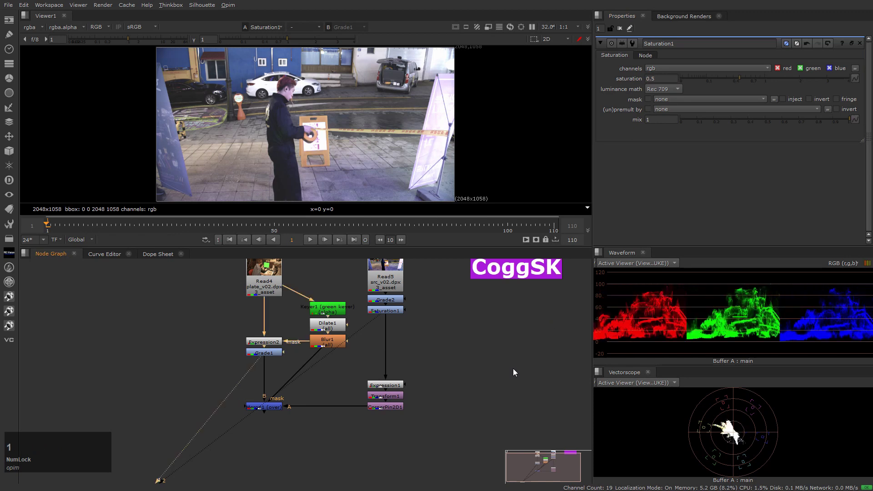
key(2)
key(1)
key(2)
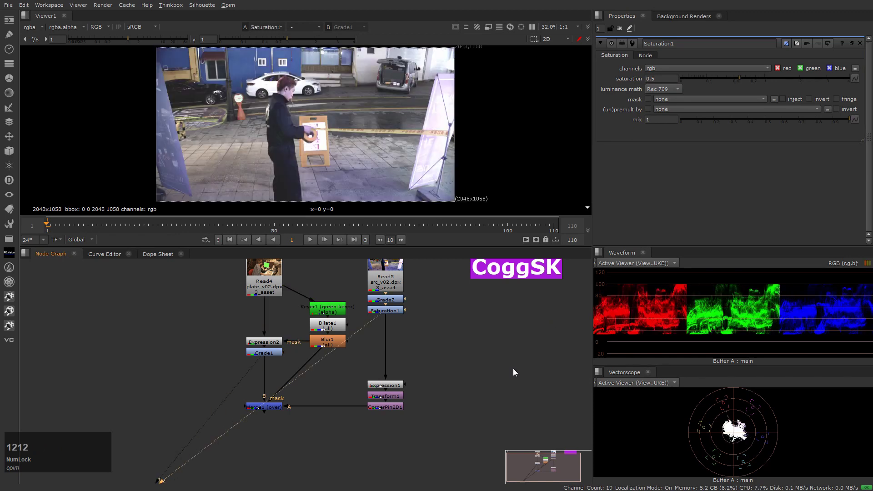
Step: Nudge the saturation value to preview it, then commit it at 0.5
click(515, 402)
click(665, 77)
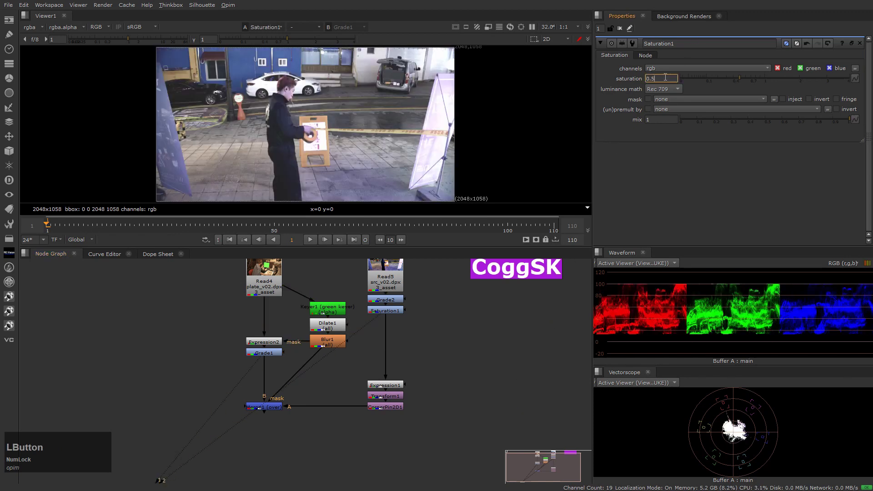
key(Down)
key(Up)
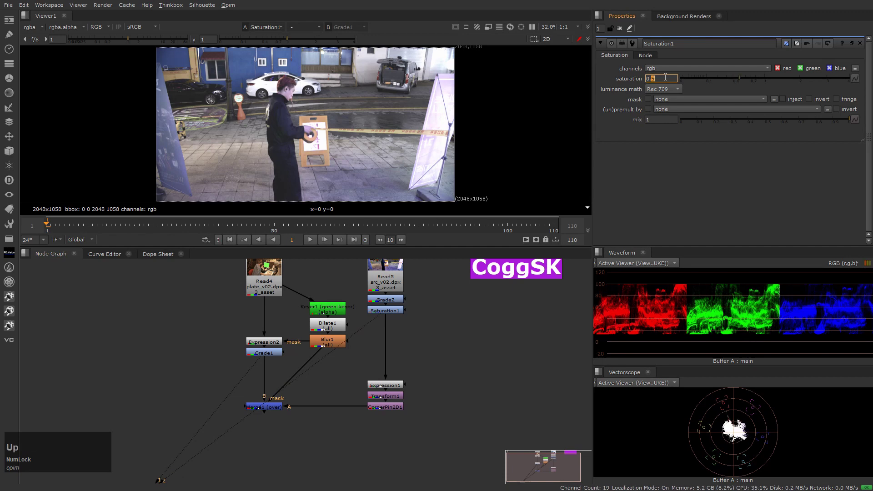
click(505, 346)
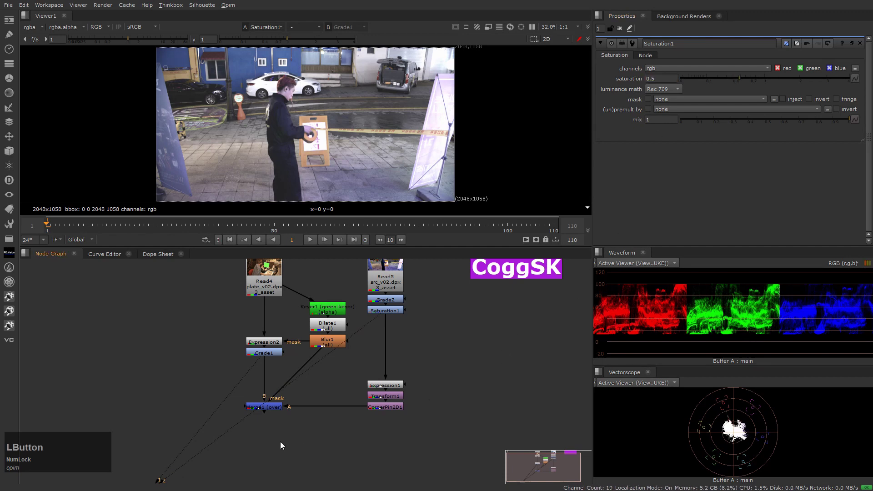
Step: View Merge1 and toggle Grade2 and Saturation1 off and on to compare
click(266, 407)
key(1)
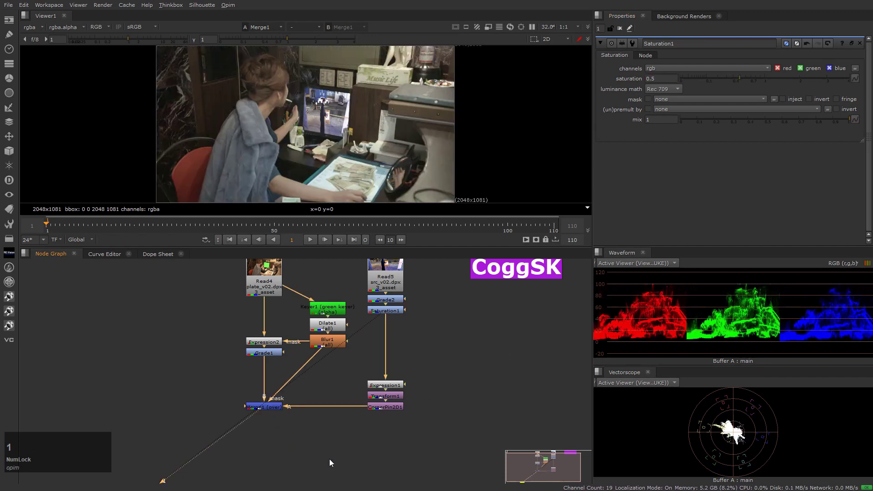
drag(353, 290, 434, 334)
key(d)
key(d)
key(d)
key(d)
key(d)
key(d)
key(d)
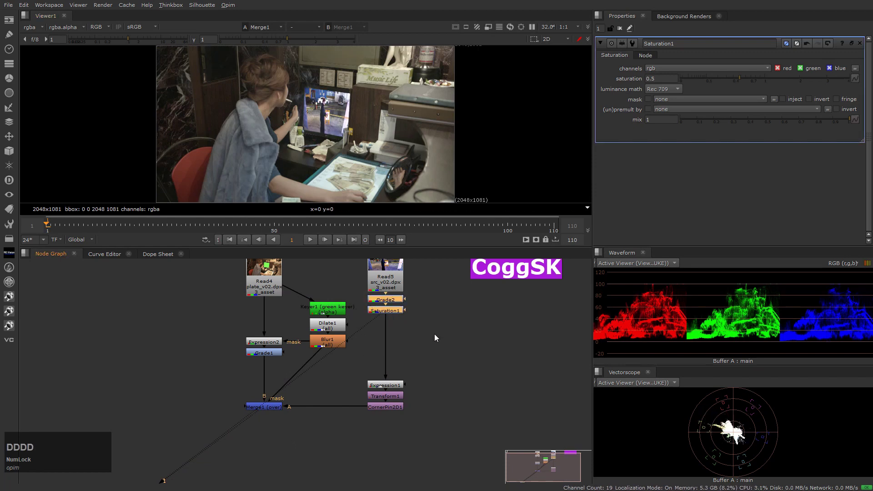
key(d)
key(d)
key(d)
click(316, 434)
Step: Reconnect Viewer1 to Merge1 on input 1 and reposition the viewer node
middle_drag(315, 434, 348, 400)
drag(193, 449, 250, 443)
click(302, 373)
key(1)
click(192, 459)
drag(191, 459, 323, 443)
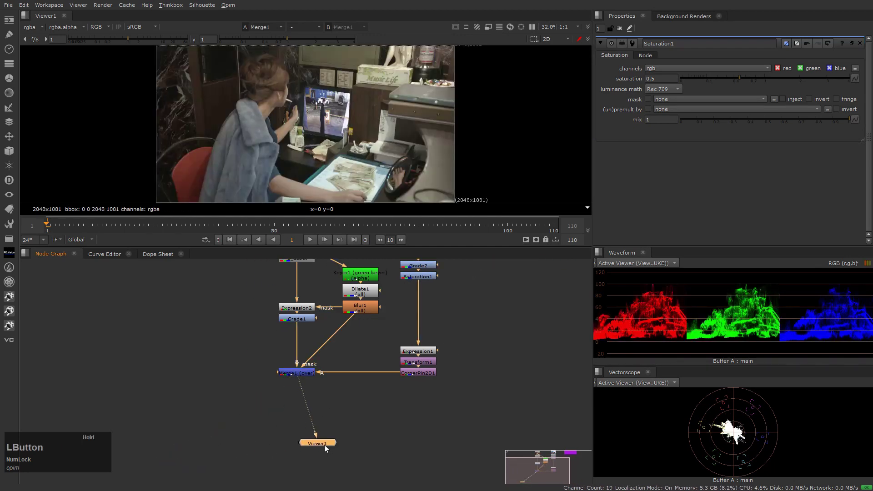
middle_drag(497, 347, 444, 405)
click(433, 373)
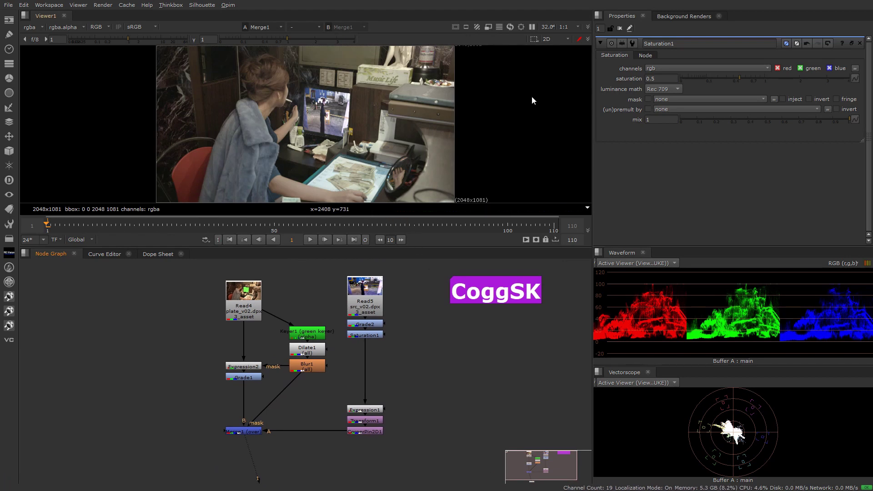
Step: Lower Saturation1's saturation to 0.4, trying 0.5 and 0.3 along the way
click(661, 78)
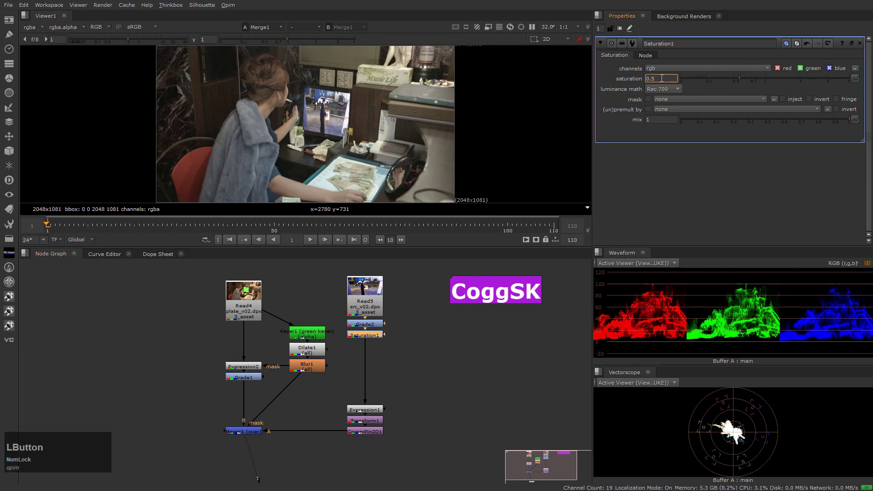
key(Left)
key(Down)
key(Up)
key(Down)
key(Down)
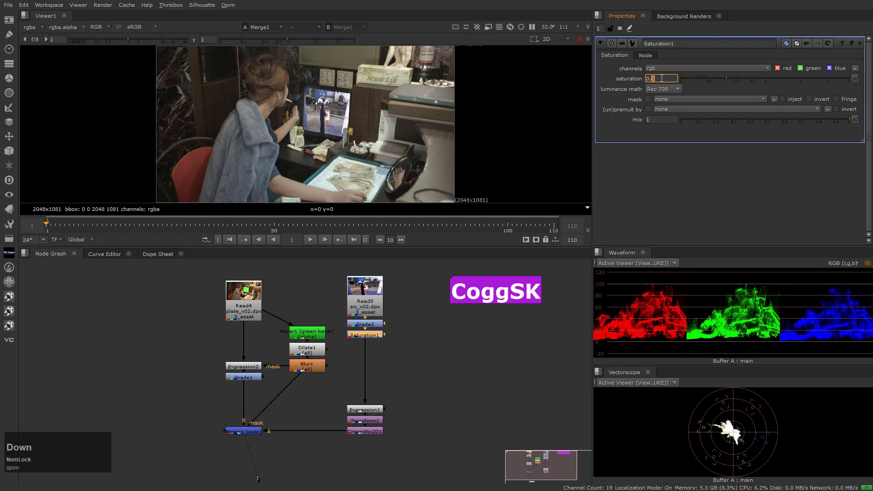
key(Up)
key(Down)
key(Up)
click(427, 369)
Step: Move Viewer1 under Merge1 and pan over the whole node tree
scroll(440, 368, down, 2)
middle_drag(441, 368, 500, 353)
scroll(421, 406, down, 1)
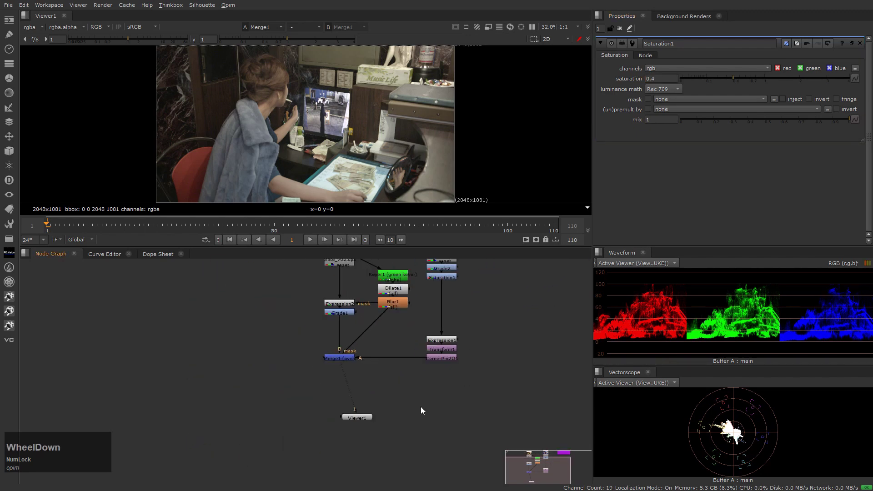
drag(365, 419, 331, 409)
click(368, 426)
middle_drag(486, 399, 460, 462)
click(471, 403)
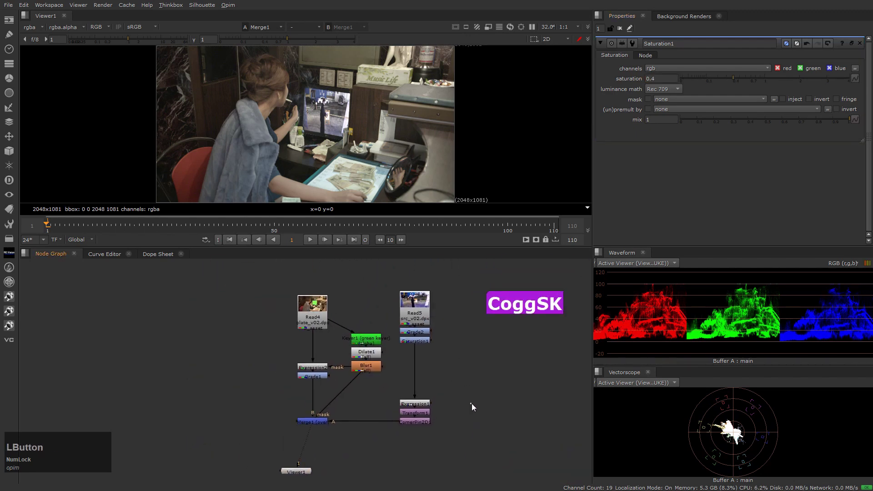
Step: Pan the node graph to bring the CoggSK backdrop fully into view
scroll(477, 397, up, 5)
click(397, 418)
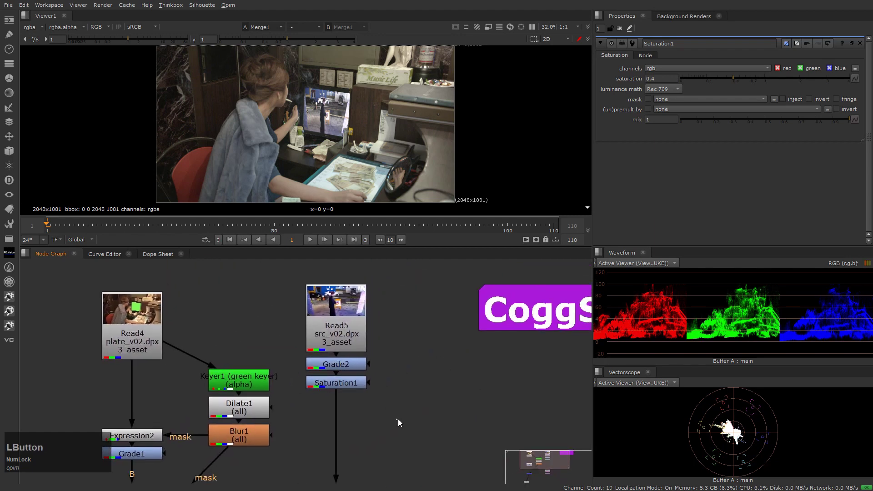
click(335, 383)
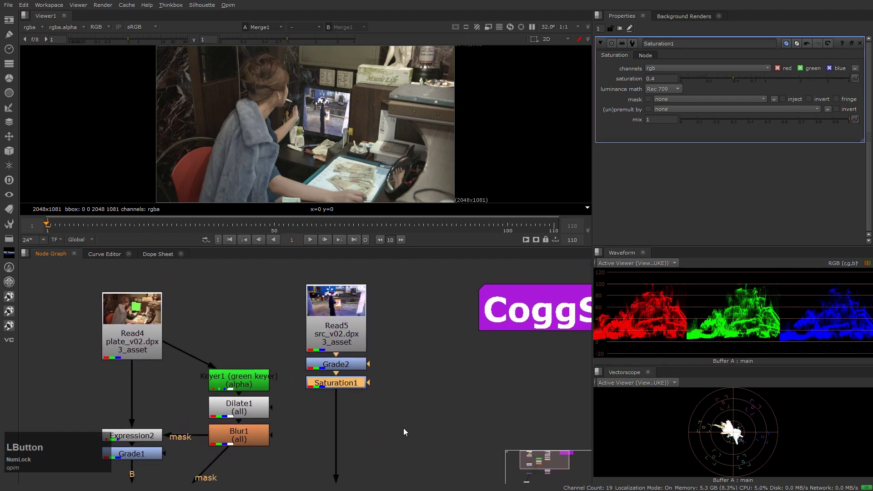
middle_drag(403, 427, 421, 395)
middle_drag(491, 366, 300, 391)
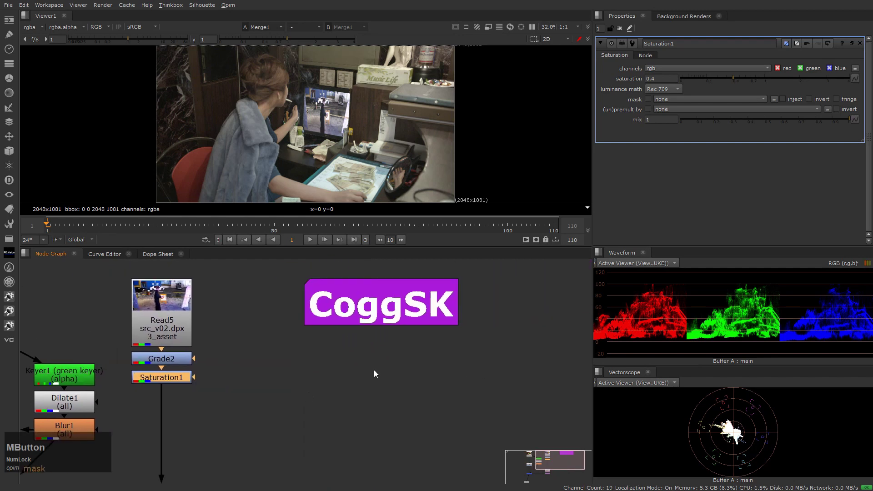
click(343, 380)
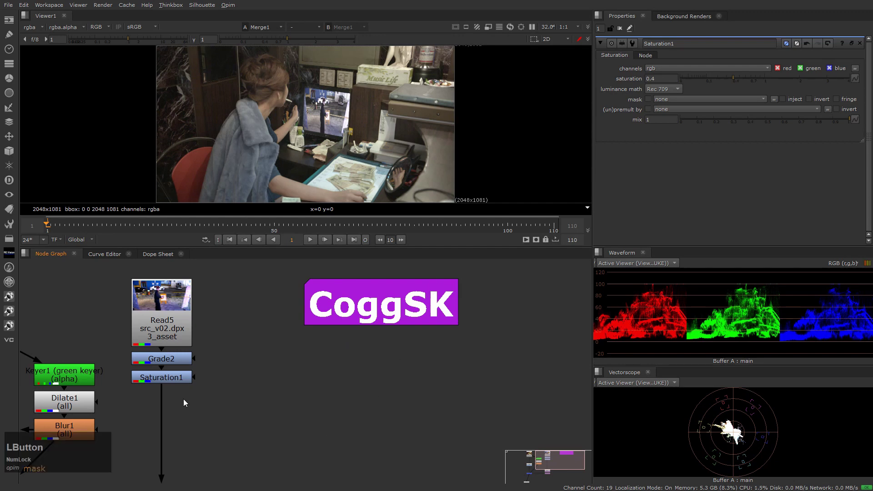
Step: Add a Grade3 node after Saturation1 with G
click(170, 382)
middle_drag(240, 401, 318, 399)
key(g)
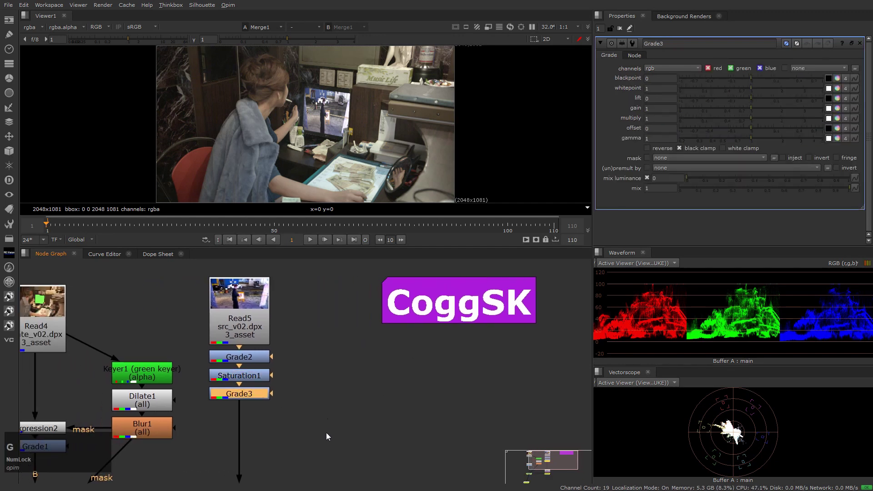
click(326, 432)
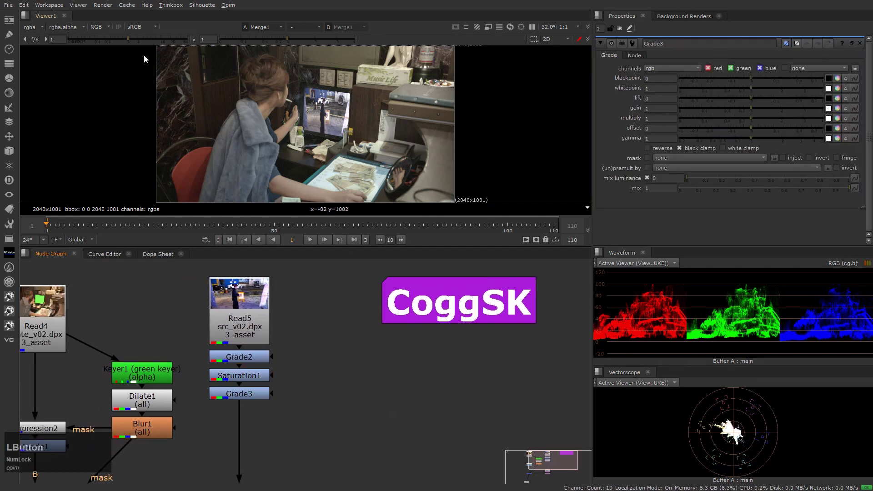
Step: Boost the viewer exposure to inspect the image, then reset it and fit
drag(127, 40, 349, 51)
drag(186, 39, 169, 39)
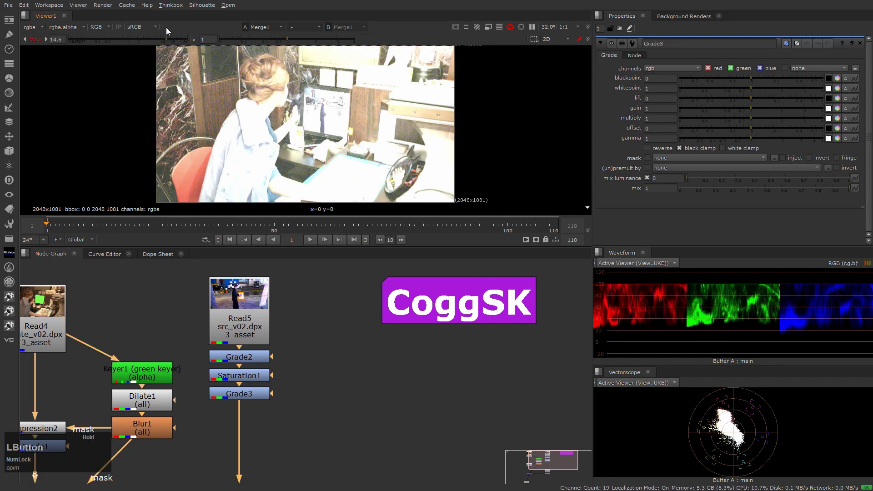
scroll(317, 116, down, 4)
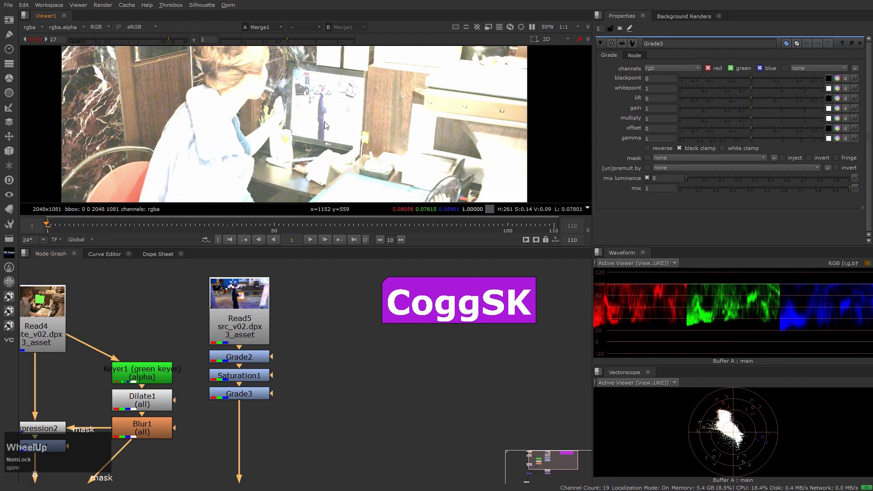
scroll(325, 124, up, 3)
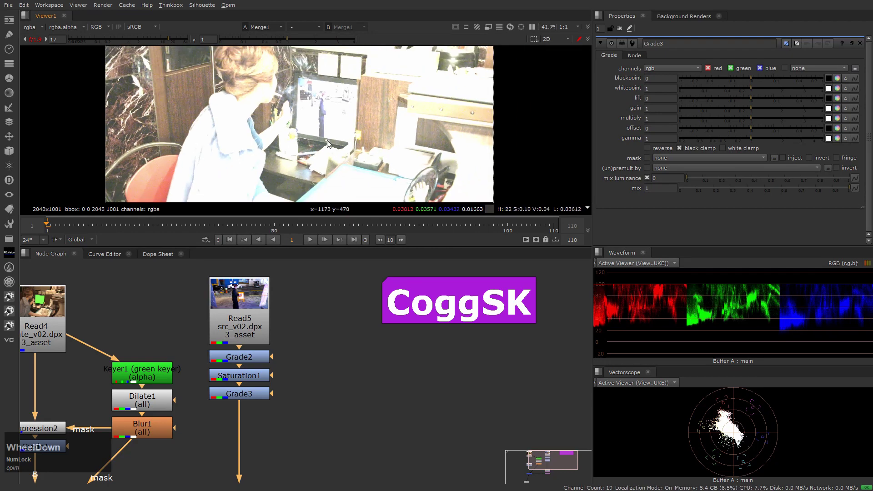
click(34, 38)
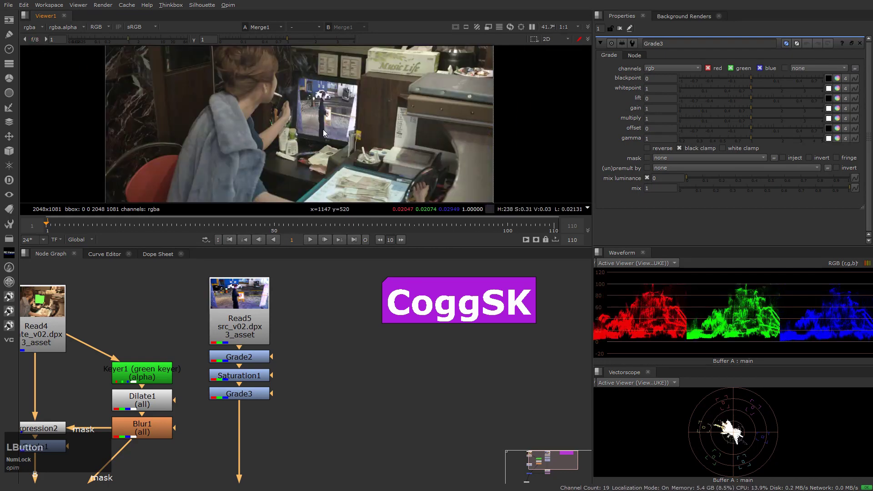
key(f)
Step: Pipe Grade1 to viewer input 1 and Grade3 to input 2, compare, and select Grade3
middle_drag(323, 423, 441, 397)
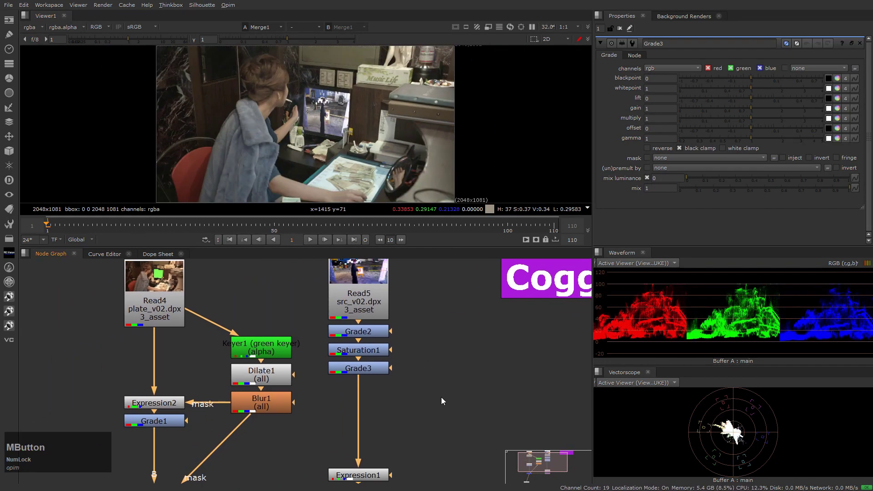
middle_drag(307, 438, 379, 348)
click(335, 394)
click(238, 328)
key(1)
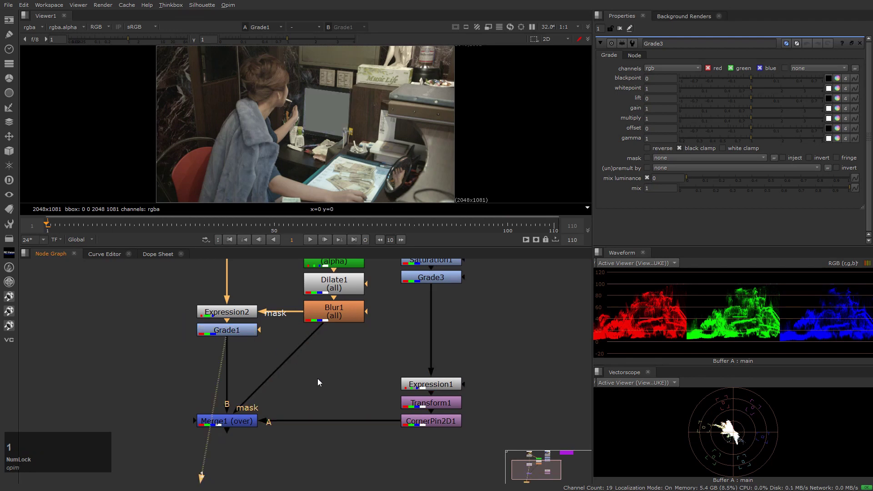
middle_drag(317, 378, 268, 404)
key(2)
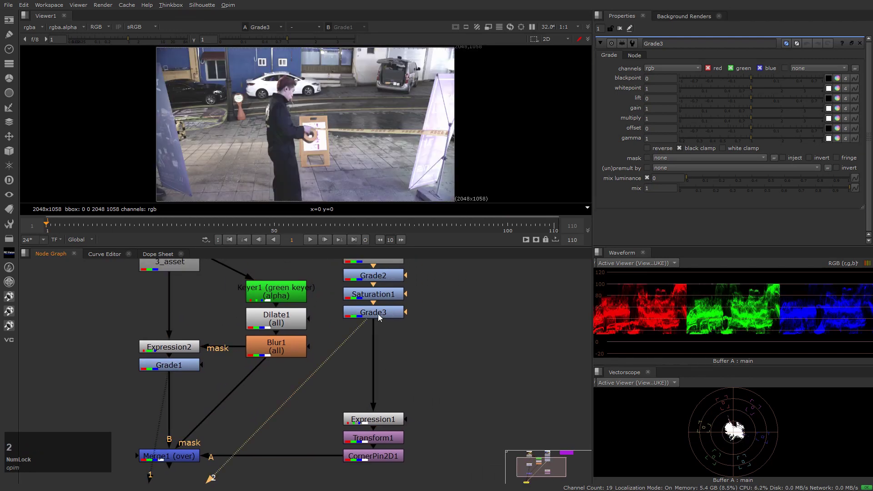
key(1)
key(2)
click(378, 313)
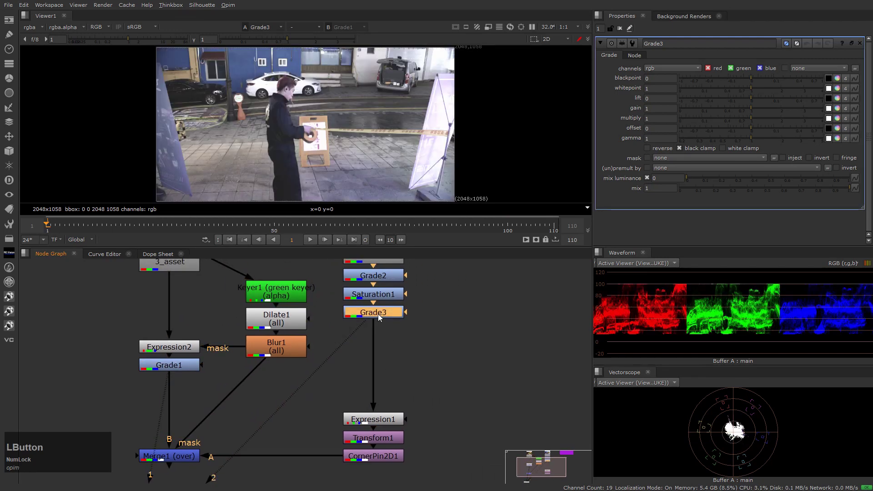
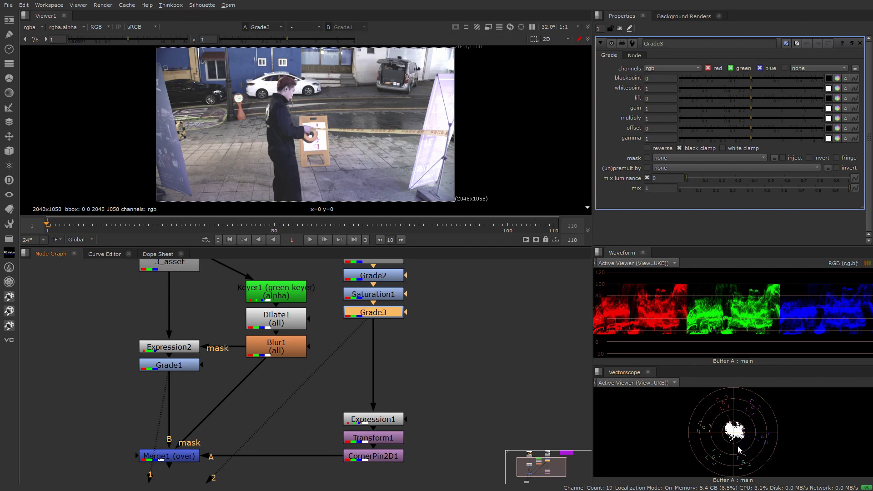
Step: Set Grade3's gain colour-wheel temperature to -0.1 to warm the street footage
key(Num_Lock)
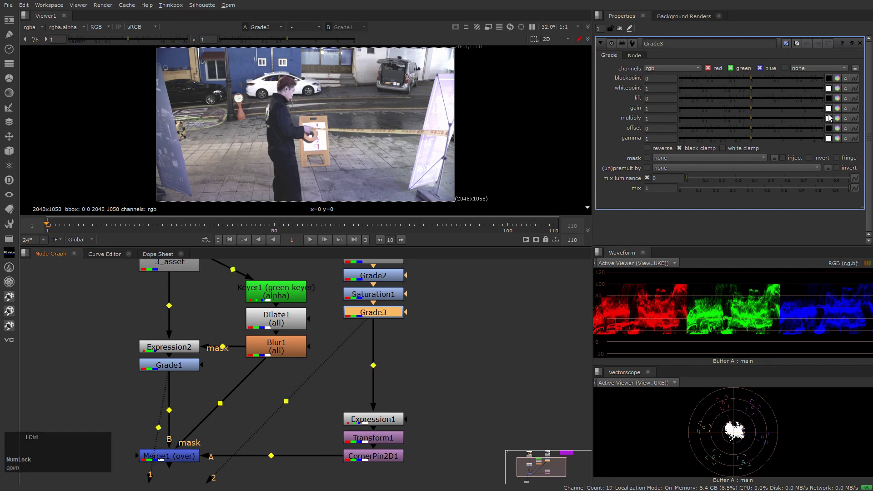
click(837, 108)
click(613, 80)
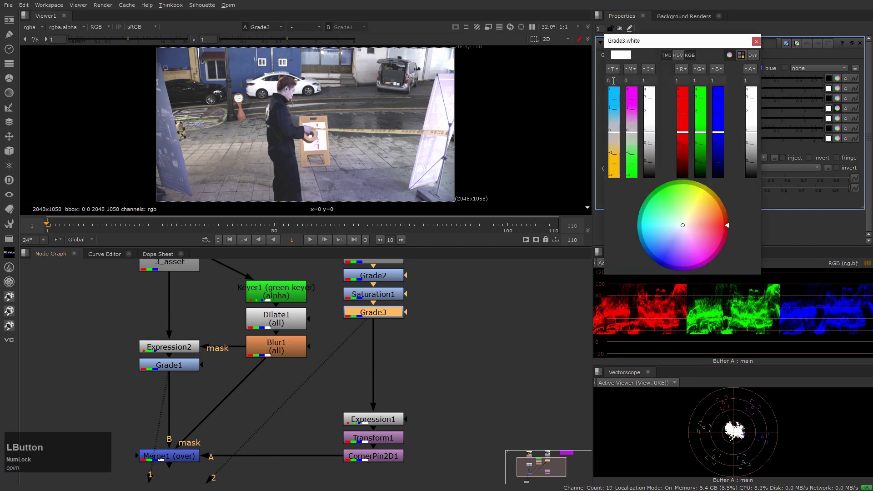
key(Down)
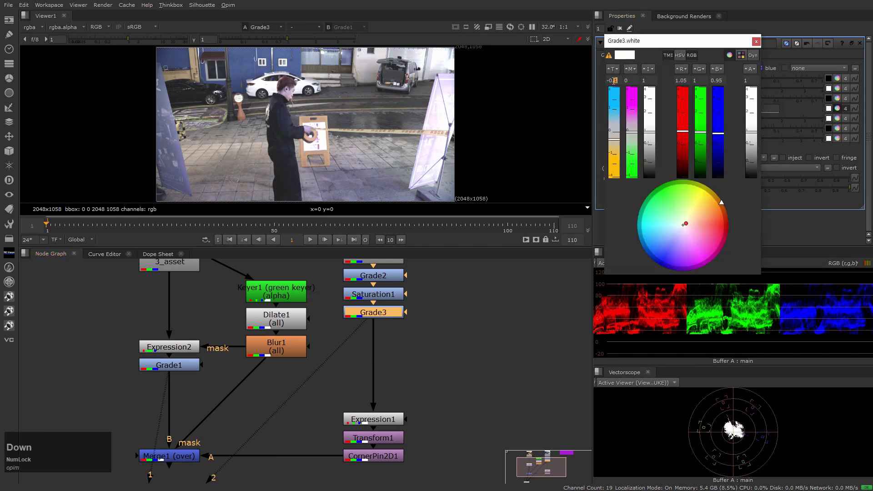
Step: Toggle Grade3 off and on in the Merge1 composite to compare the inset monitor
click(393, 381)
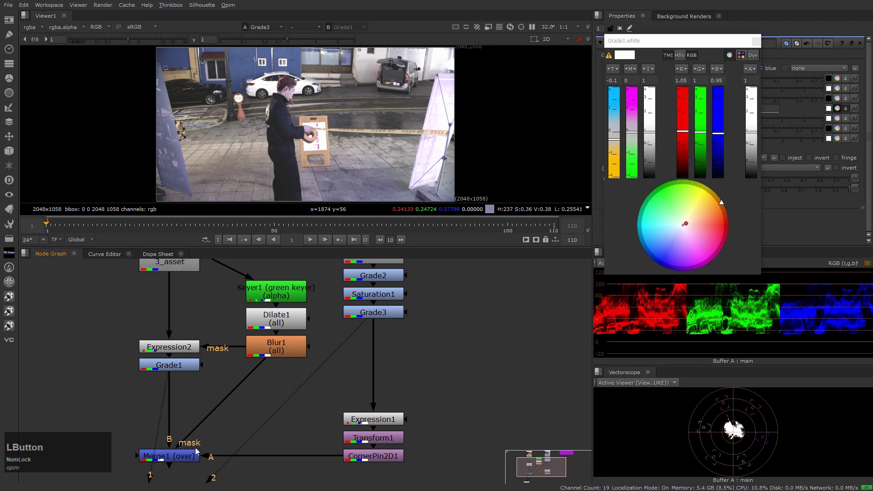
key(1)
click(492, 362)
drag(330, 298, 461, 341)
key(d)
key(d)
key(d)
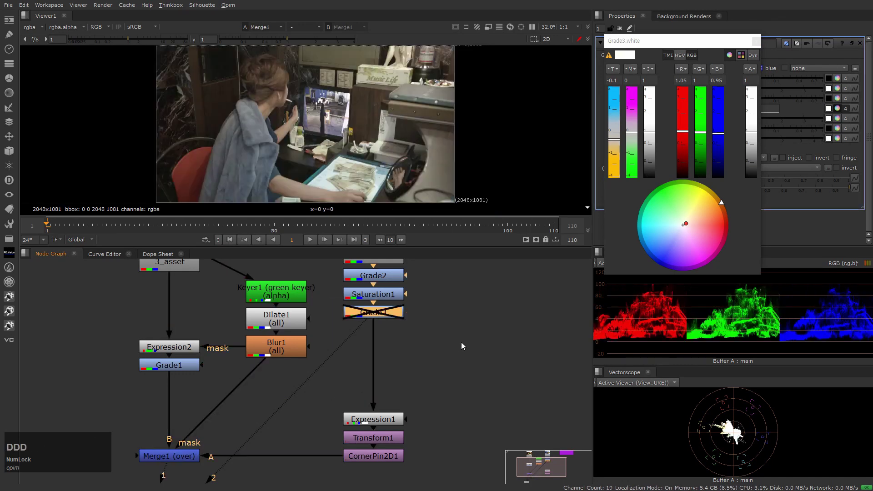
key(d)
scroll(337, 119, up, 4)
middle_drag(336, 120, 345, 149)
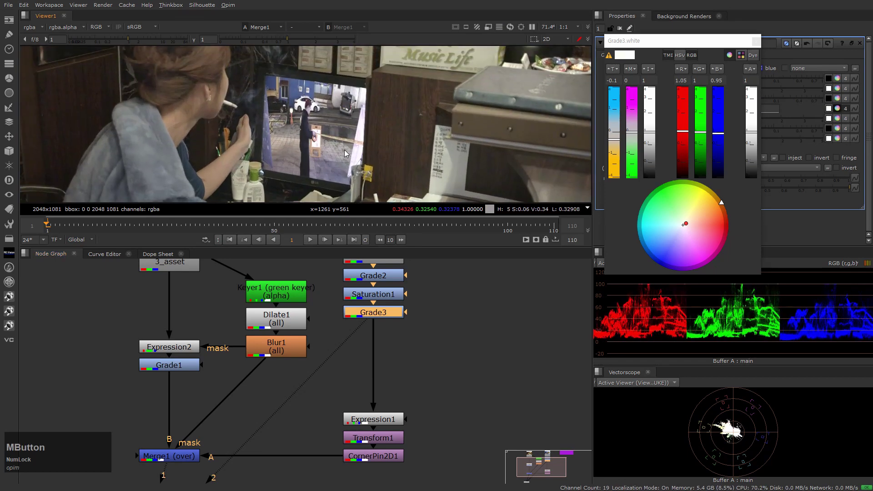
key(d)
key(d)
key(d)
key(d)
scroll(345, 149, up, 2)
scroll(344, 150, down, 2)
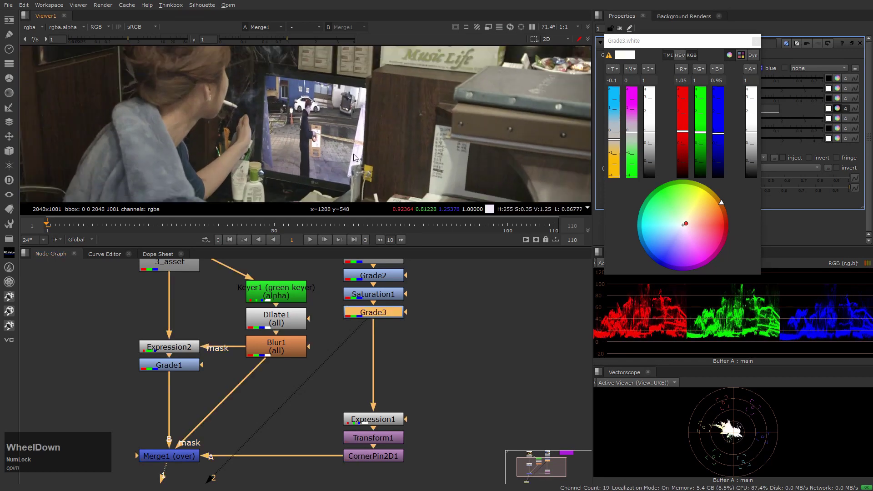
click(344, 149)
key(h)
Step: Compare the room plate's Grade1 against the graded street footage on viewer inputs 1 and 2
click(508, 334)
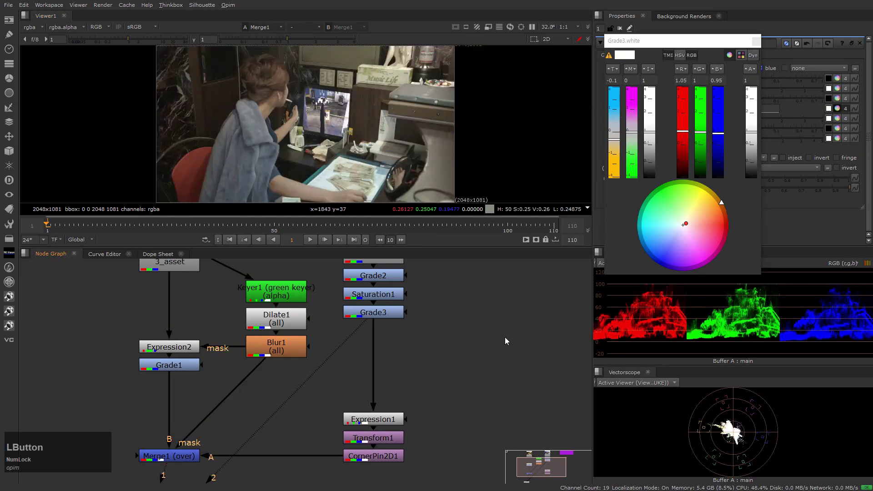
key(2)
click(422, 358)
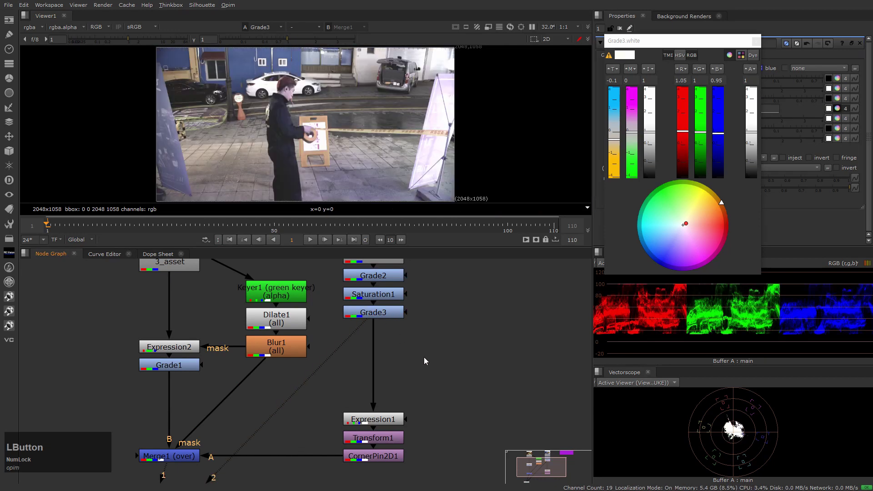
click(179, 366)
key(1)
key(2)
key(1)
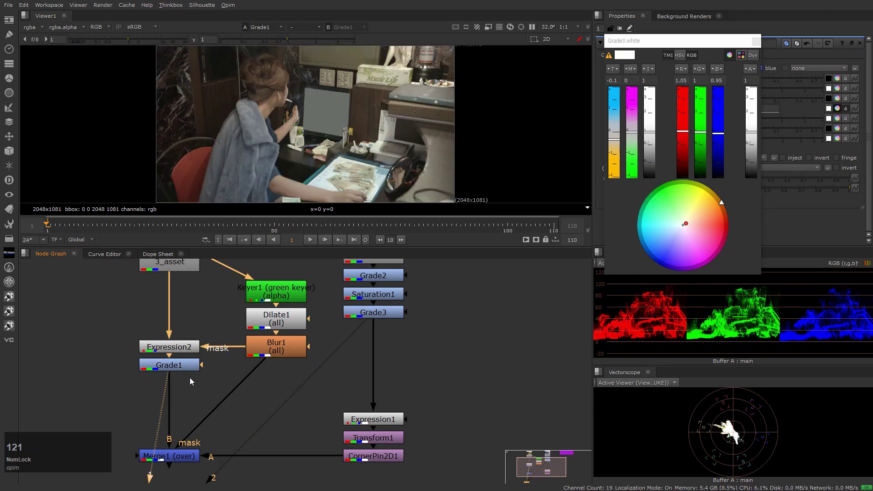
key(2)
key(1)
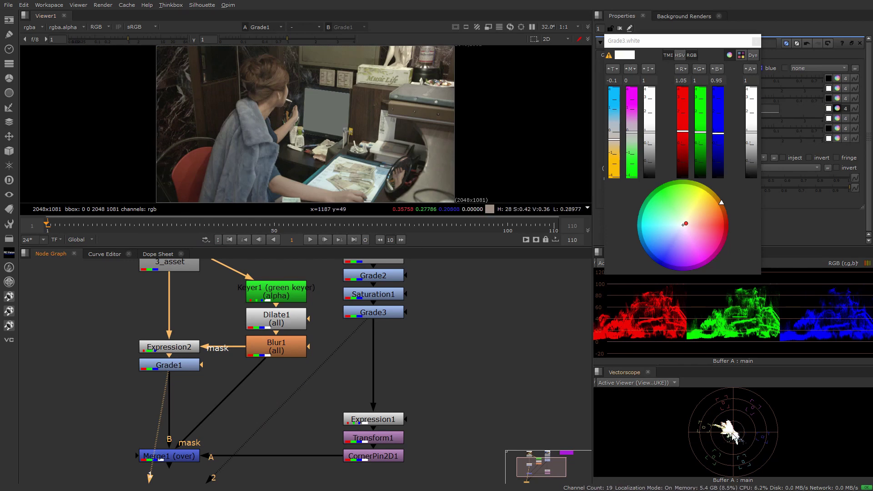
key(2)
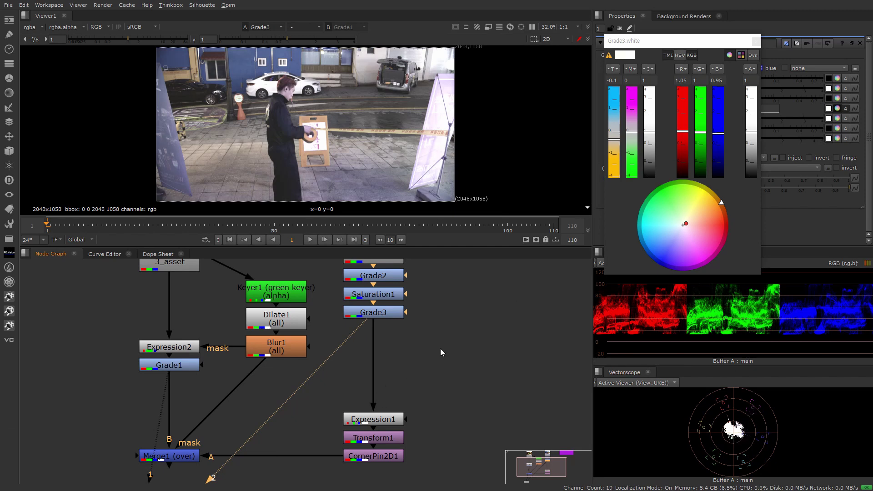
key(1)
Step: Set Grade3's gain magenta to -0.2, giving gain 0.983, 1.133, 0.883
click(196, 456)
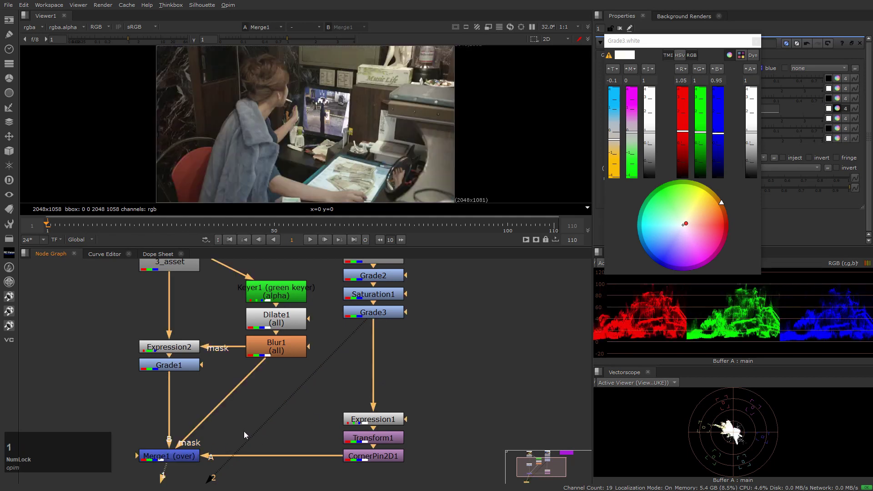
click(631, 81)
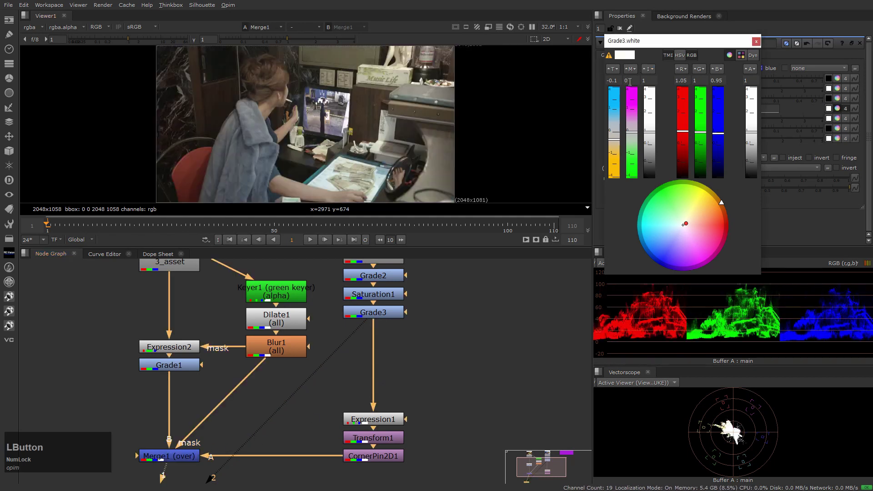
scroll(331, 105, down, 5)
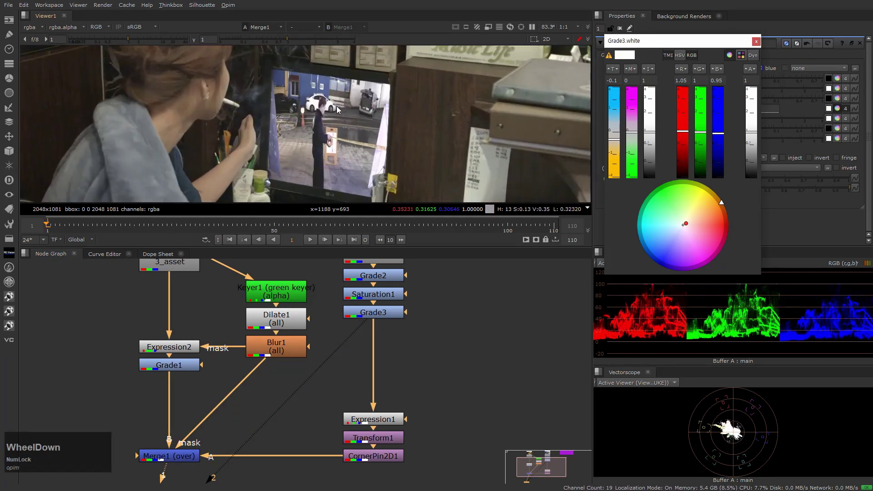
click(637, 79)
key(Down)
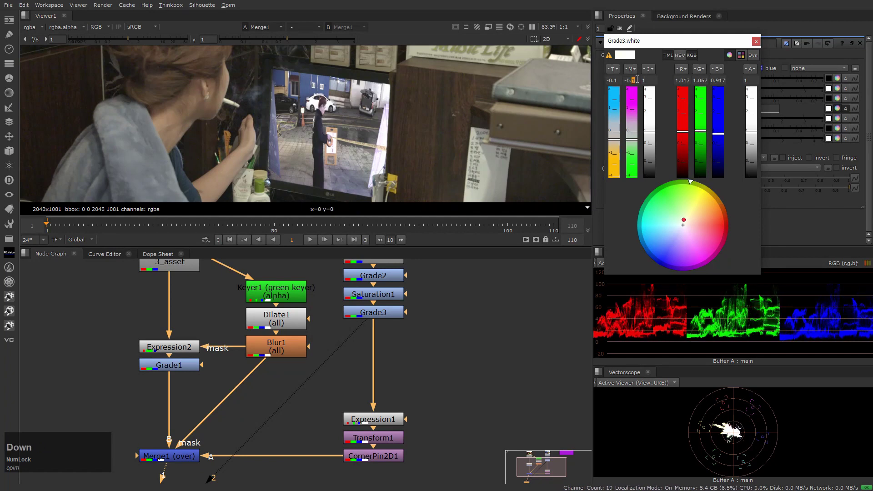
key(Up)
key(Down)
key(Down)
key(Up)
key(Down)
scroll(269, 168, down, 4)
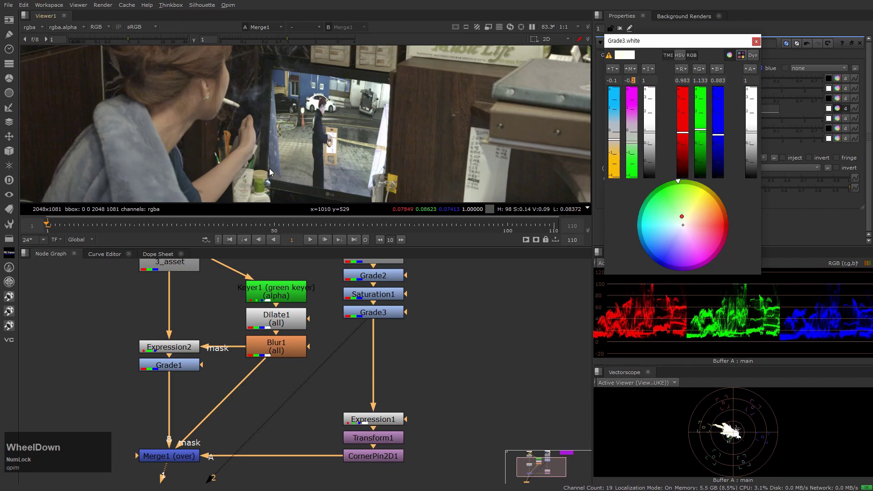
alt+drag(367, 170, 369, 151)
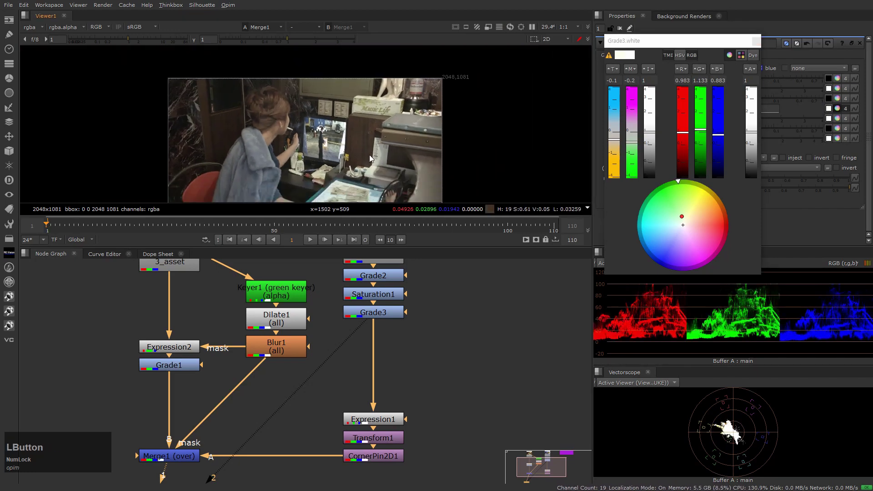
key(h)
click(468, 300)
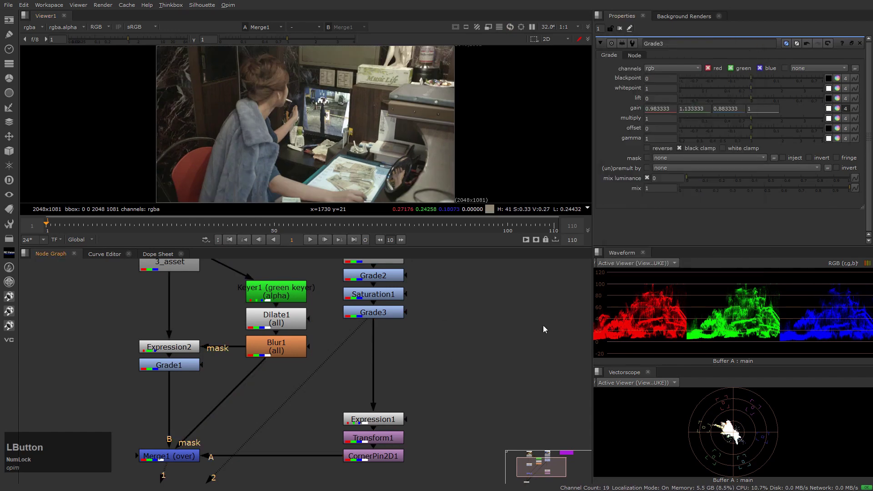
Step: Move Viewer1 down under Merge1 in the node graph
scroll(484, 336, down, 3)
middle_drag(399, 437, 406, 409)
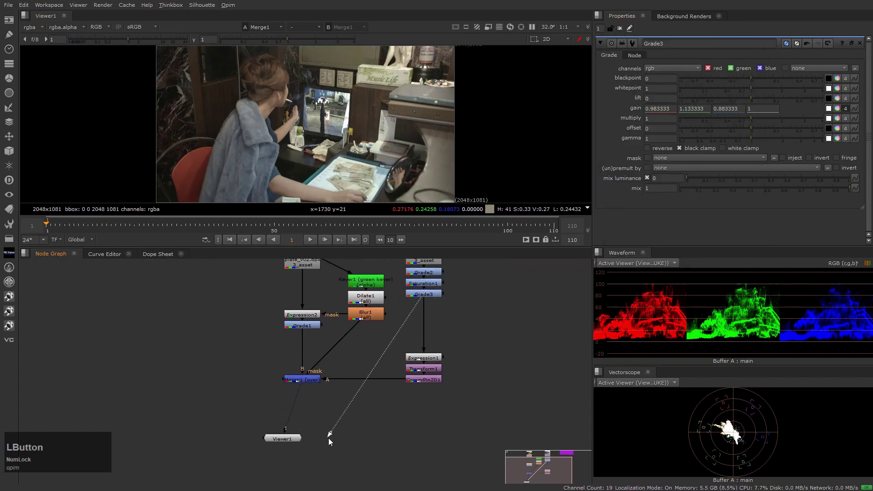
drag(289, 437, 309, 464)
click(419, 447)
scroll(425, 439, down, 4)
middle_drag(460, 439, 418, 446)
scroll(419, 413, up, 2)
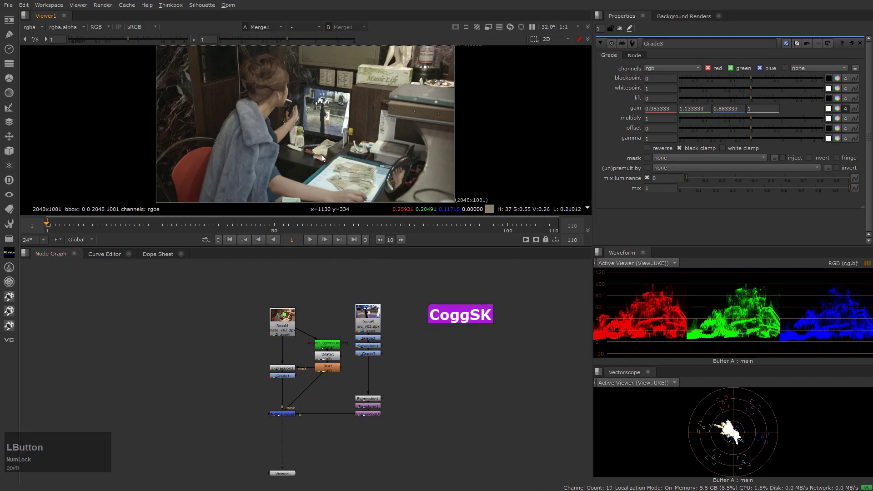
Step: Inspect the inset monitor in the enlarged viewer, then restore the panel layout
key(space)
scroll(505, 270, up, 4)
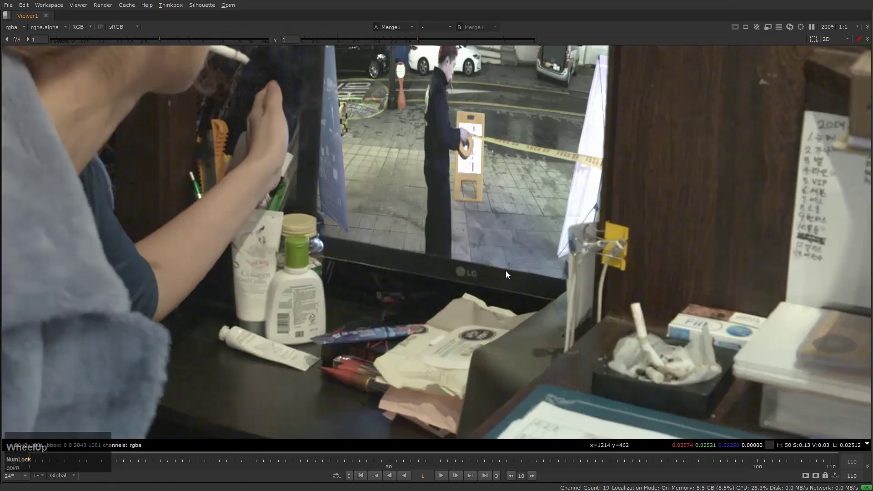
middle_drag(505, 270, 460, 198)
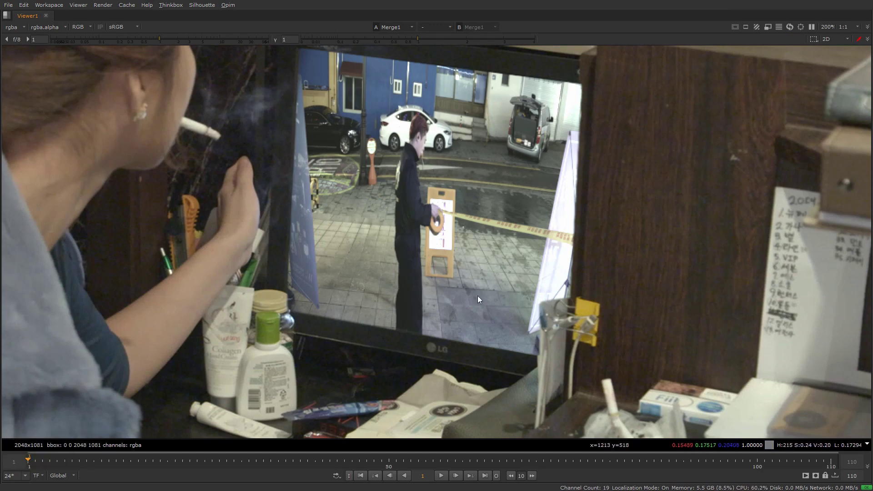
middle_drag(477, 296, 392, 296)
key(space)
scroll(380, 96, down, 5)
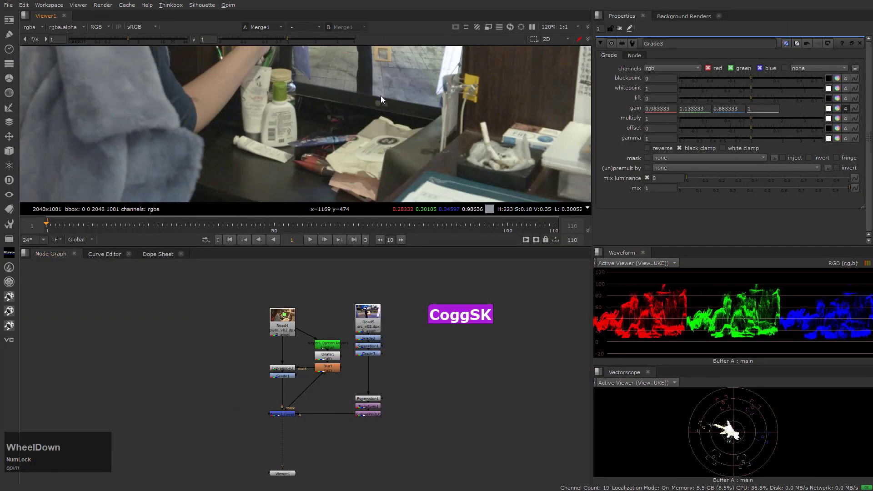
middle_drag(380, 95, 385, 158)
click(435, 412)
scroll(409, 410, up, 2)
Step: Add a Blur2 node after CornerPin2D1
click(371, 411)
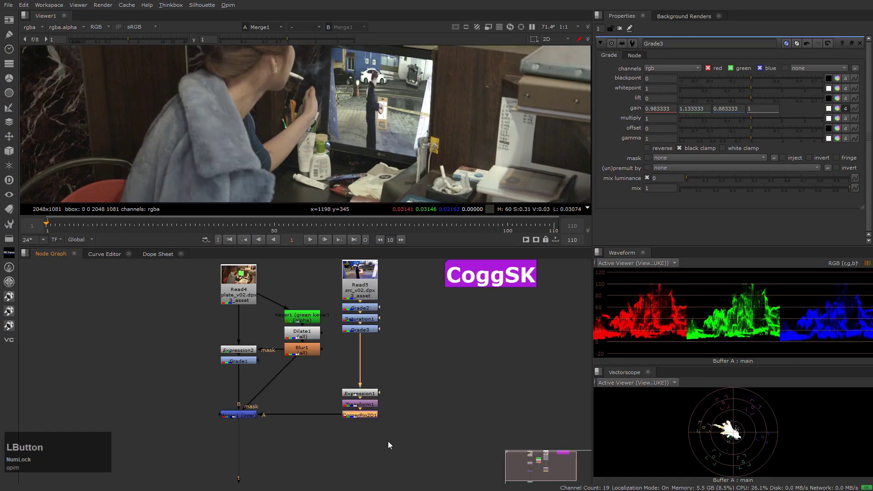
middle_drag(388, 441, 396, 429)
key(b)
click(373, 414)
scroll(405, 148, up, 3)
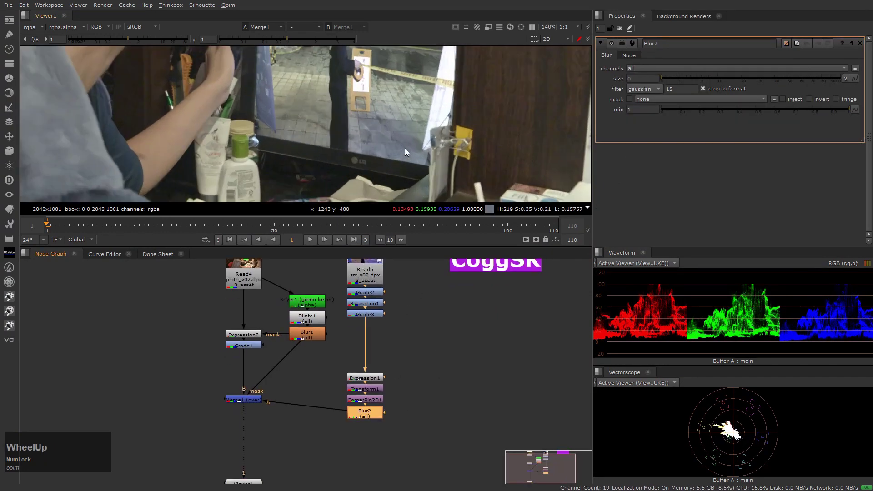
Step: Raise Blur2's size to 2 and move Merge1 lower in the node graph
click(632, 79)
key(Left)
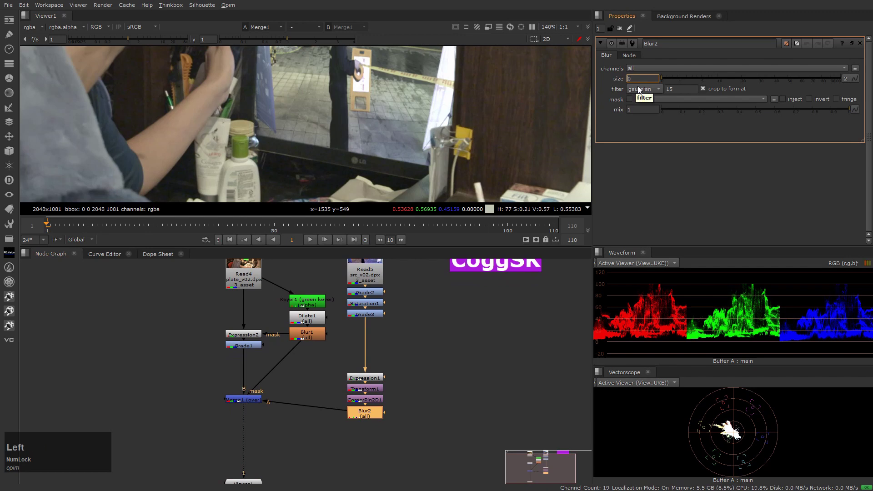
key(Up)
key(Up)
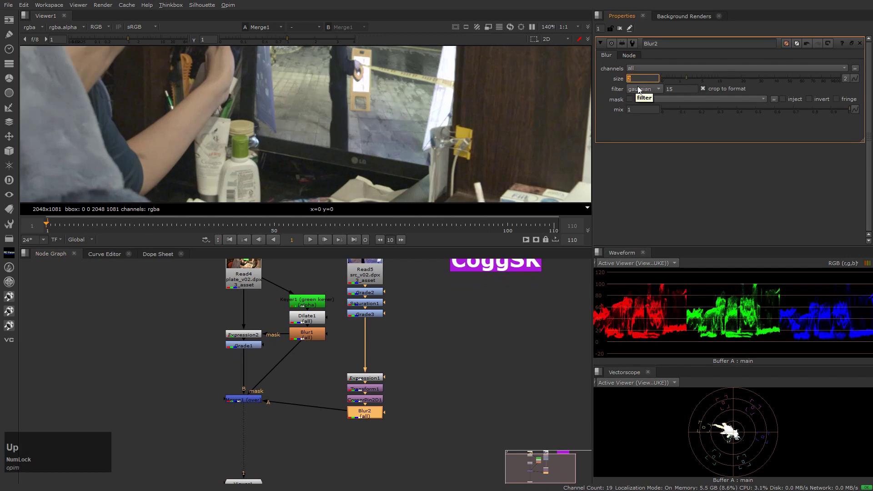
click(513, 325)
scroll(324, 189, down, 1)
middle_drag(369, 141, 365, 197)
click(358, 131)
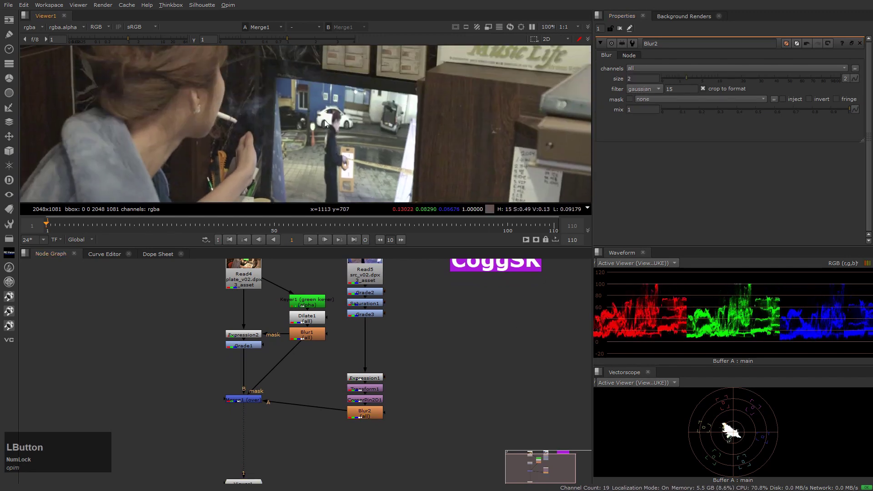
drag(251, 399, 251, 424)
click(389, 423)
scroll(390, 426, up, 2)
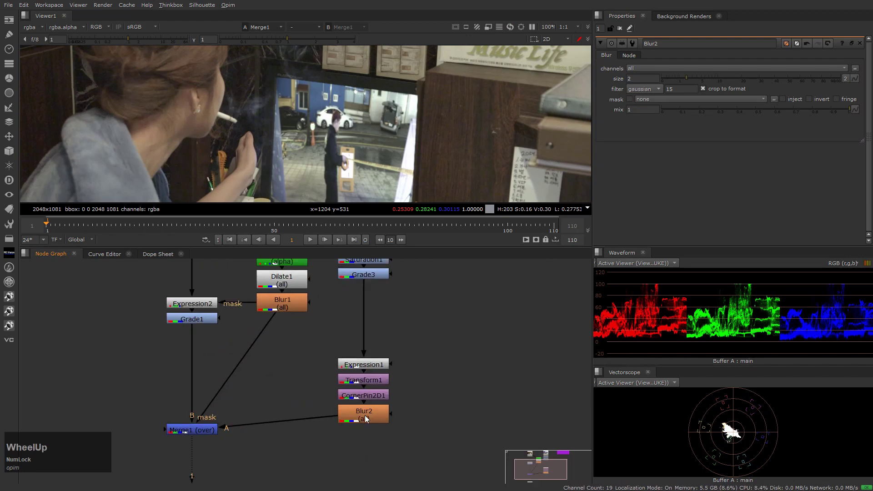
Step: Insert a Sharpen node below Blur2 with size 1
key(Tab)
text(sha)
key(Return)
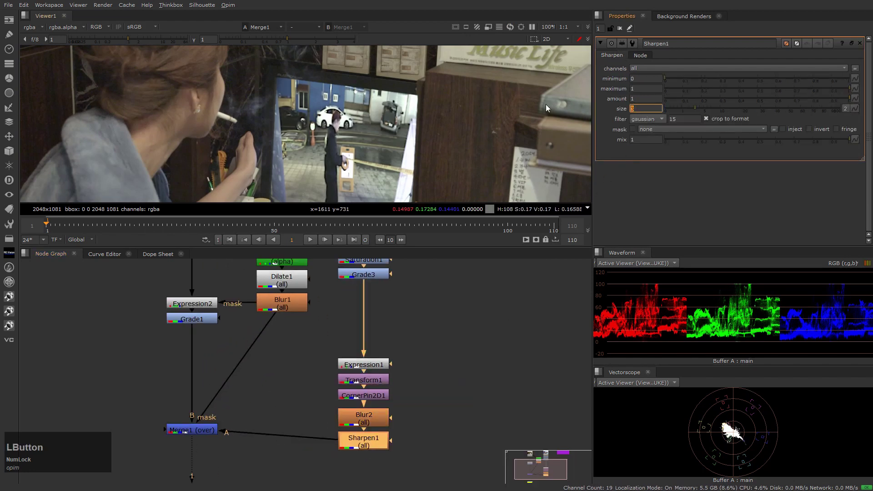
text(1)
key(KP_Enter)
Step: Toggle Blur2 and Sharpen1 off and on to compare, then fit the frame
click(416, 432)
scroll(300, 393, up, 2)
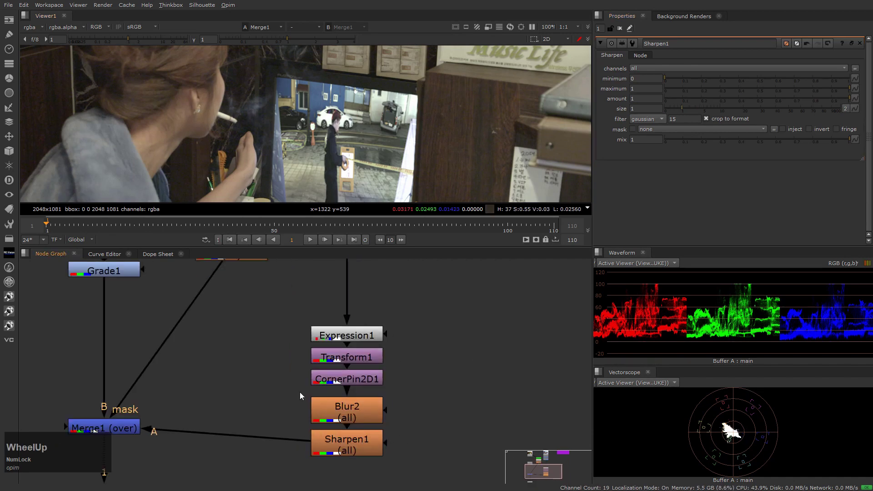
drag(285, 384, 436, 486)
middle_drag(451, 440, 470, 448)
key(d)
key(d)
key(d)
key(d)
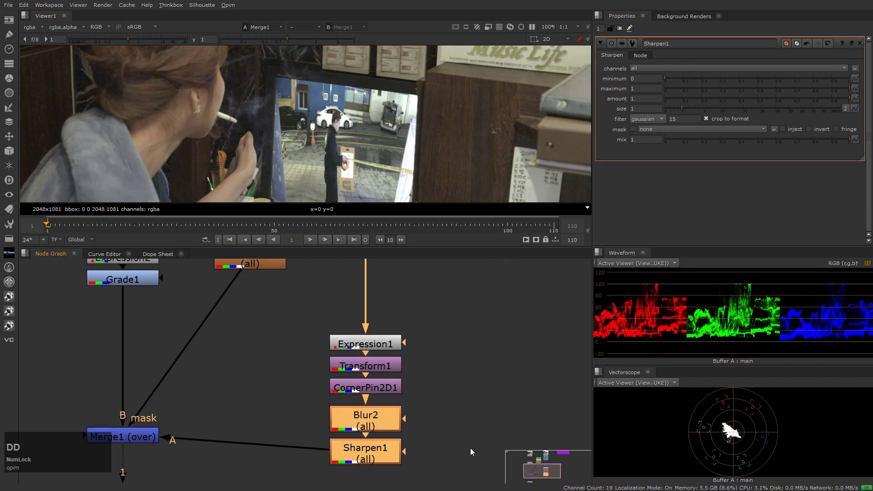
key(d)
key(d)
click(476, 449)
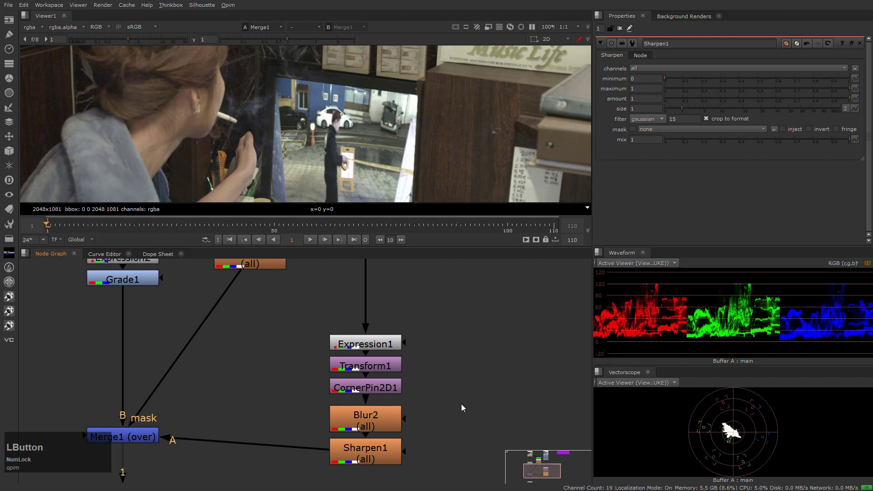
scroll(465, 405, up, 1)
middle_drag(465, 405, 484, 372)
scroll(408, 127, down, 2)
click(405, 130)
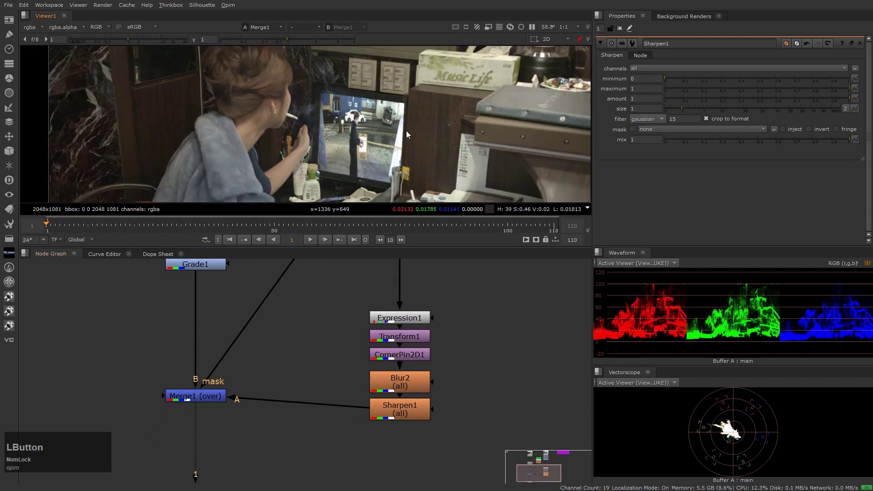
key(h)
click(411, 128)
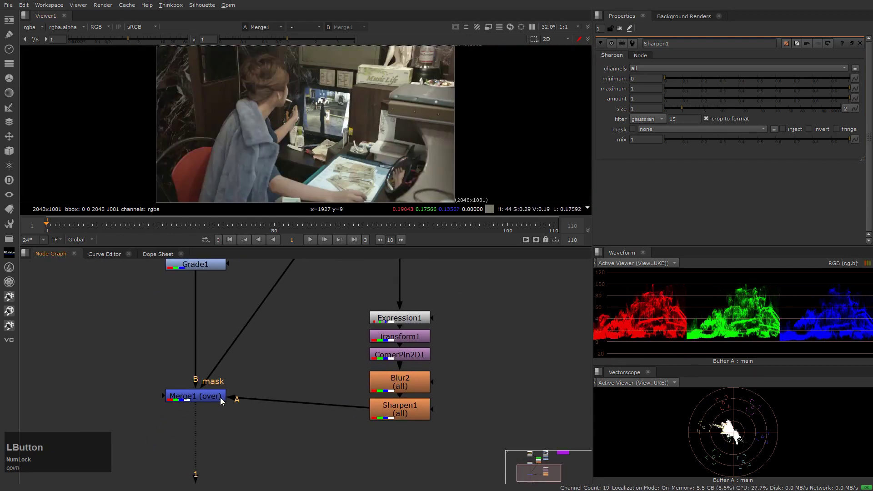
Step: Move Merge1 level with Sharpen1 and Viewer1 beneath it
drag(211, 397, 210, 411)
scroll(234, 411, down, 3)
middle_drag(234, 411, 245, 397)
drag(231, 447, 231, 461)
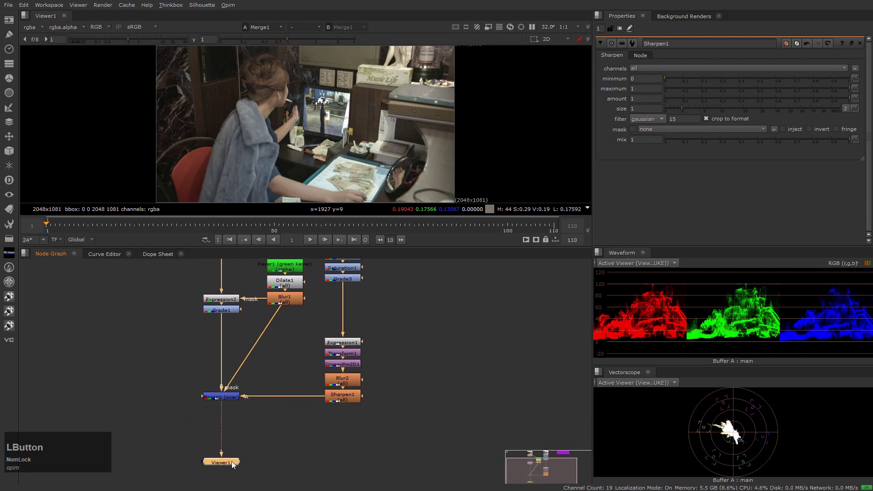
click(265, 446)
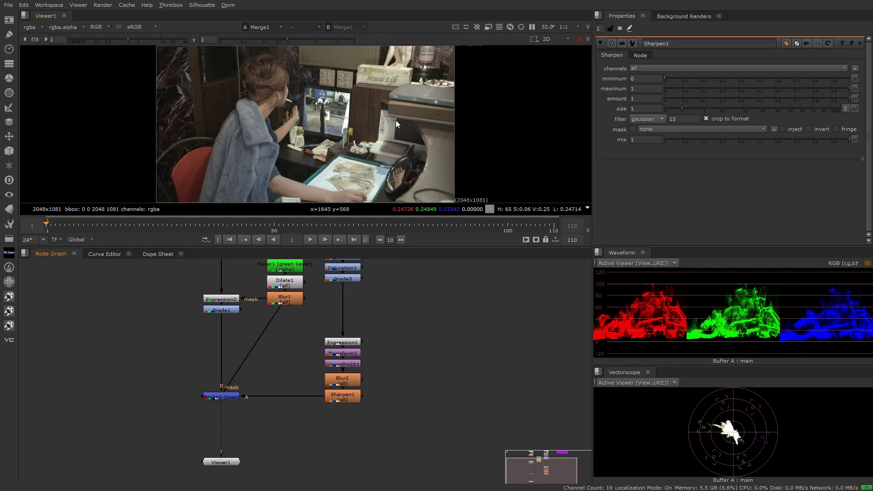
Step: Toggle Grade2, Saturation1 and Grade3 to compare, leaving them enabled
middle_drag(398, 285, 401, 342)
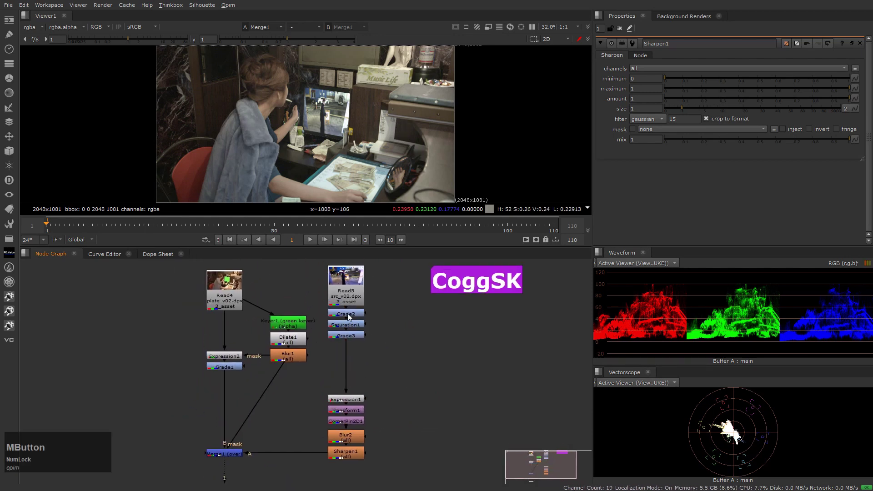
drag(313, 300, 386, 357)
key(d)
key(d)
key(d)
key(d)
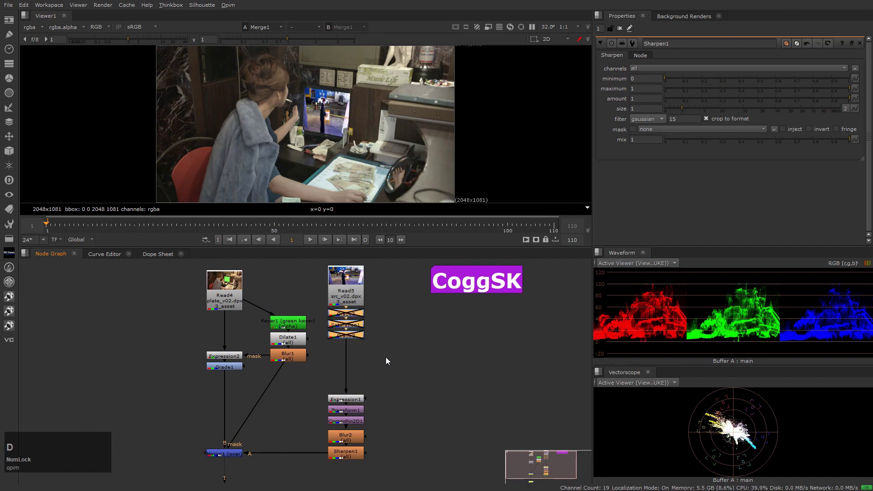
key(d)
key(d)
key(d)
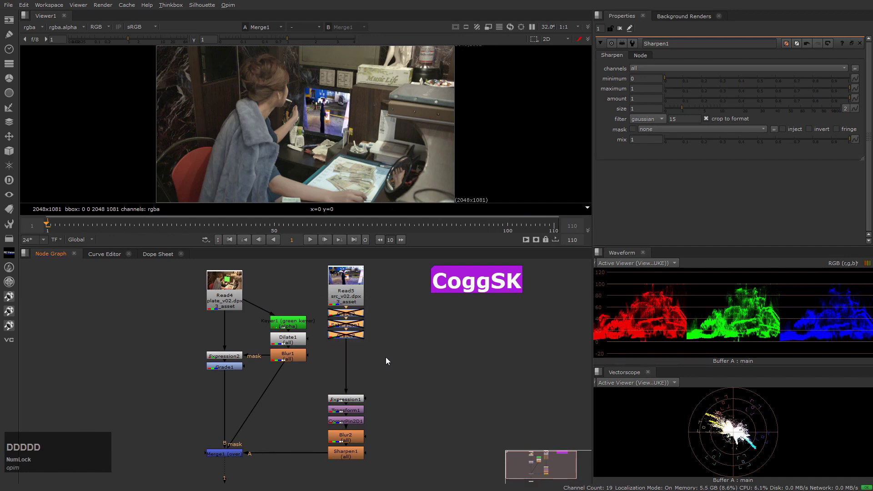
key(d)
key(d)
key(d)
key(d)
key(d)
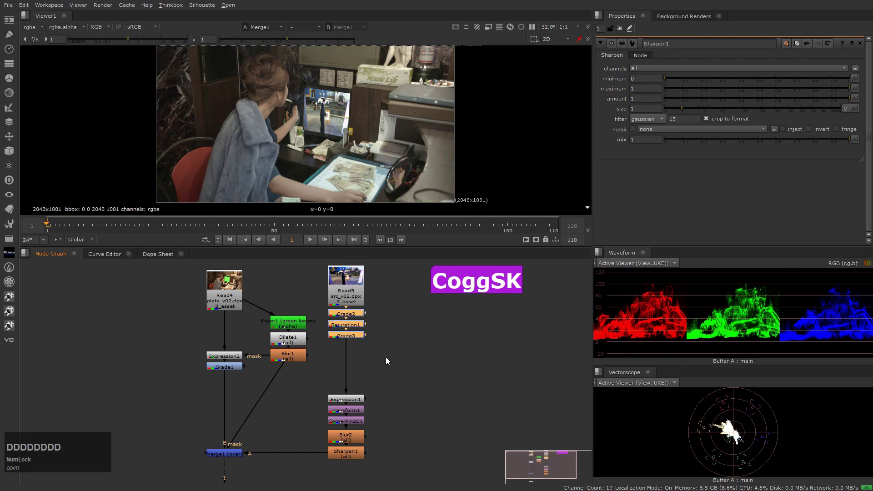
click(385, 356)
middle_drag(385, 357, 391, 359)
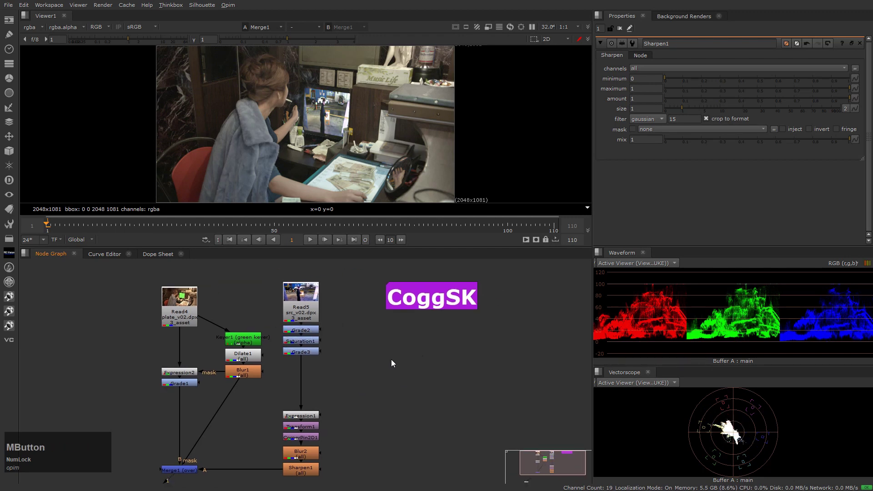
scroll(331, 106, up, 5)
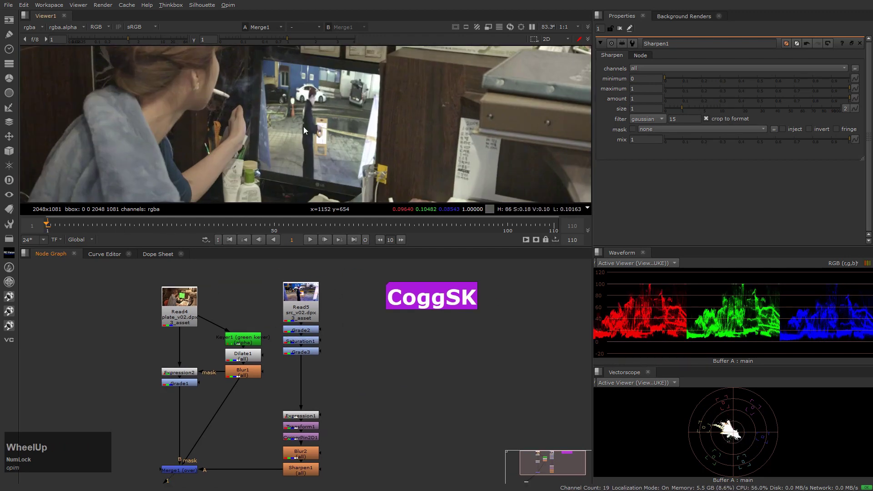
click(400, 162)
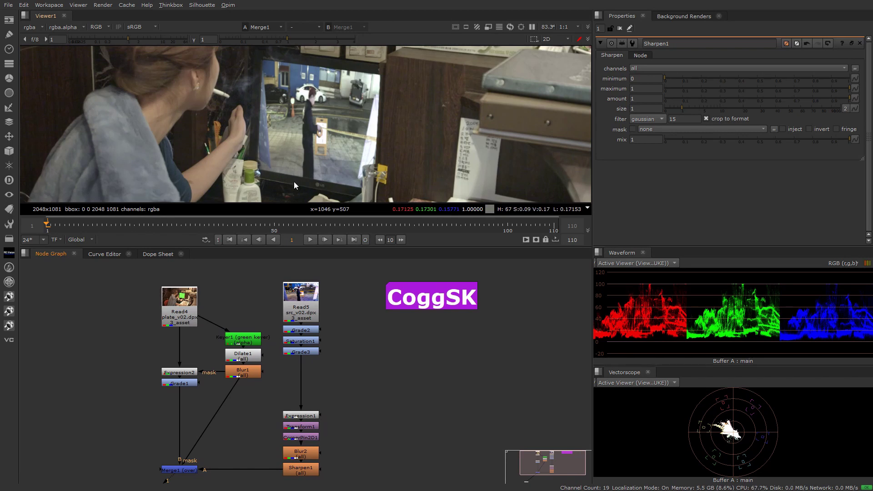
scroll(351, 398, down, 2)
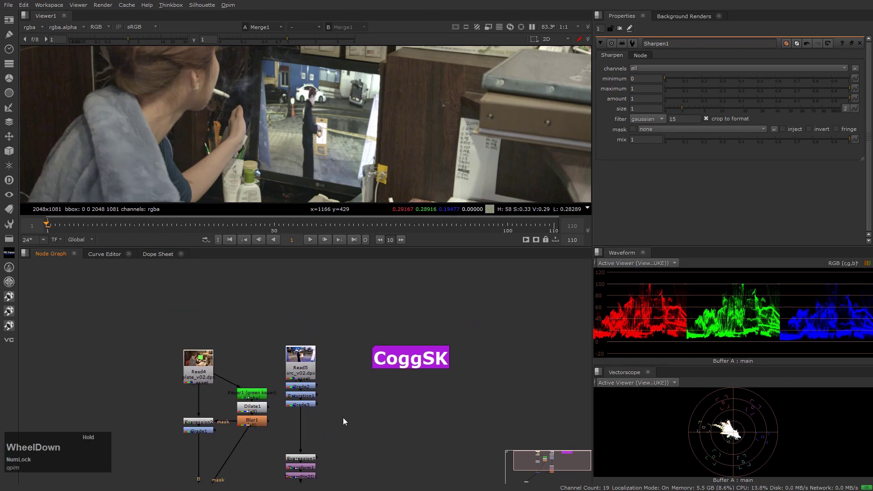
Step: Load Grade2's settings to review its offset 0.007 and gamma 1.2
click(308, 387)
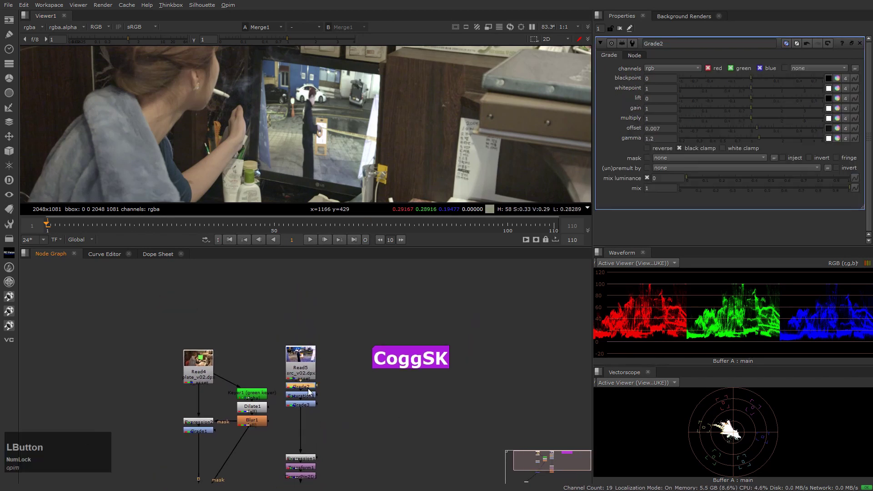
click(342, 412)
scroll(429, 374, up, 2)
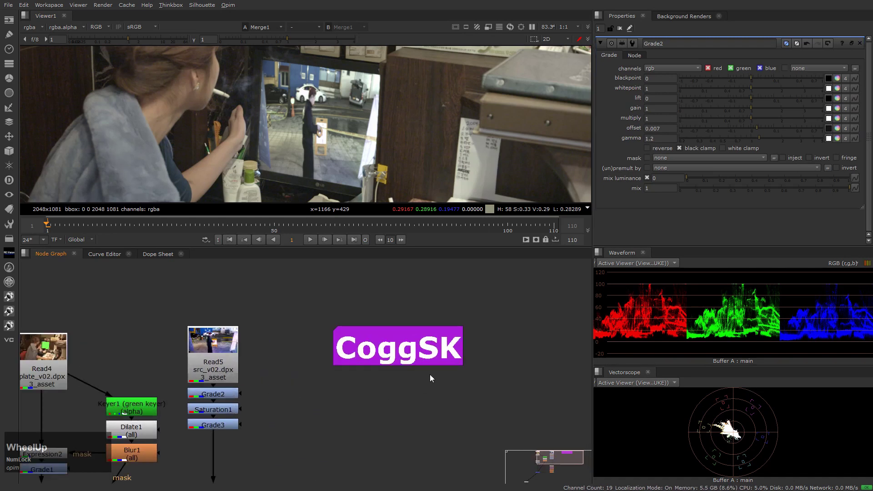
click(222, 397)
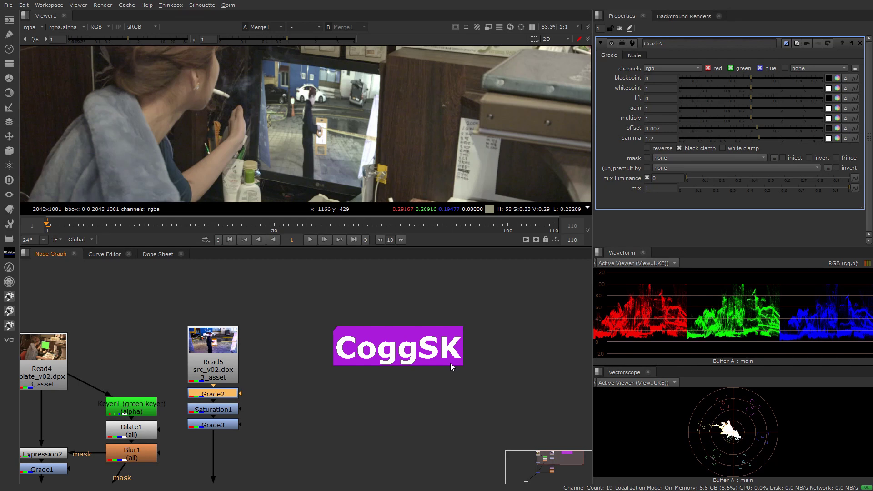
click(434, 422)
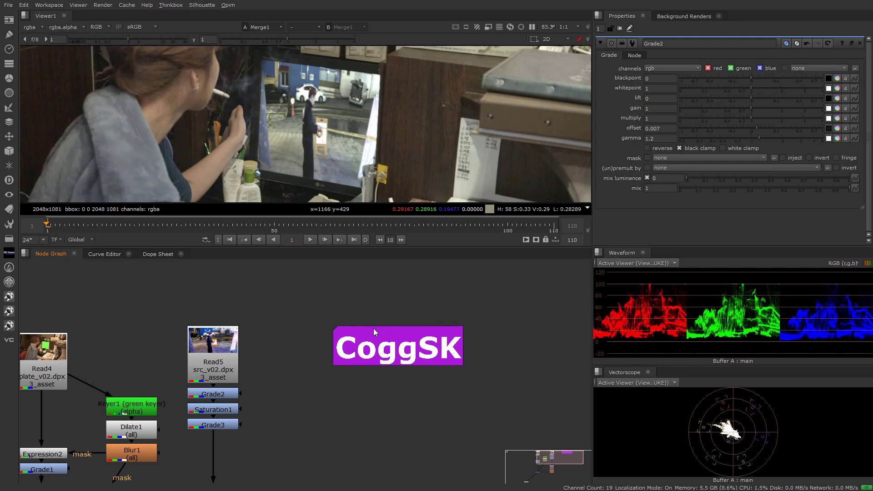
Step: Marquee-select Grade2, Saturation1 and Grade3 on the source branch, then deselect them
middle_drag(323, 430, 377, 400)
drag(230, 336, 320, 416)
click(339, 428)
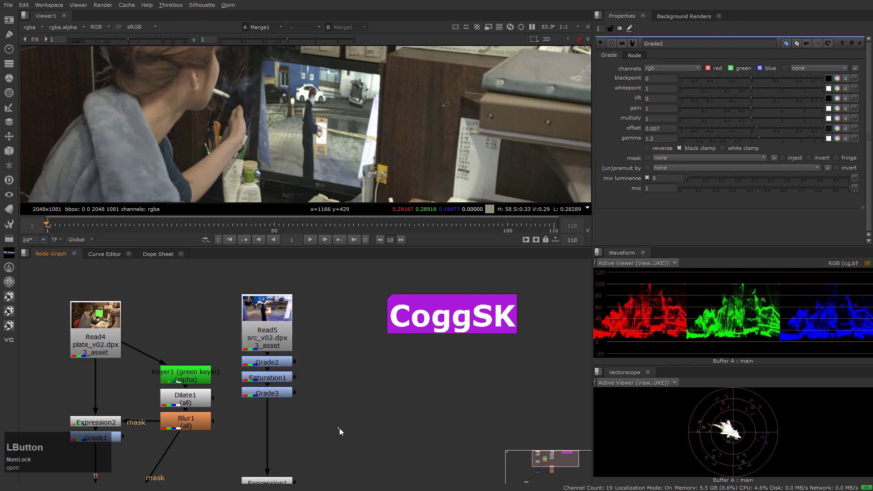
drag(230, 352, 315, 414)
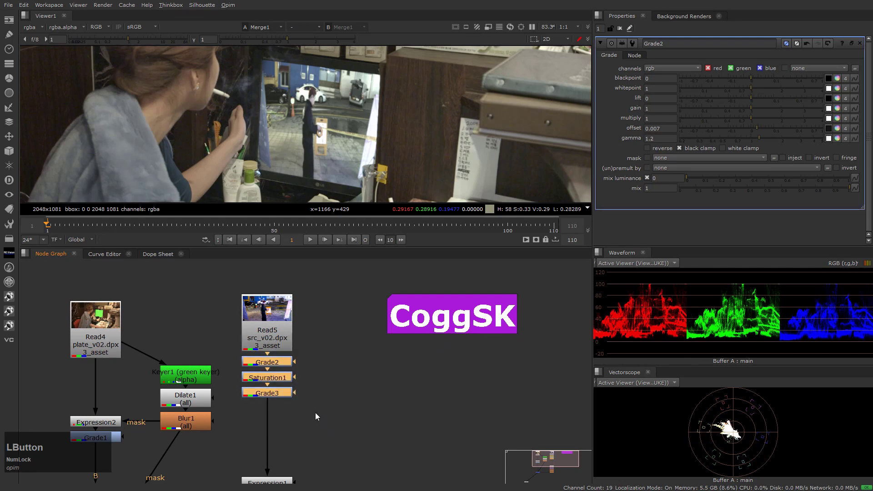
click(316, 416)
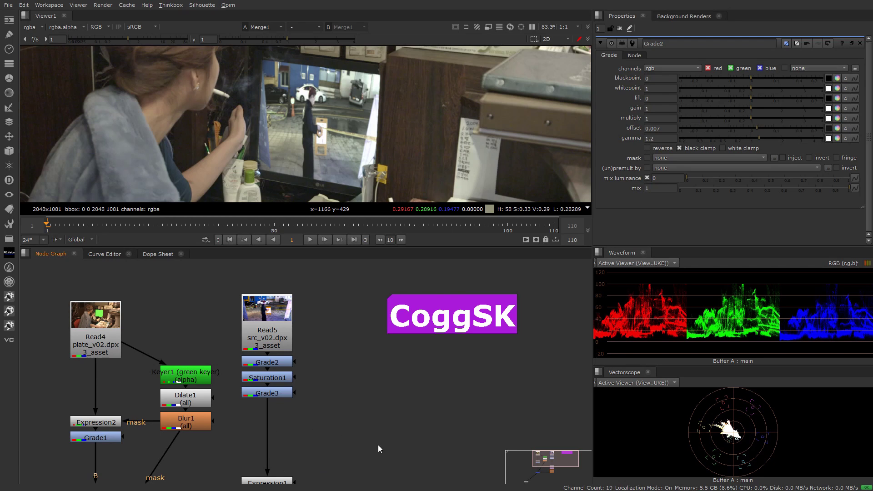
Step: Recentre the node tree and move Viewer1 to the right
middle_drag(317, 454, 403, 424)
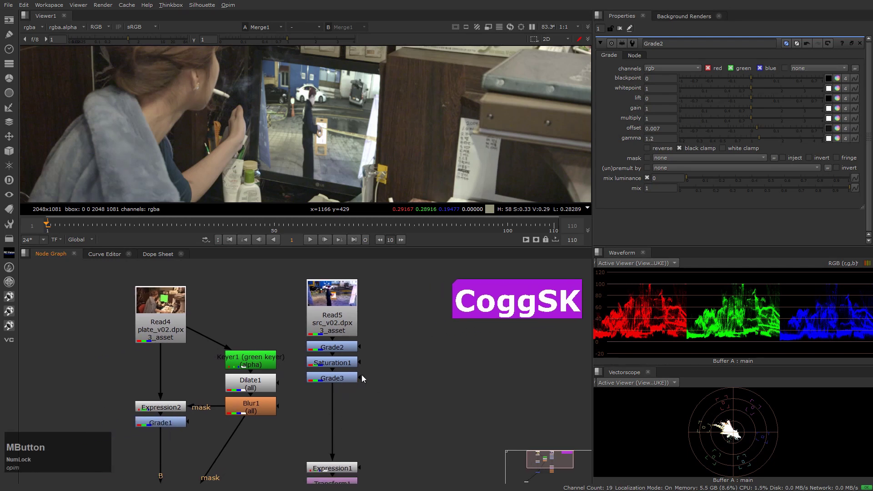
scroll(427, 383, down, 3)
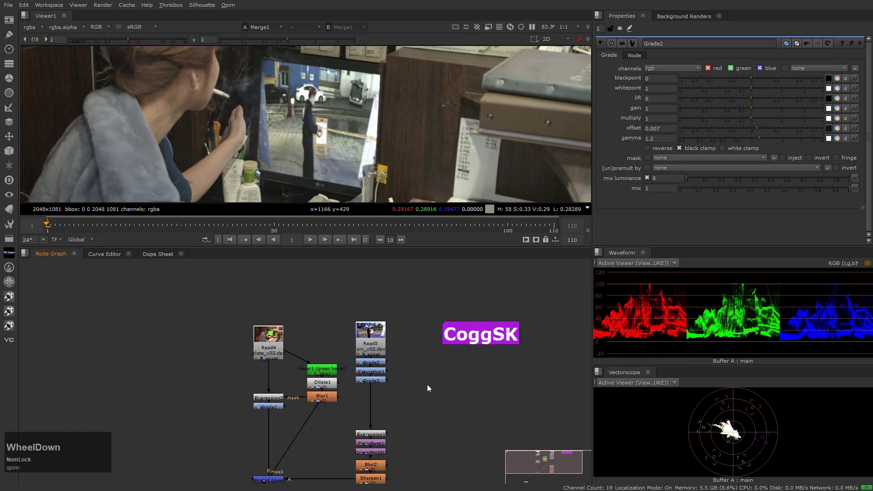
scroll(427, 384, down, 1)
middle_drag(436, 384, 458, 322)
click(448, 400)
drag(249, 461, 288, 462)
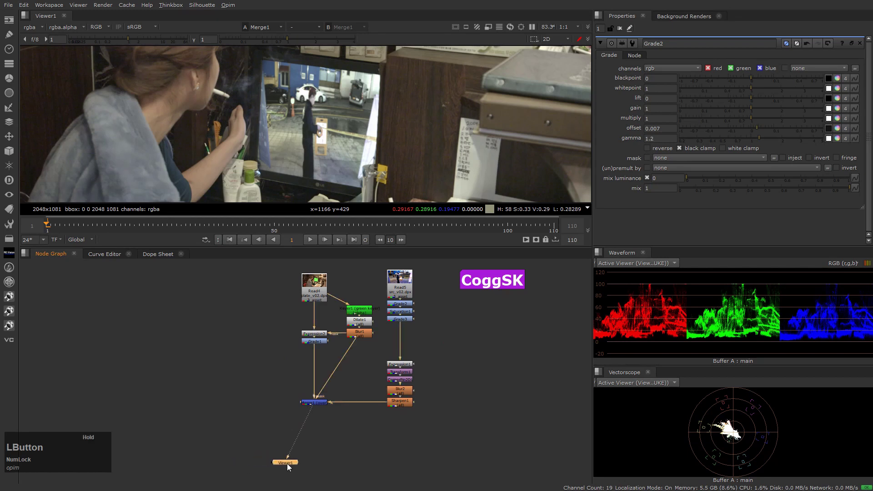
Step: Compare the Read4 plate and the Merge1 composite in the viewer, fitting the image to the frame
scroll(320, 303, up, 3)
click(320, 299)
key(1)
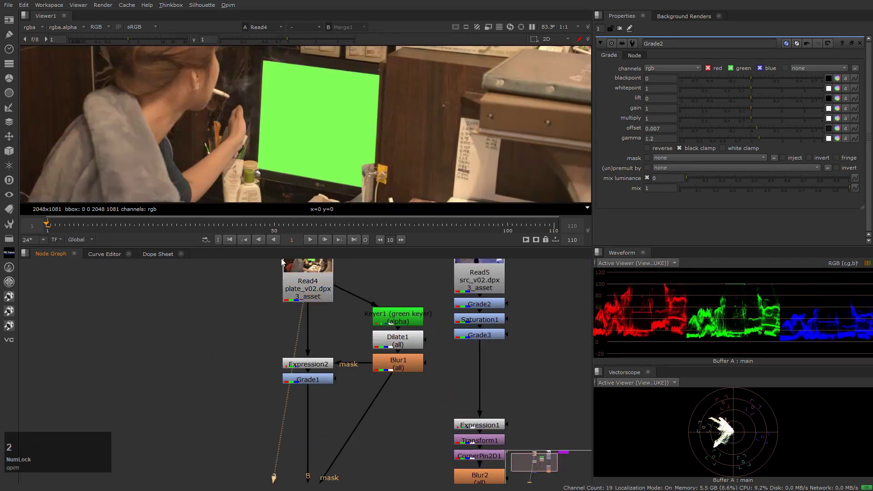
scroll(342, 111, down, 1)
click(337, 123)
key(h)
click(337, 124)
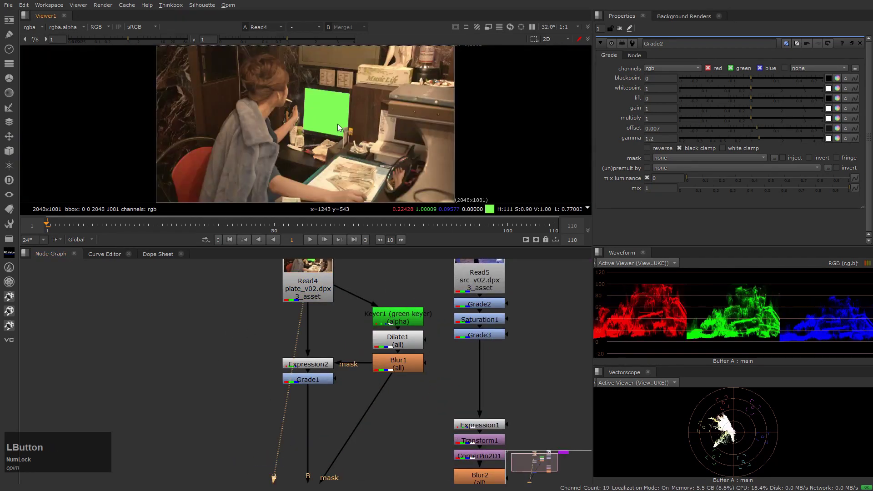
key(1)
key(2)
key(1)
scroll(209, 309, down, 2)
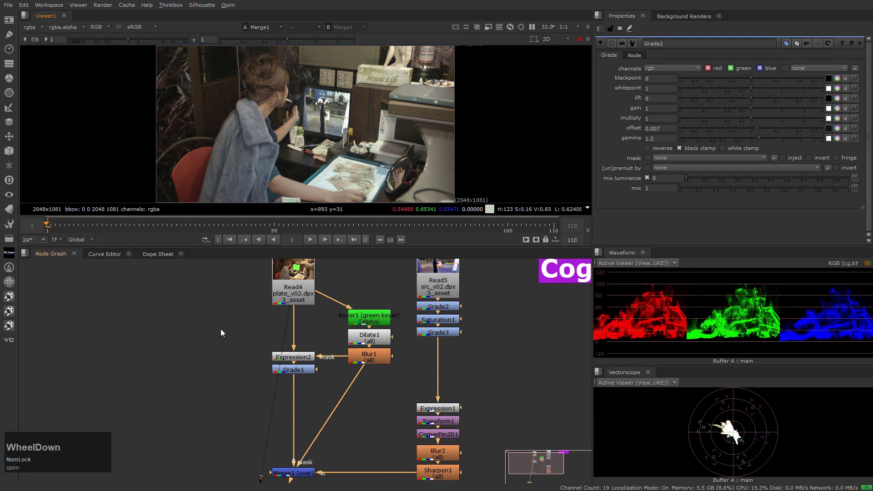
Step: Rename the Grade1 node on the plate branch to WB
middle_drag(220, 328, 317, 360)
click(317, 358)
middle_drag(332, 393, 337, 374)
click(317, 353)
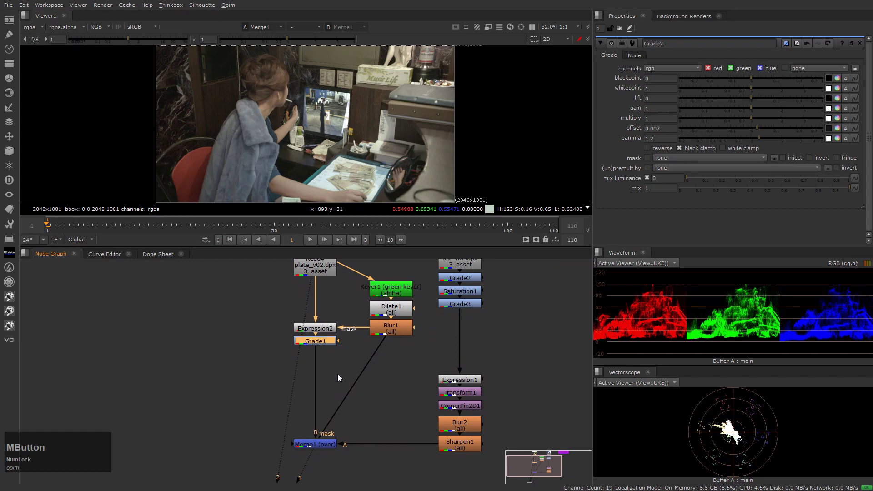
double_click(325, 344)
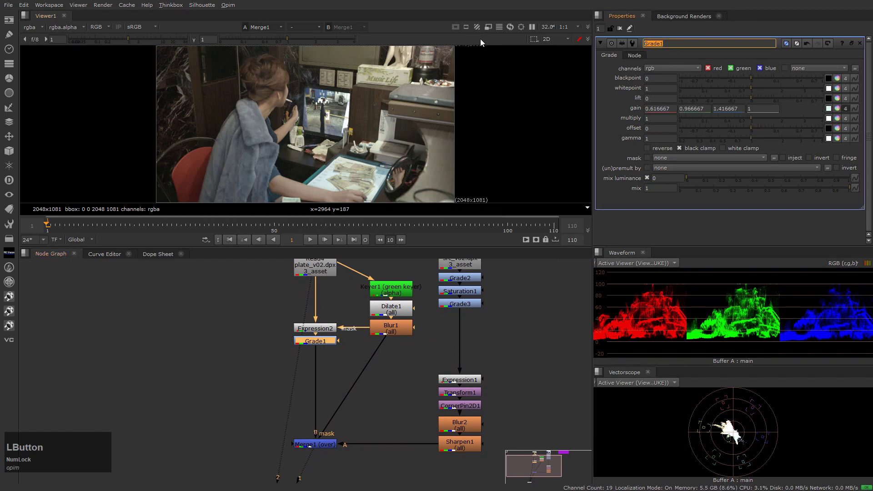
text(WB)
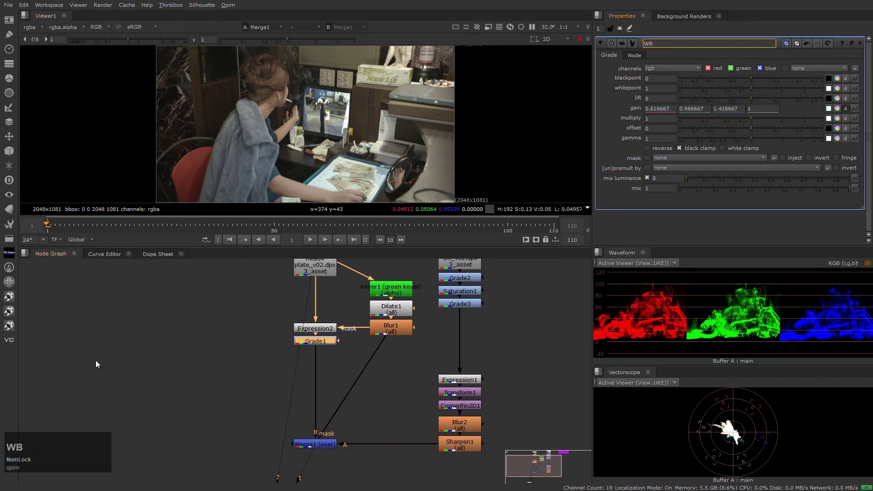
click(192, 400)
Step: Disconnect the plate from the viewer's second input and move Viewer1 below Merge1
middle_drag(295, 474, 328, 417)
drag(305, 476, 295, 391)
scroll(309, 433, down, 3)
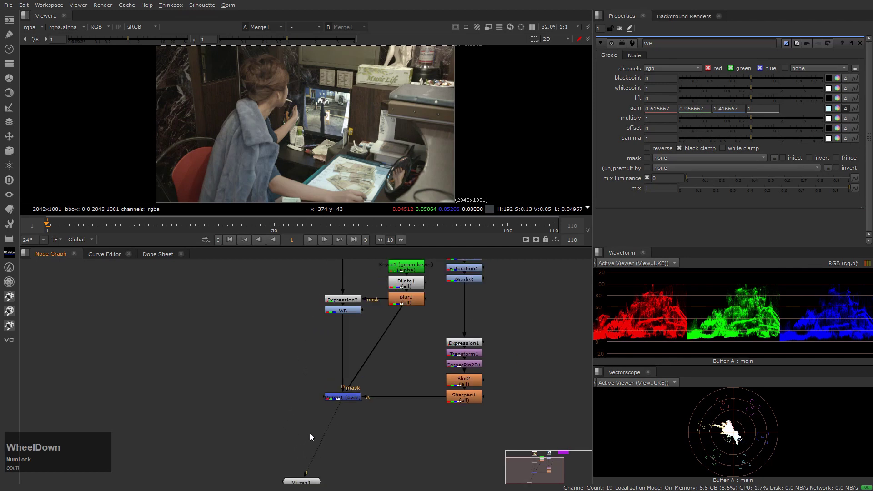
drag(309, 465, 338, 453)
scroll(341, 367, up, 3)
Step: Copy the WB node and paste it below Merge1 as WB1
click(336, 324)
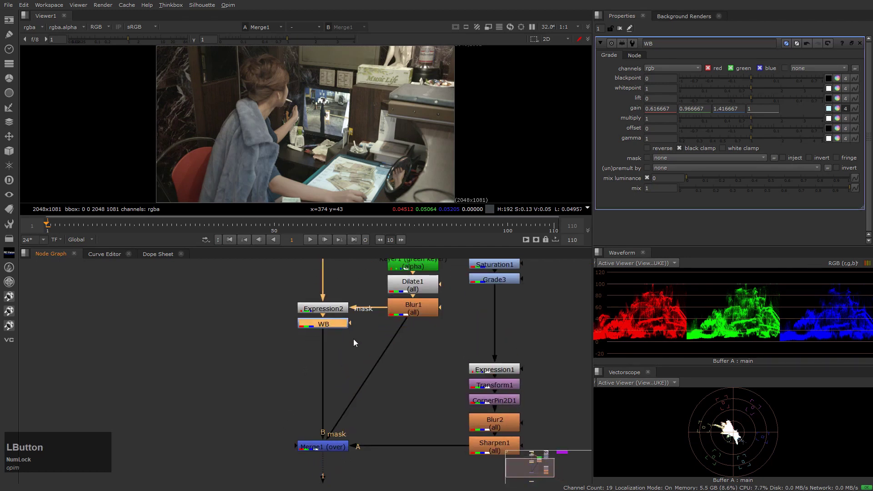
middle_drag(354, 339, 354, 331)
key(ctrl+c)
drag(371, 456, 337, 438)
key(ctrl+v)
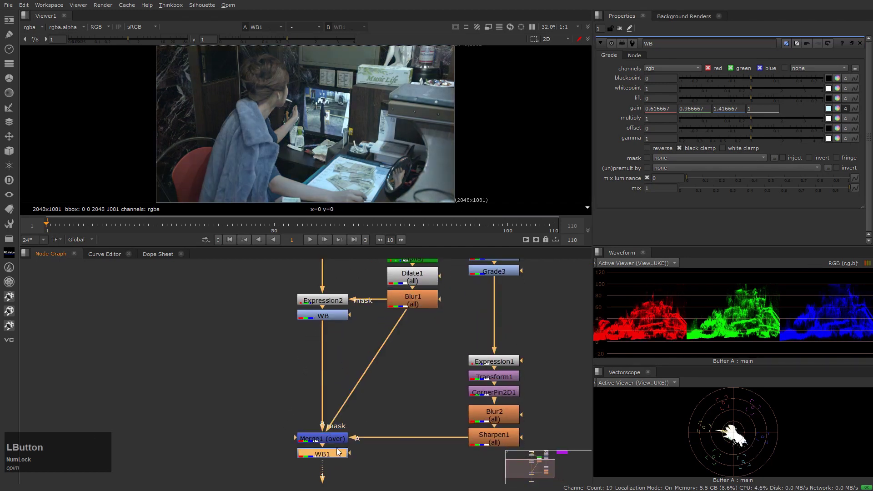
Step: Enable reverse on WB1 to invert its grade
double_click(335, 453)
click(655, 150)
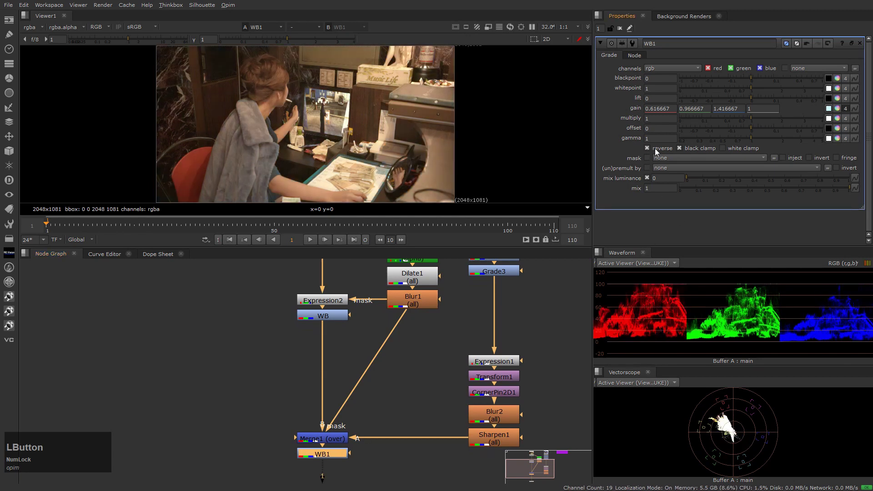
click(337, 343)
Step: Flip between the WB1-graded composite and the green-screen plate to compare them
middle_drag(287, 370, 322, 467)
click(356, 304)
key(2)
click(277, 425)
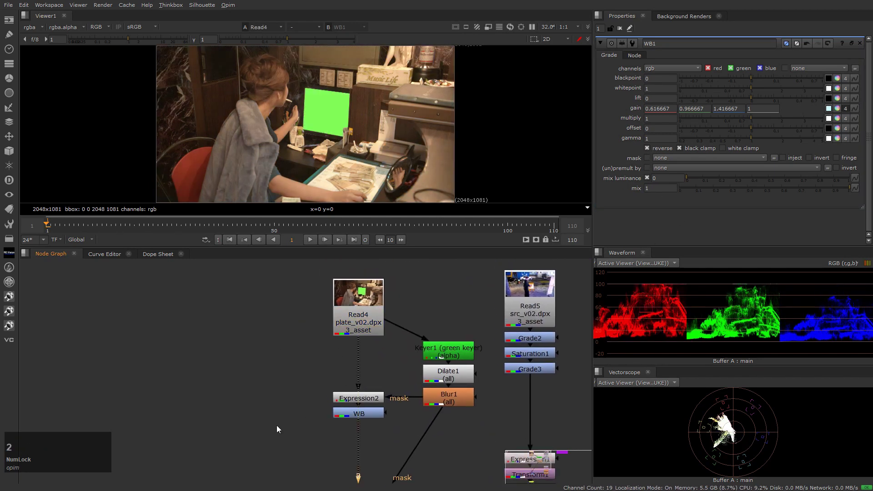
key(1)
key(2)
key(1)
key(2)
key(1)
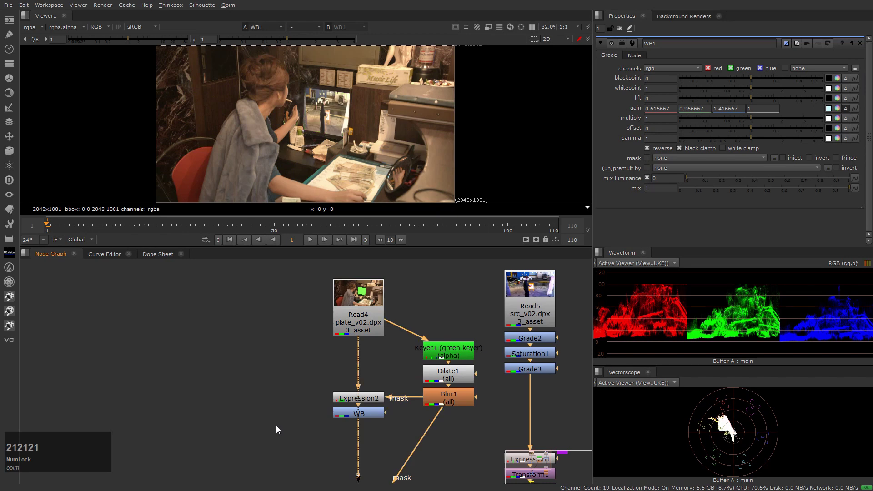
key(2)
key(1)
Step: Disconnect the viewer's second input from Read4 and place Viewer1 under WB1
scroll(316, 443, down, 2)
middle_drag(316, 443, 358, 378)
scroll(350, 438, up, 1)
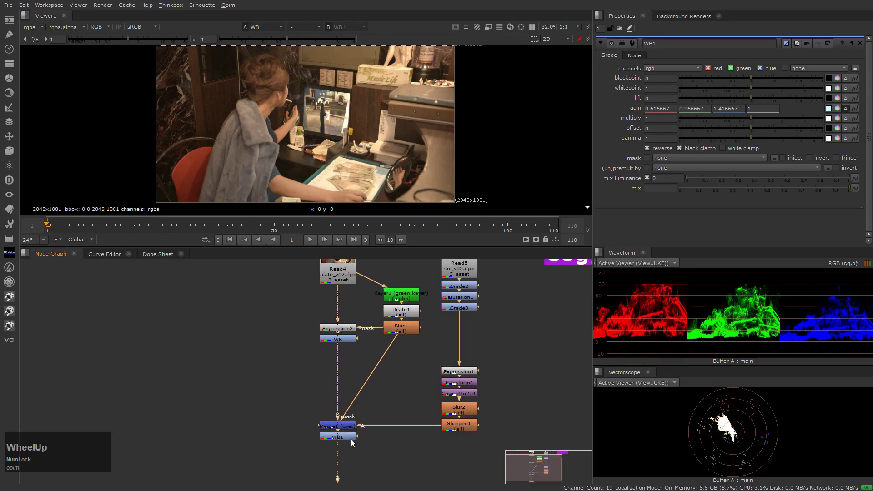
middle_drag(358, 460, 370, 410)
drag(357, 449, 300, 407)
drag(328, 438, 351, 438)
Step: Detach WB1 from the viewer and insert it between Grade3 and Expression1
middle_drag(372, 296, 365, 323)
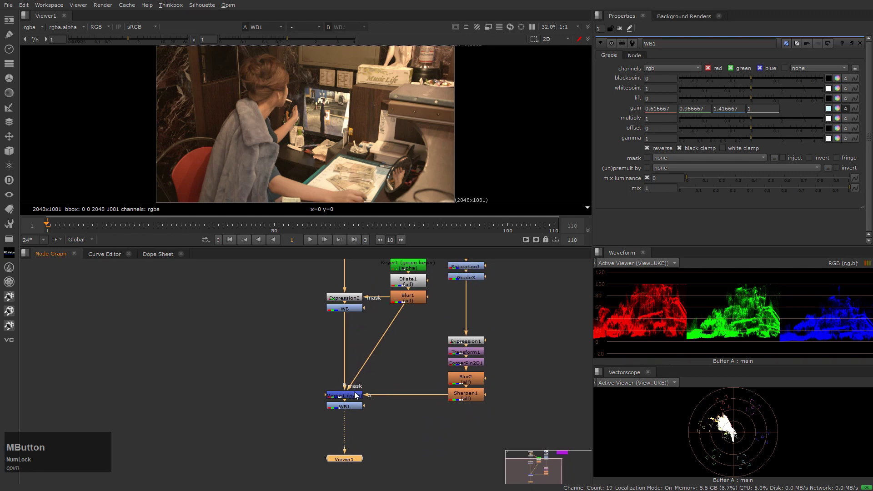
click(342, 413)
middle_drag(383, 426, 371, 442)
drag(330, 439, 458, 301)
drag(364, 440, 454, 334)
drag(326, 334, 279, 339)
Step: Pull WB out of the plate branch so Expression2 feeds Merge1 B
drag(289, 347, 330, 322)
click(374, 416)
click(340, 423)
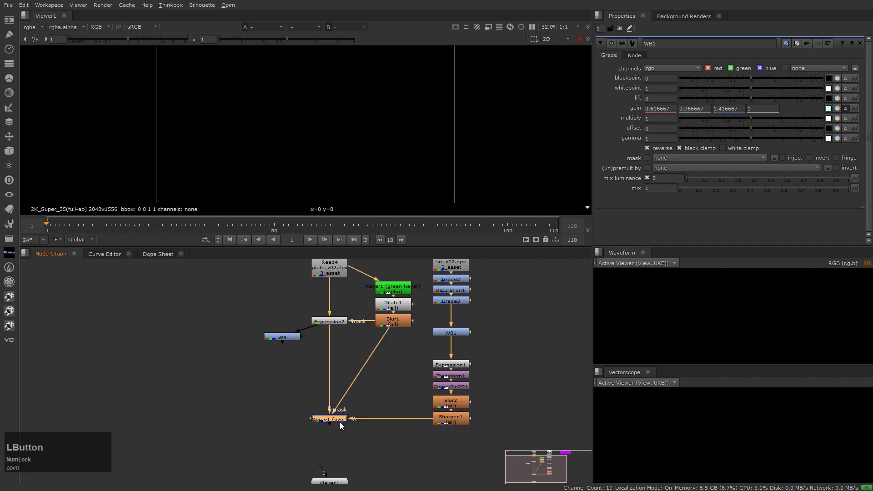
Step: Delete the leftover WB node from the plate branch
key(1)
click(404, 464)
drag(250, 325, 317, 367)
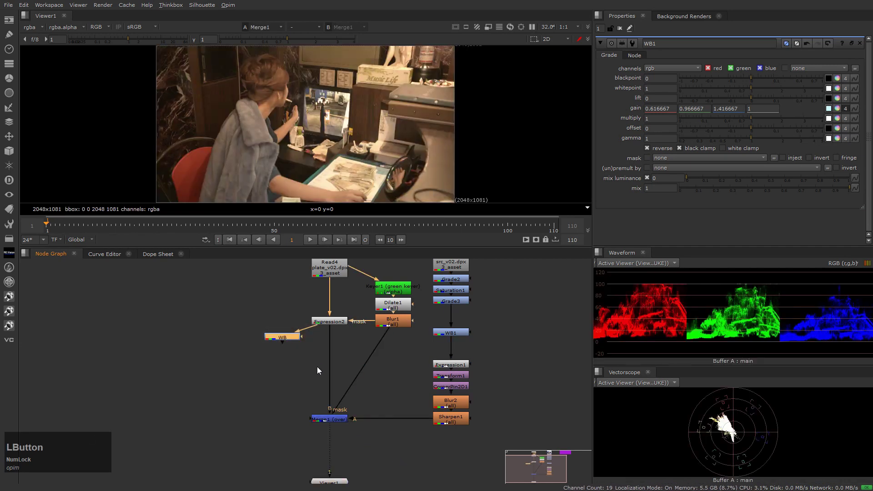
key(Delete)
scroll(278, 380, down, 2)
scroll(388, 327, up, 2)
Step: Inspect Read5's grade chain, then toggle WB1 off and on to compare the colour match
click(424, 385)
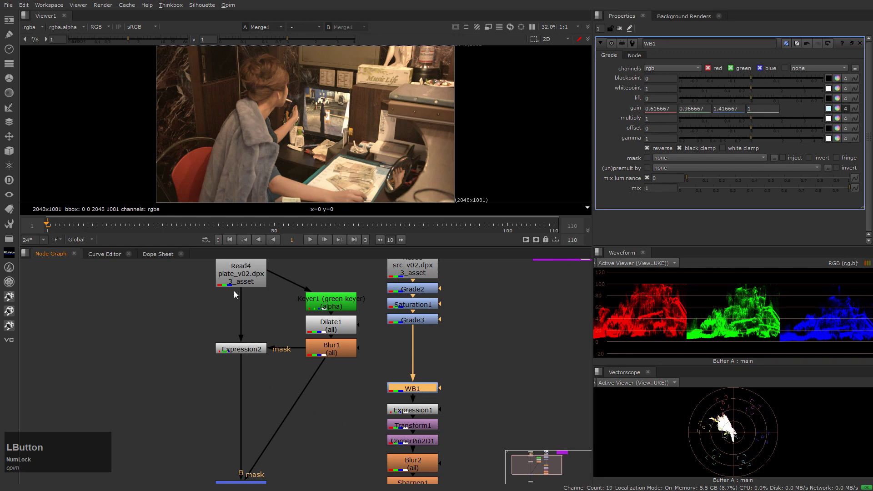
drag(416, 387, 419, 390)
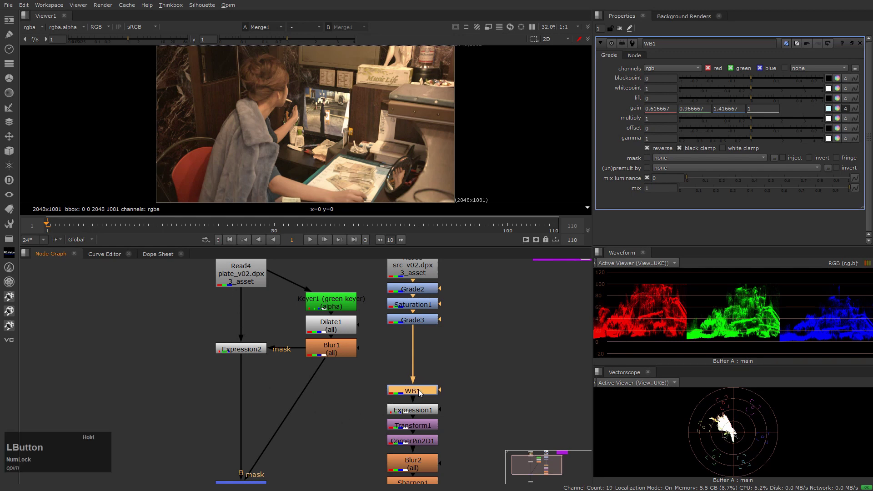
middle_drag(392, 285, 368, 368)
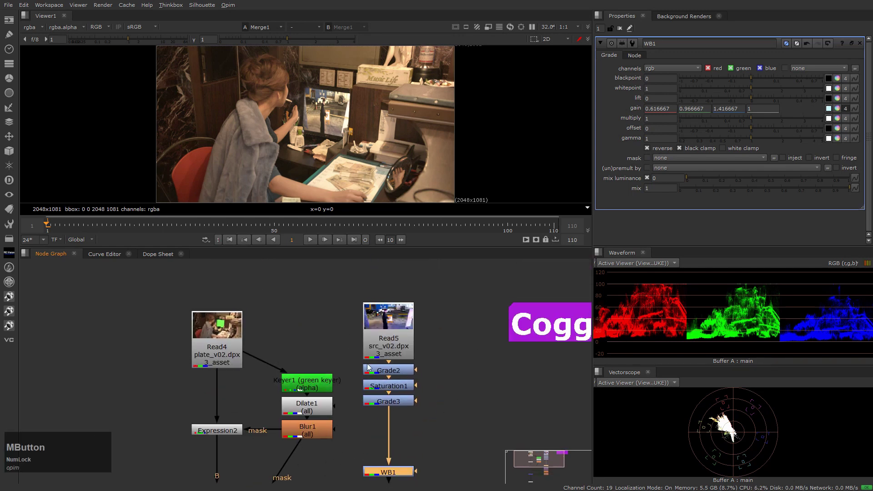
drag(347, 351, 457, 422)
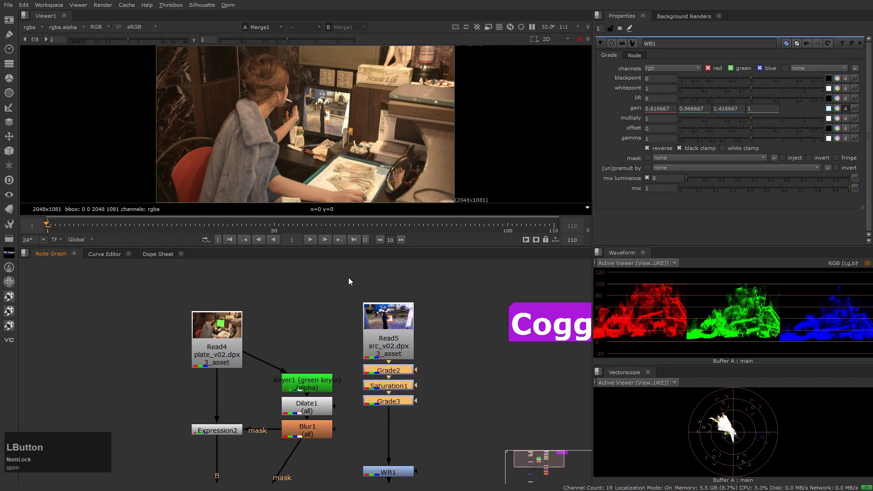
drag(348, 278, 446, 427)
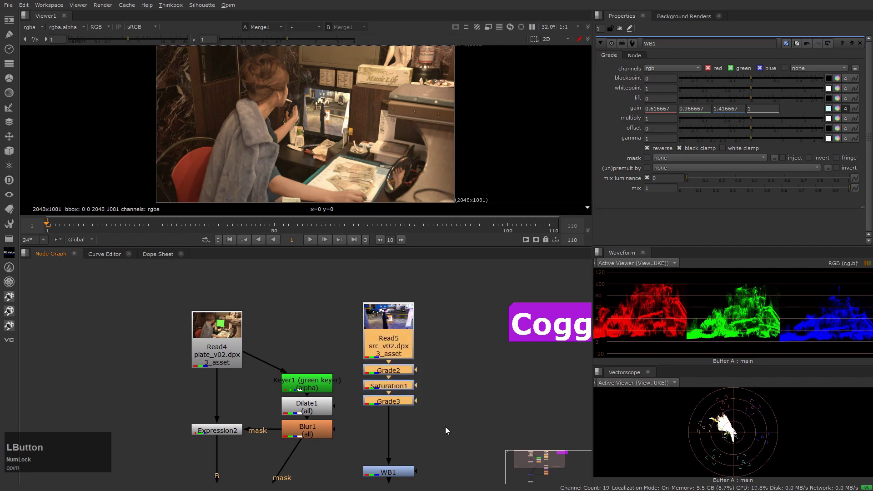
middle_drag(445, 426, 416, 381)
click(466, 386)
click(413, 383)
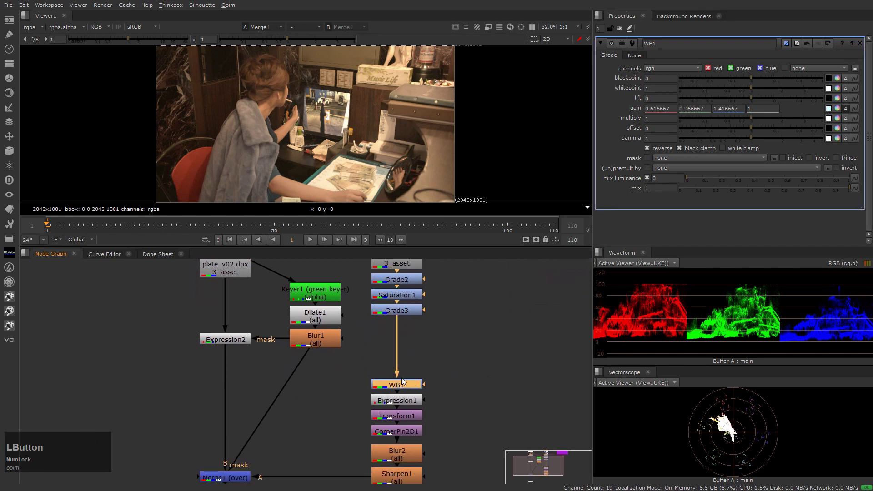
scroll(467, 399, down, 3)
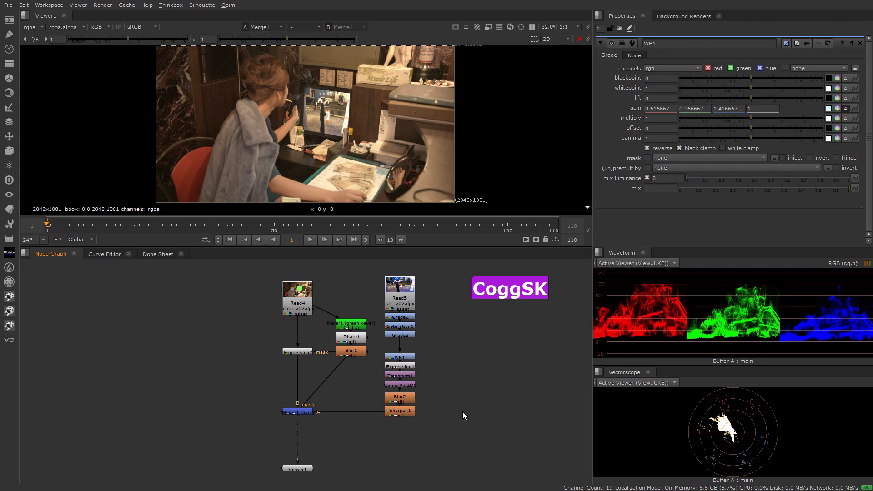
key(d)
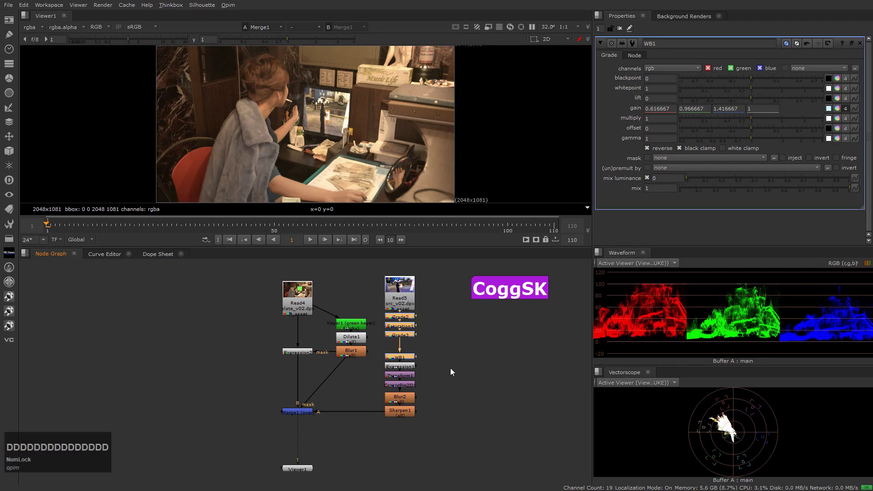
key(d)
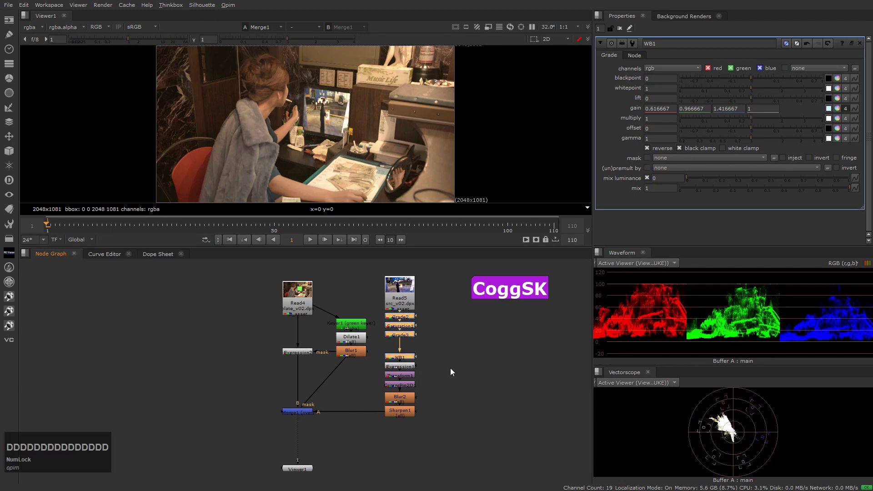